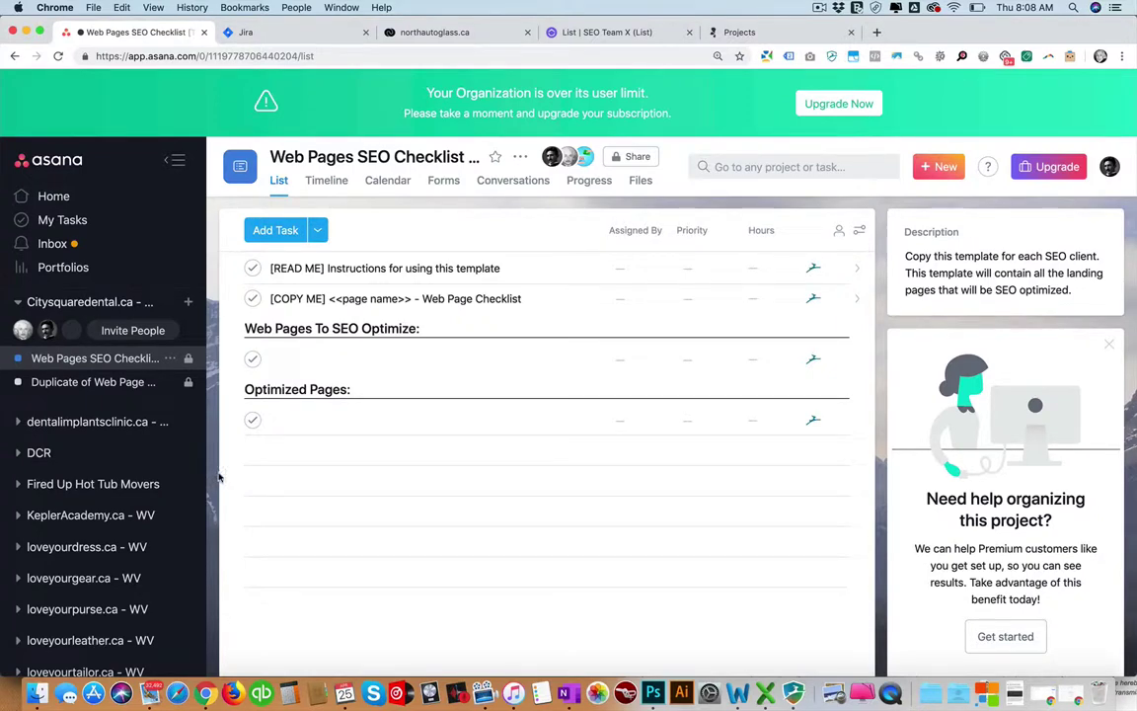
Step through the Jira, Flow (northautoglass.ca) and ClickUp List tabs, ending on Breeze Projects.
click(247, 35)
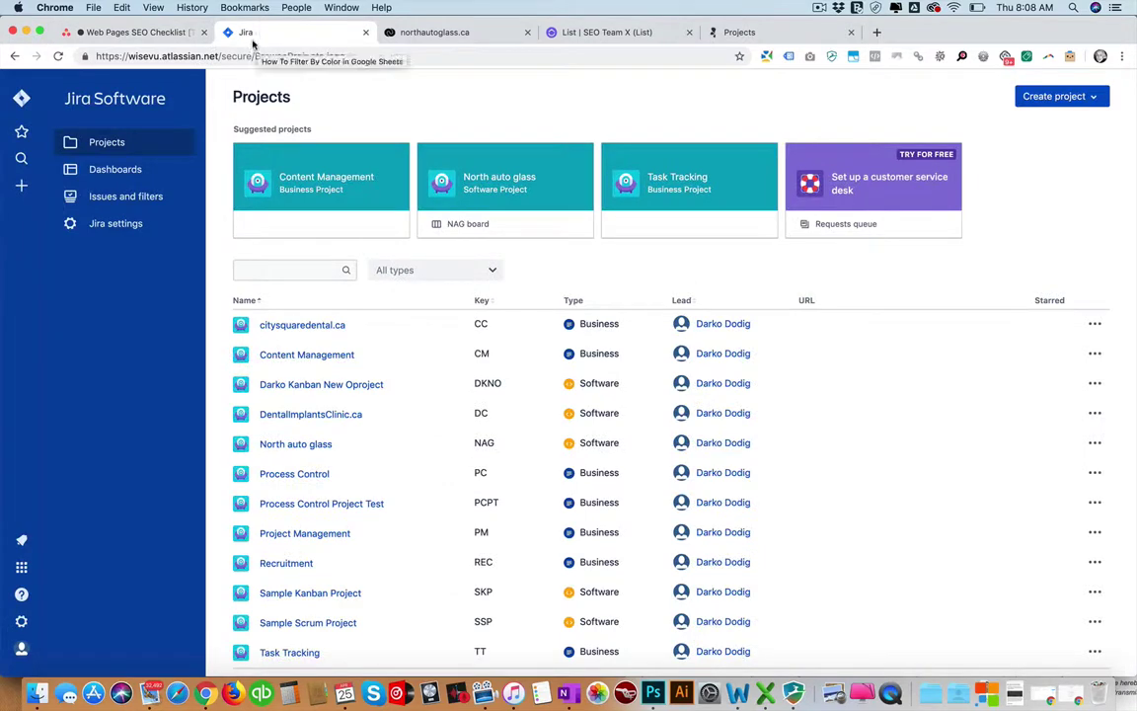
click(424, 35)
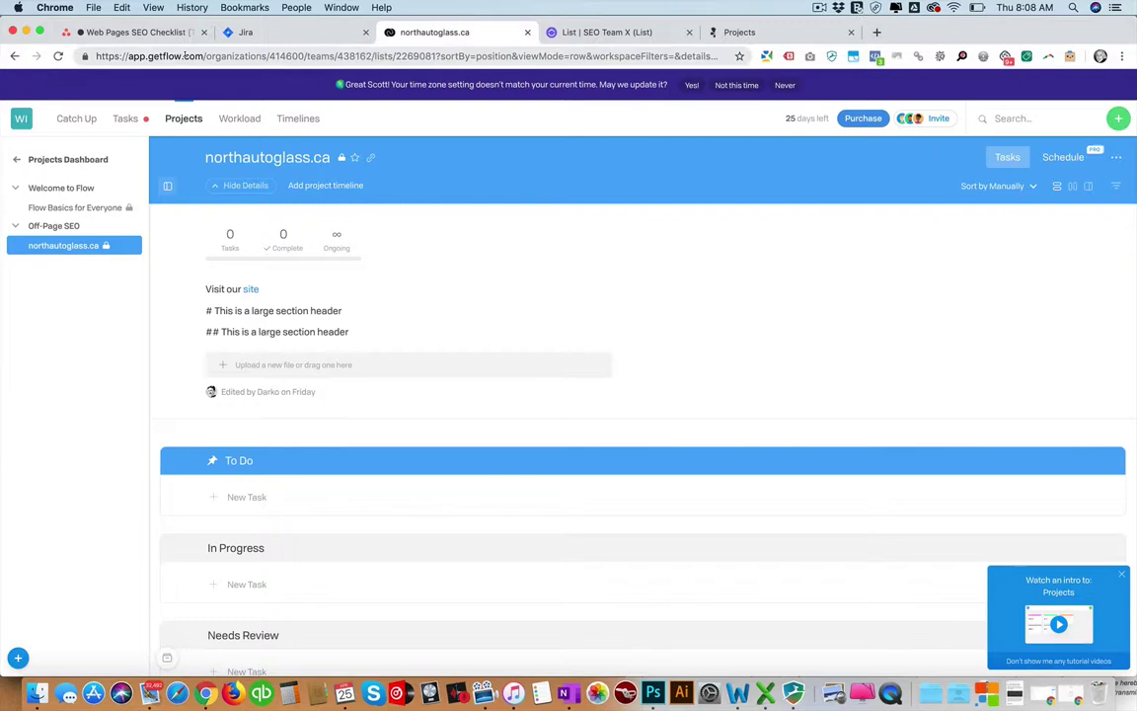
click(573, 31)
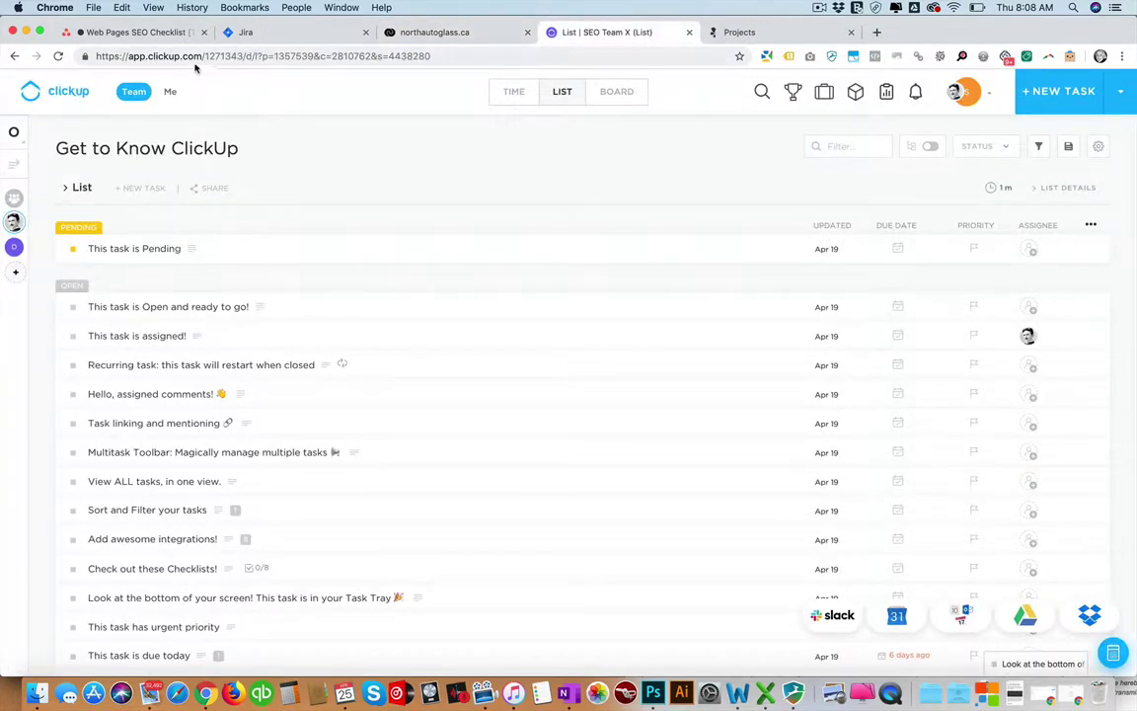
click(750, 33)
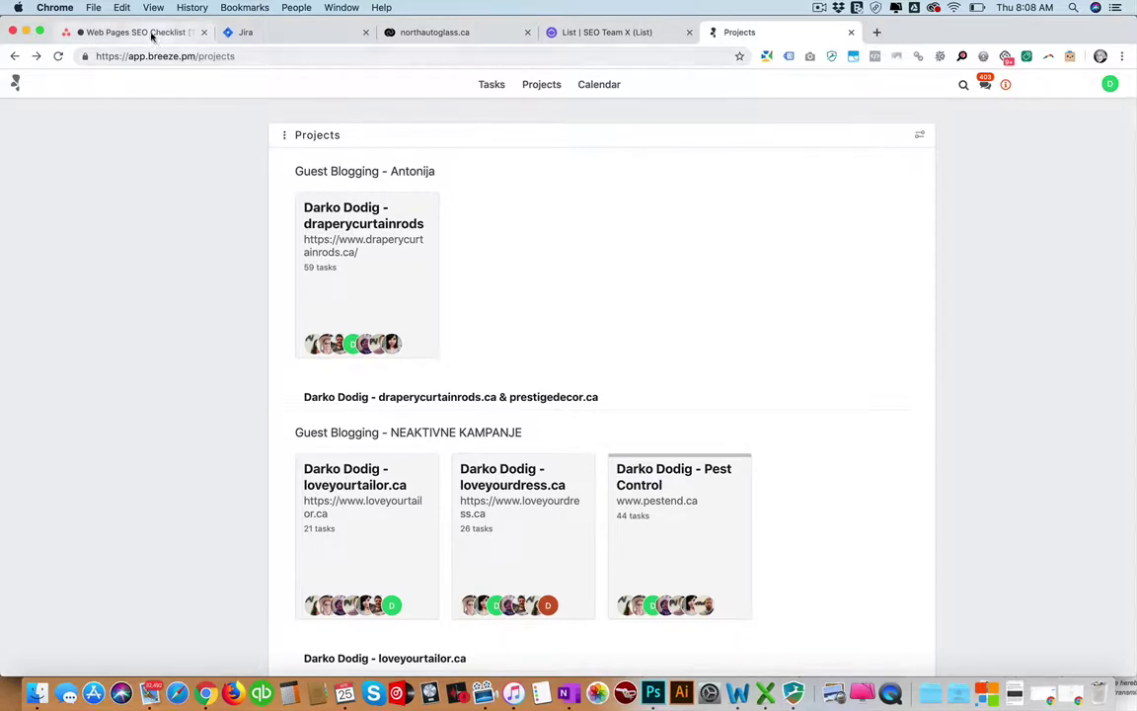
Return to the Asana checklist tab after a brief detour to Jira.
click(153, 33)
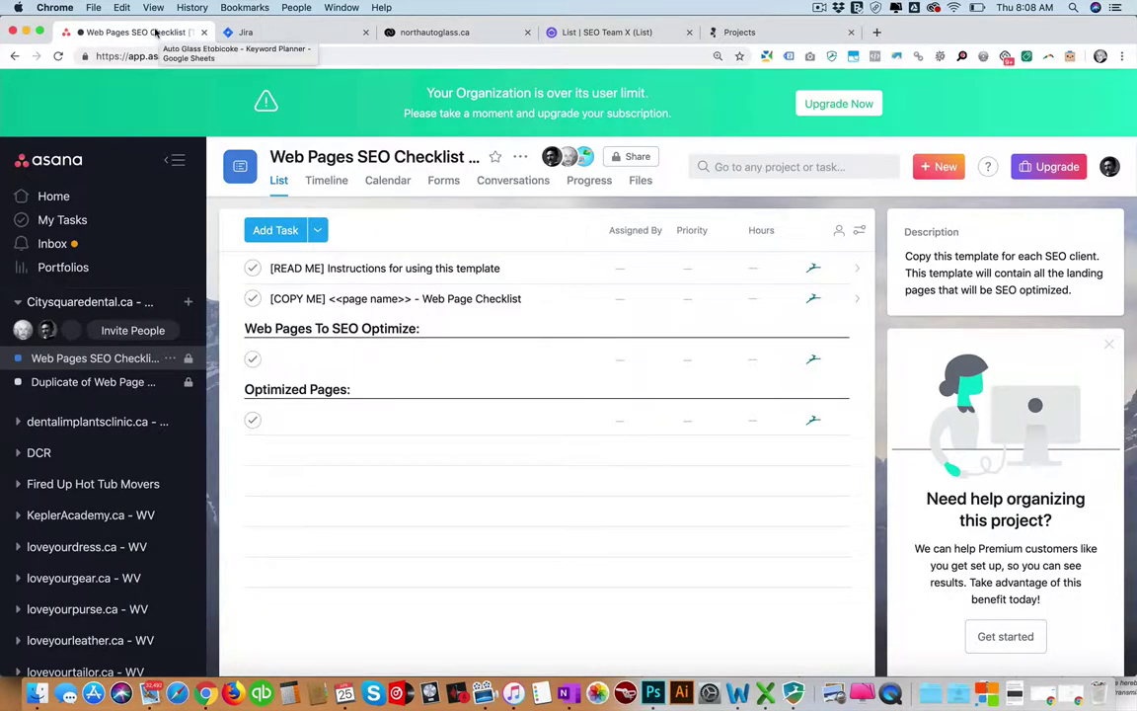
key(ctrl+Tab)
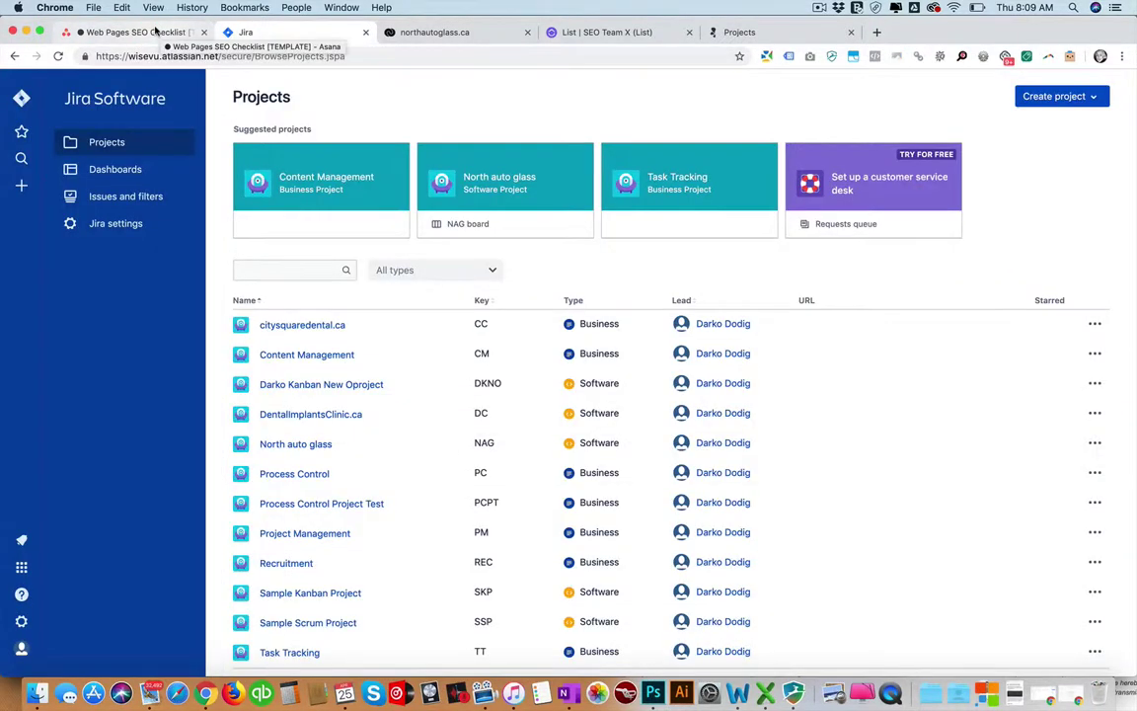
click(155, 31)
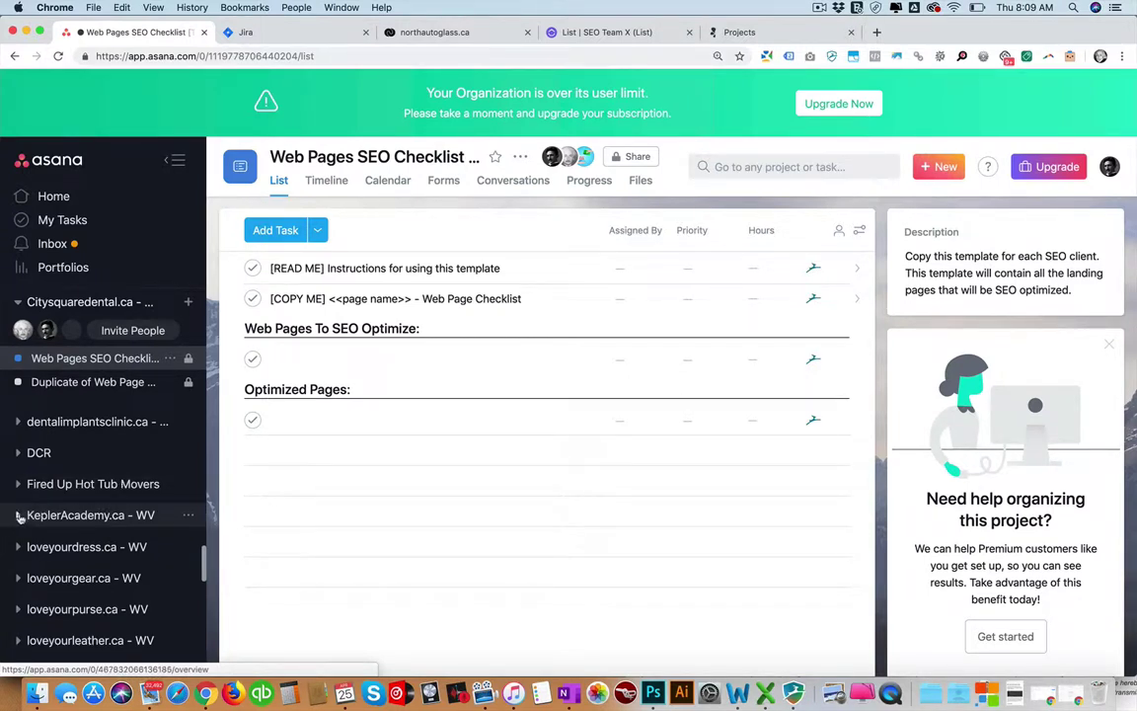
Expand KeplerAcademy.ca in the sidebar, open Keyword Research Checklist, then the Duplicate board.
click(19, 515)
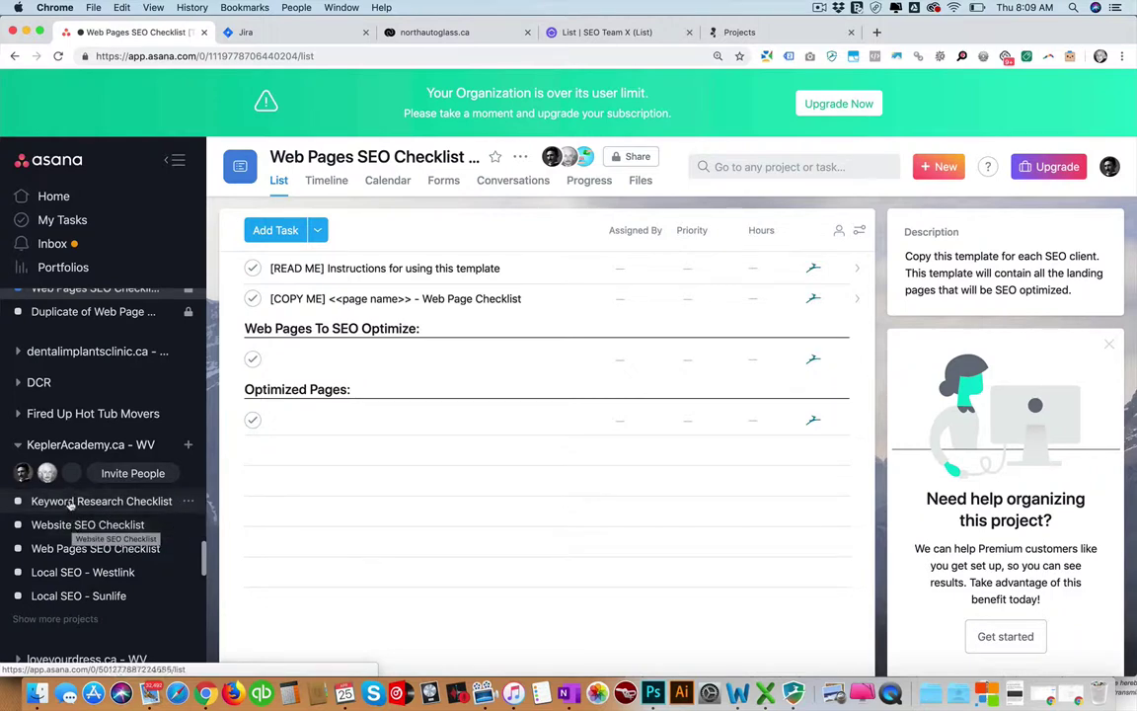
click(71, 501)
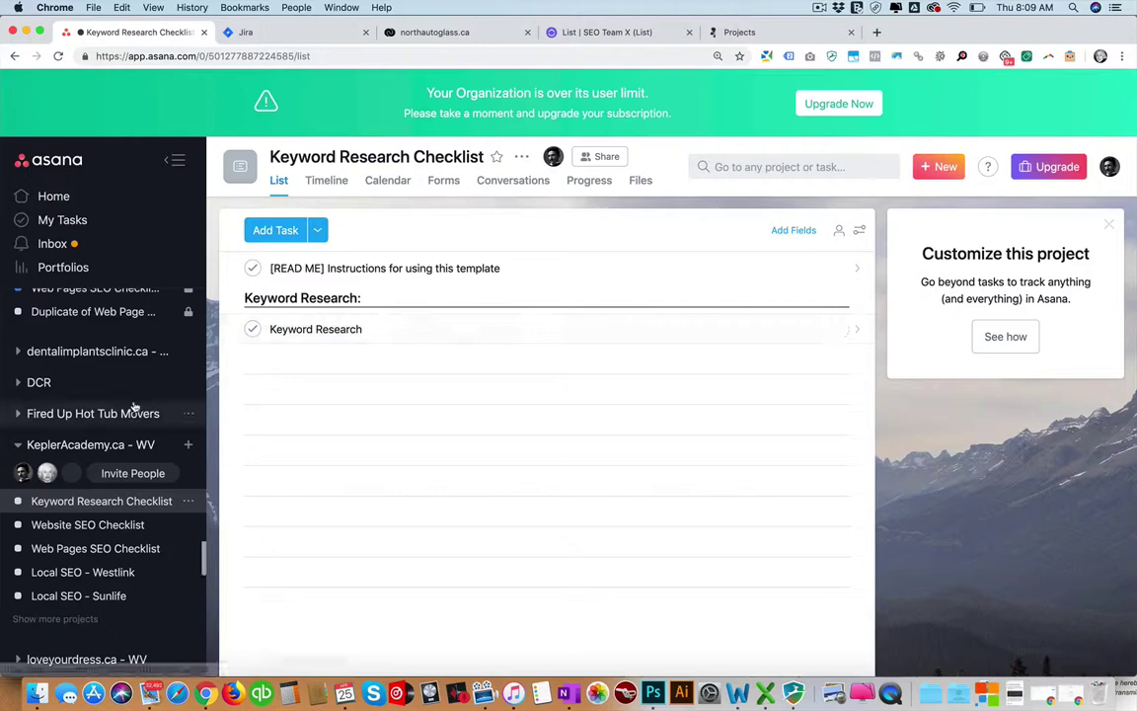
scroll(79, 375, up, 3)
click(74, 375)
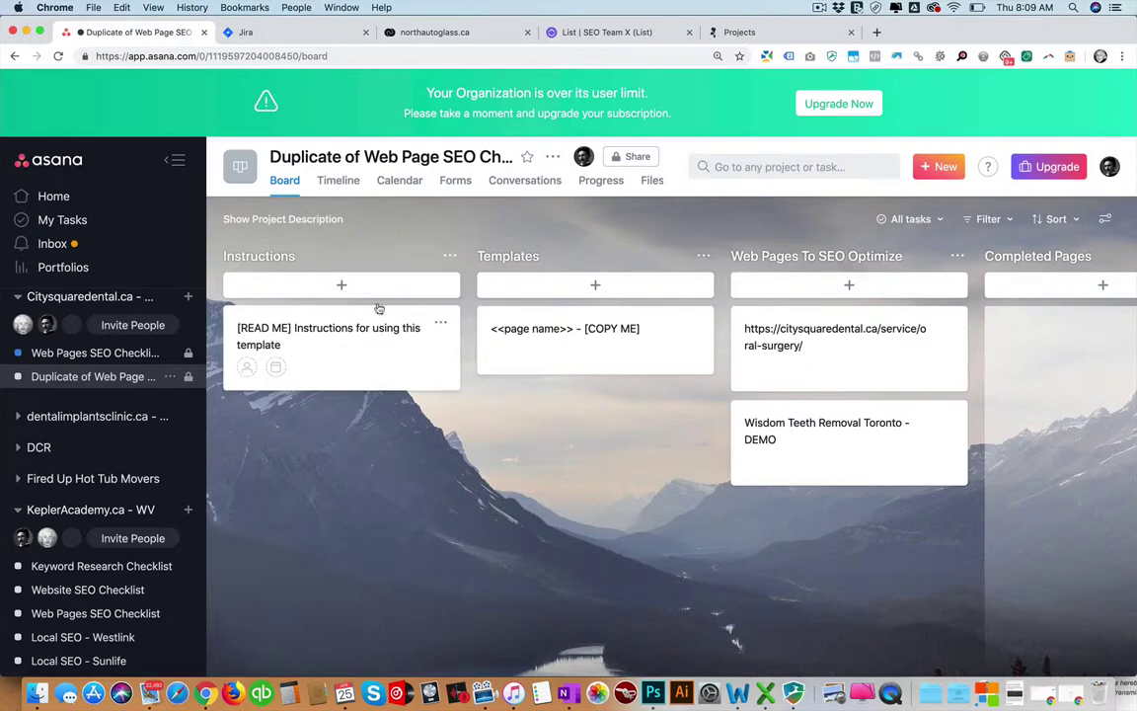
Open the Web Pages SEO Checklist list and add a task named Checklist under Optimized Pages.
click(95, 353)
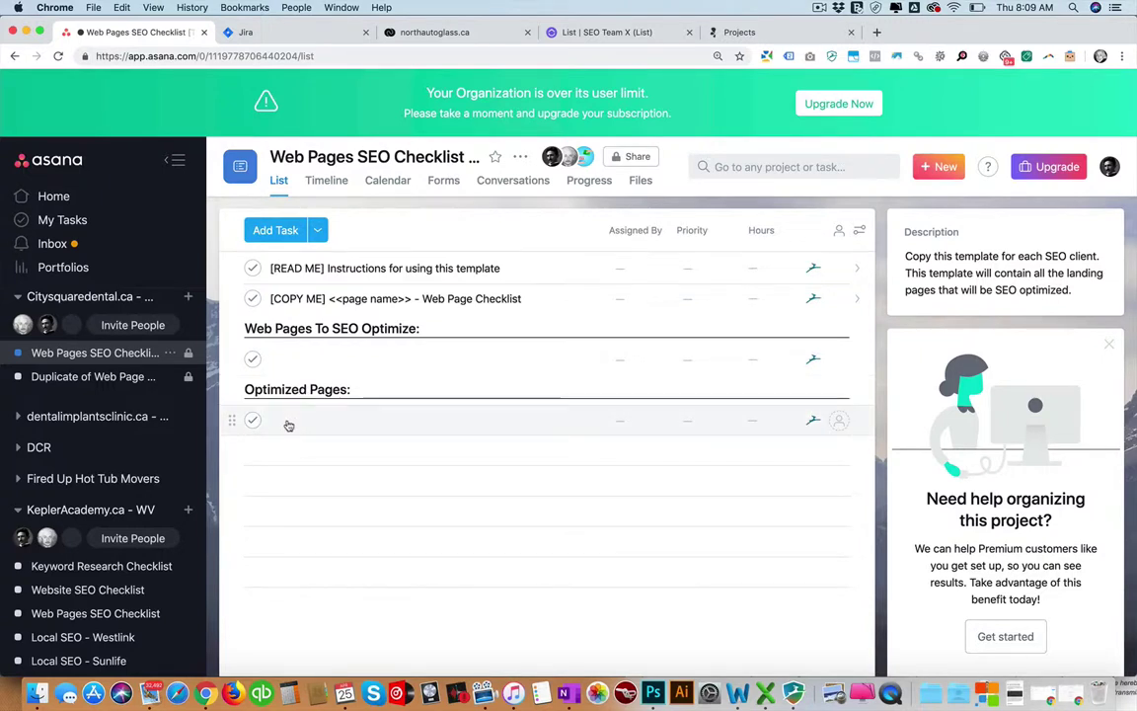
click(287, 420)
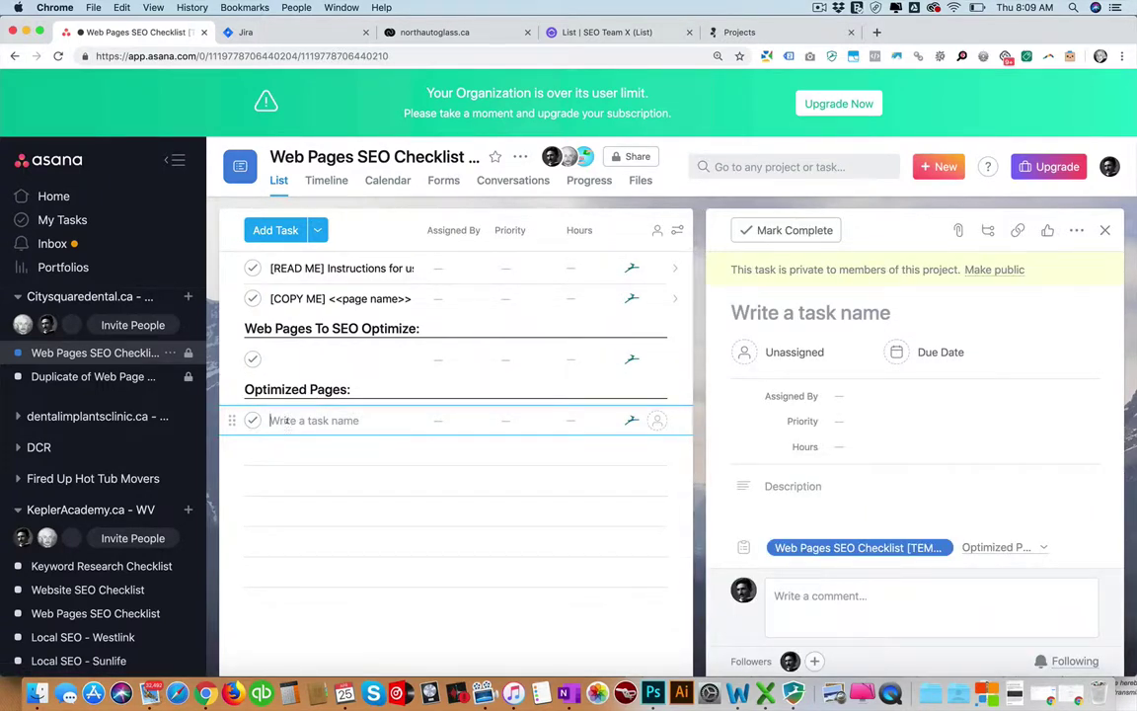
text(Checklist)
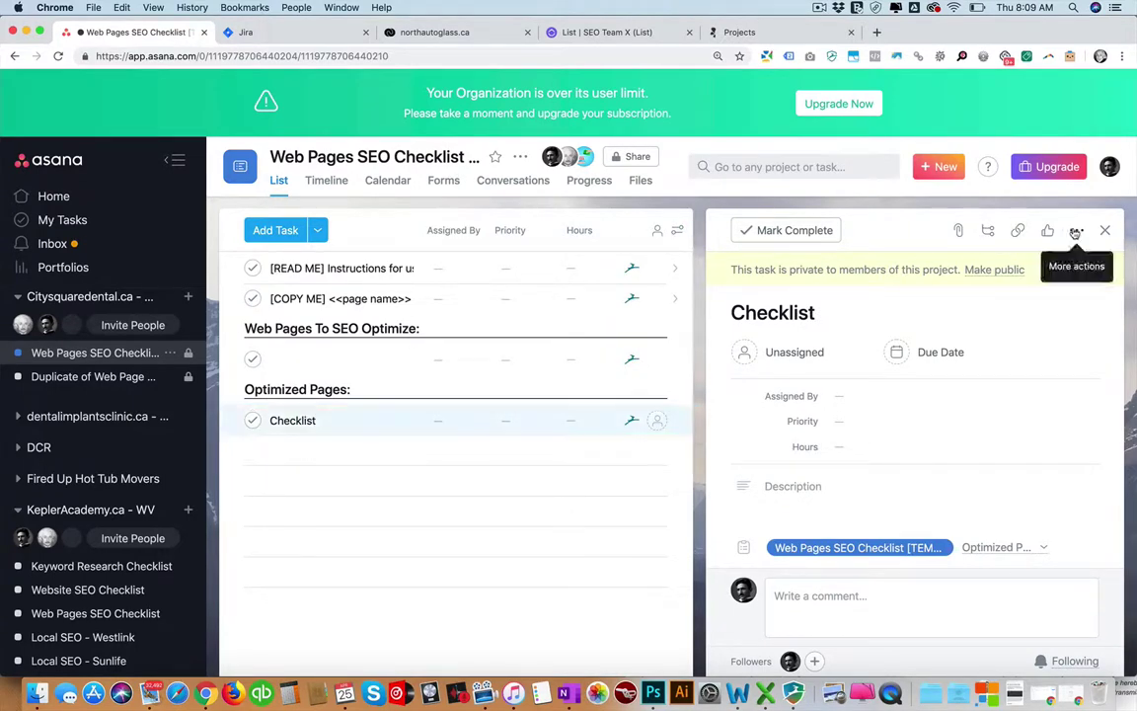
Expand the Checklist task to full screen and set its priority to Highest.
click(1075, 229)
click(900, 498)
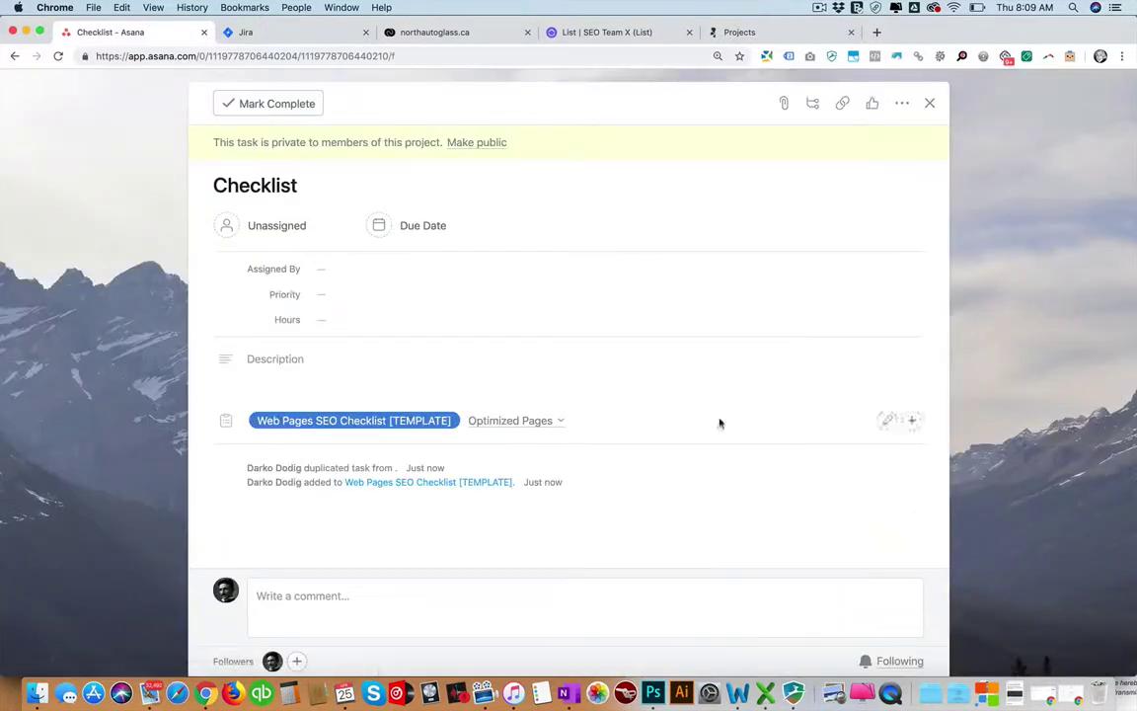
click(310, 358)
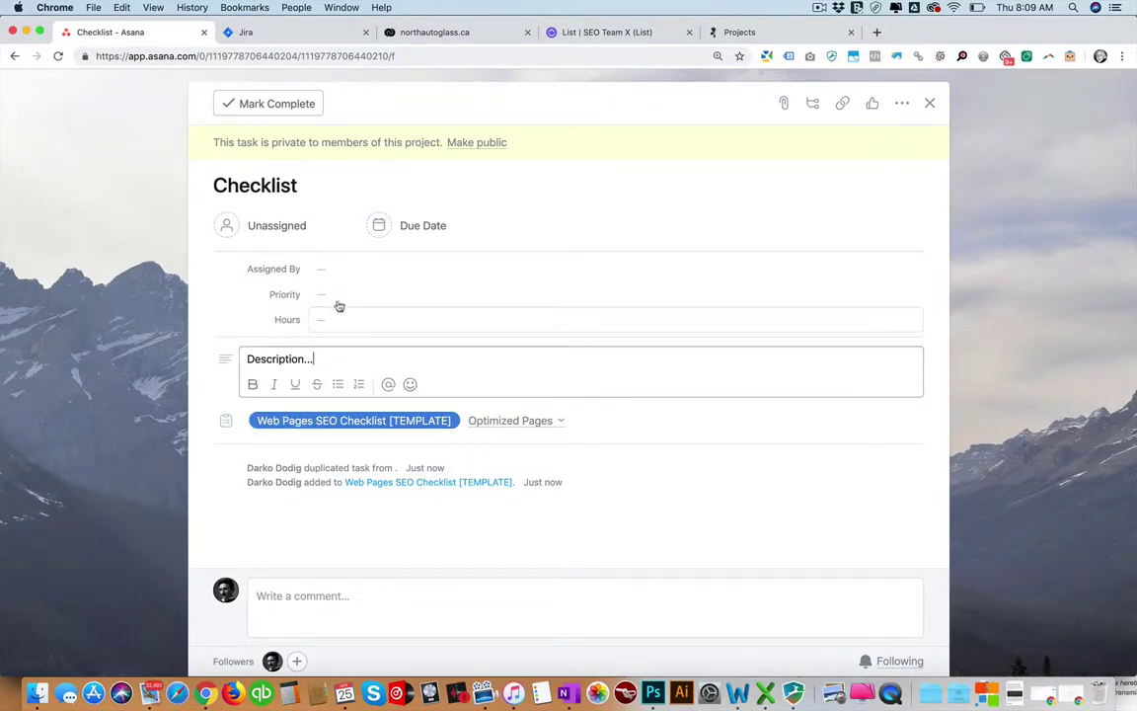
click(334, 295)
click(353, 362)
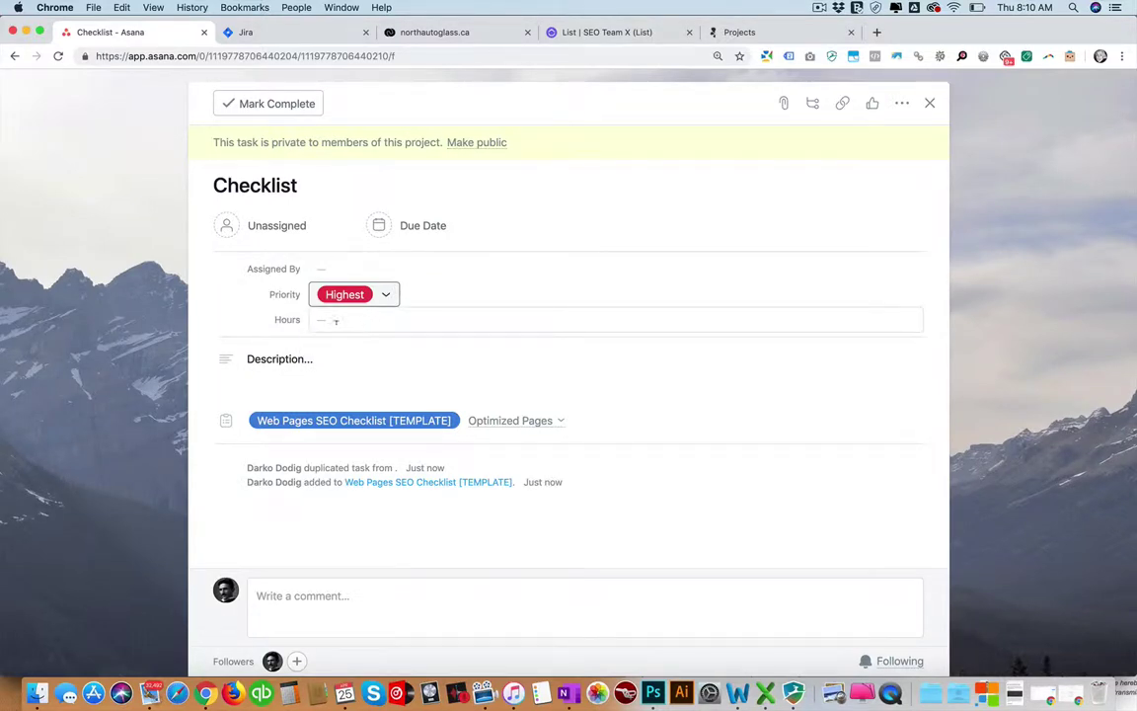
click(386, 294)
click(177, 296)
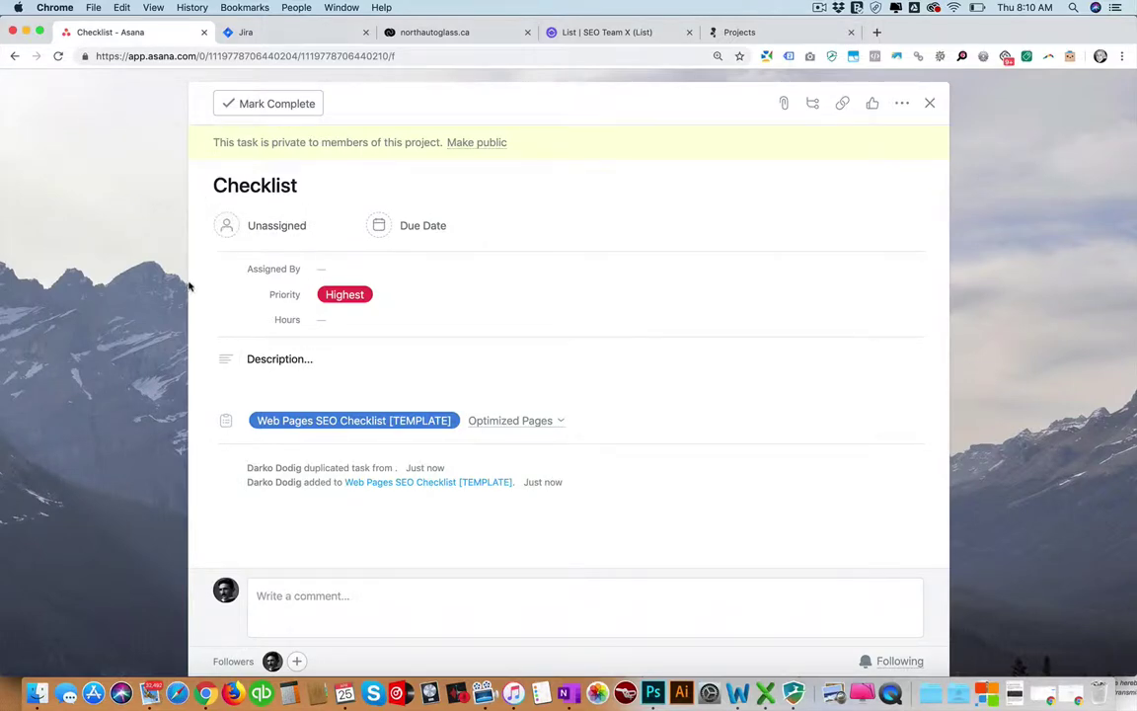
click(13, 56)
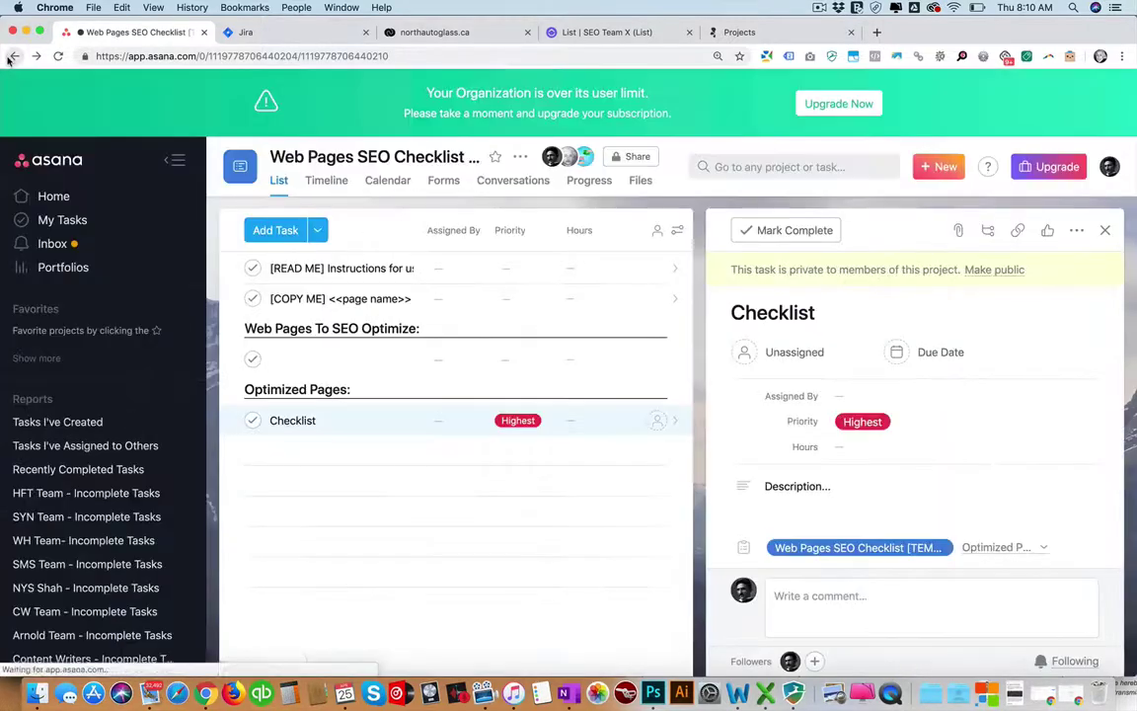
scroll(128, 445, down, 10)
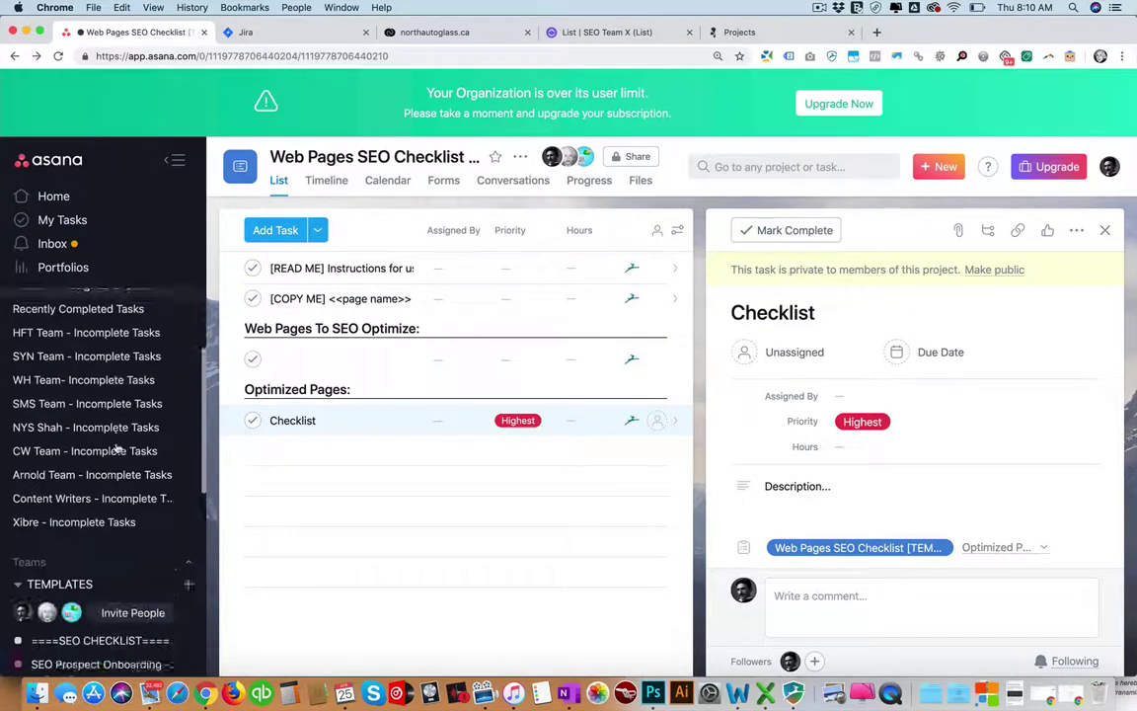
scroll(116, 447, down, 15)
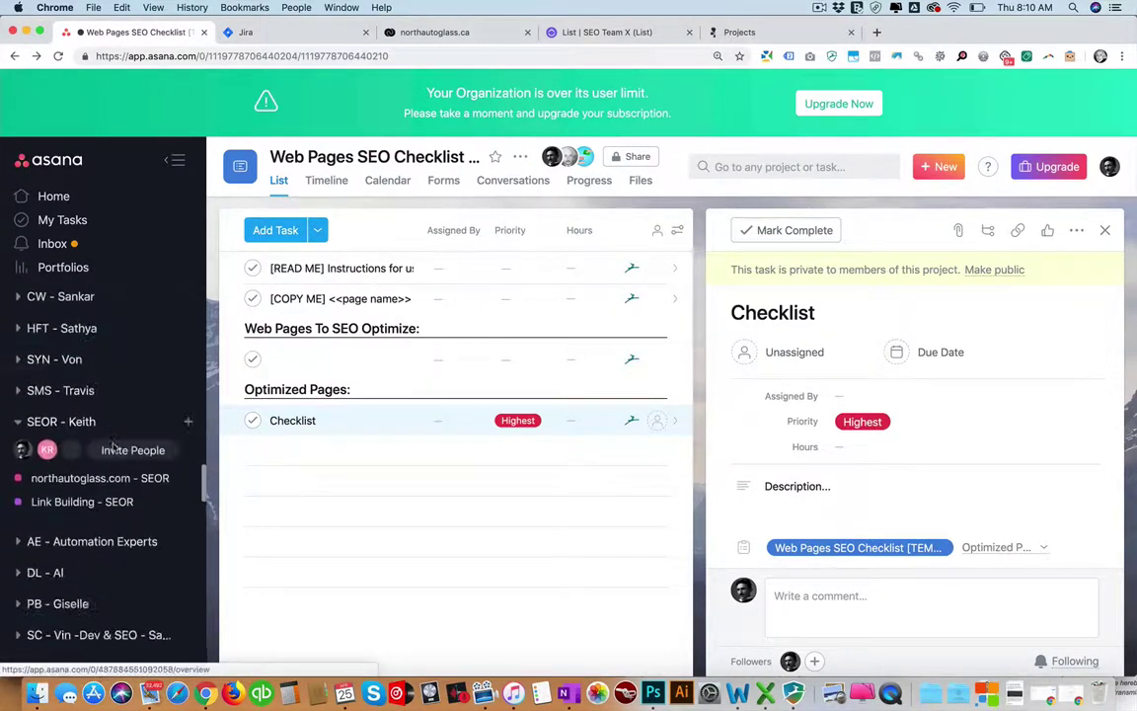
scroll(117, 447, up, 1)
scroll(116, 447, down, 2)
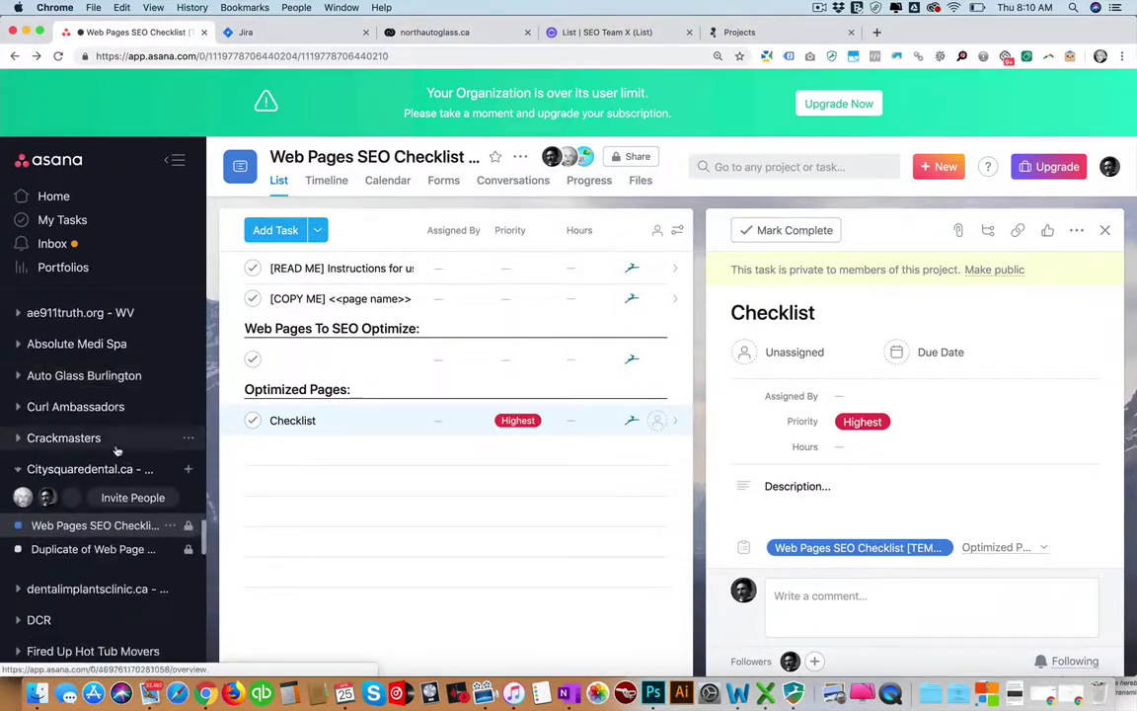
click(93, 549)
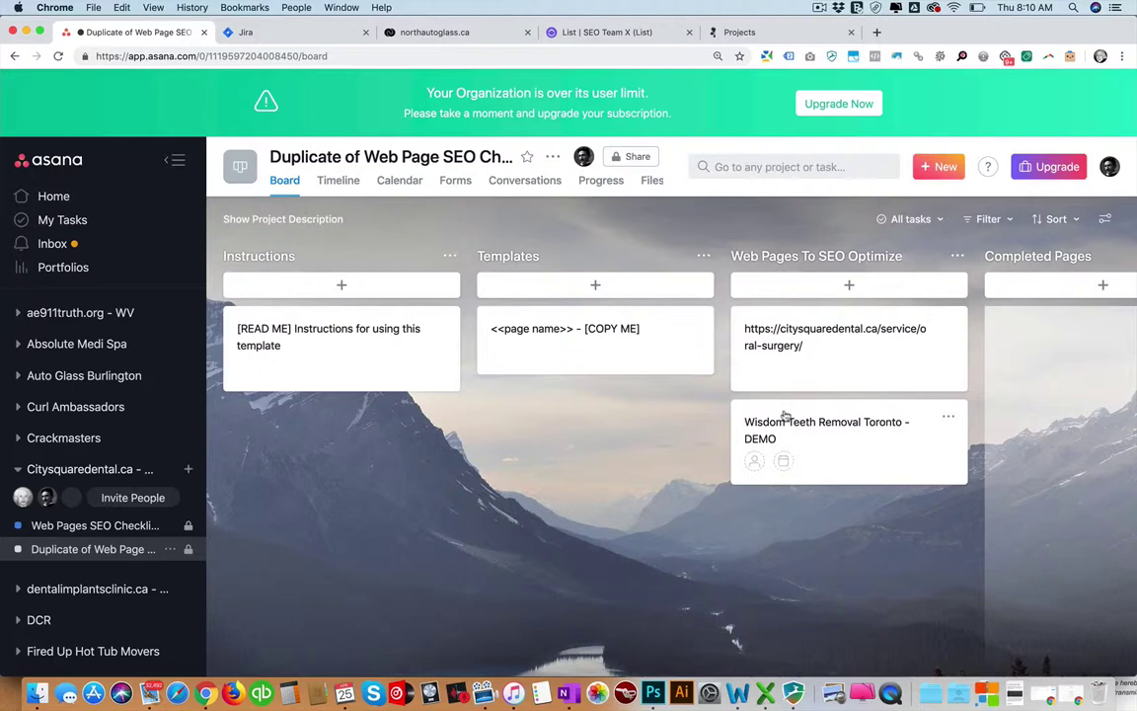
click(396, 335)
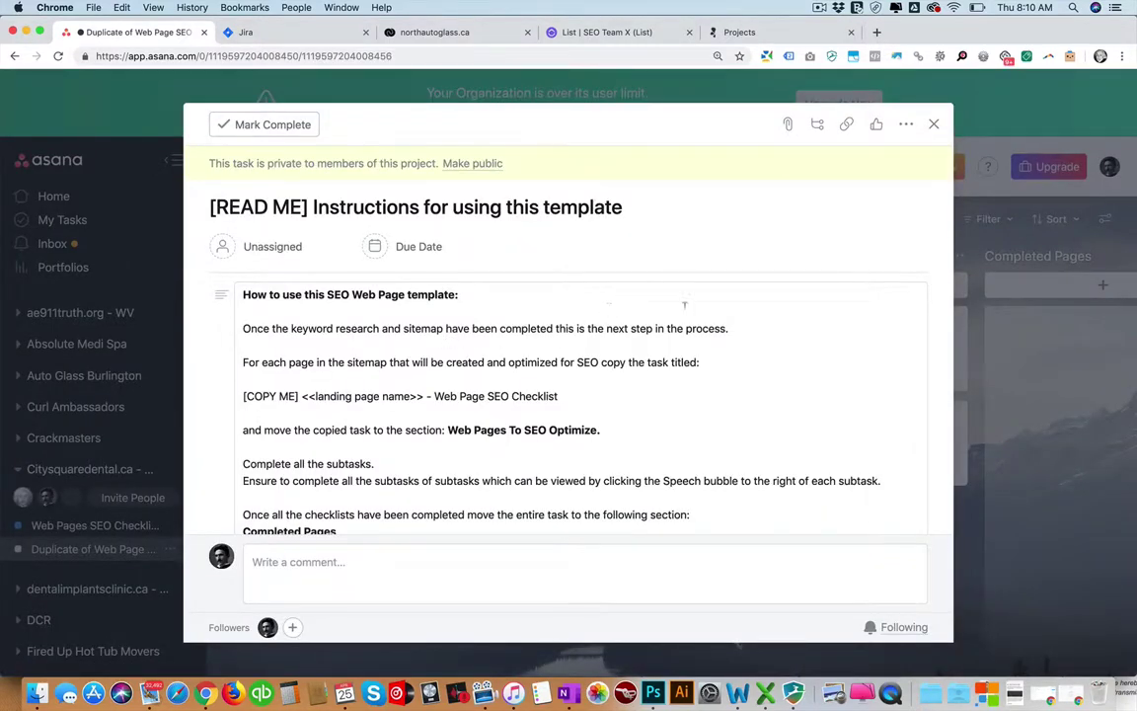
scroll(520, 348, down, 3)
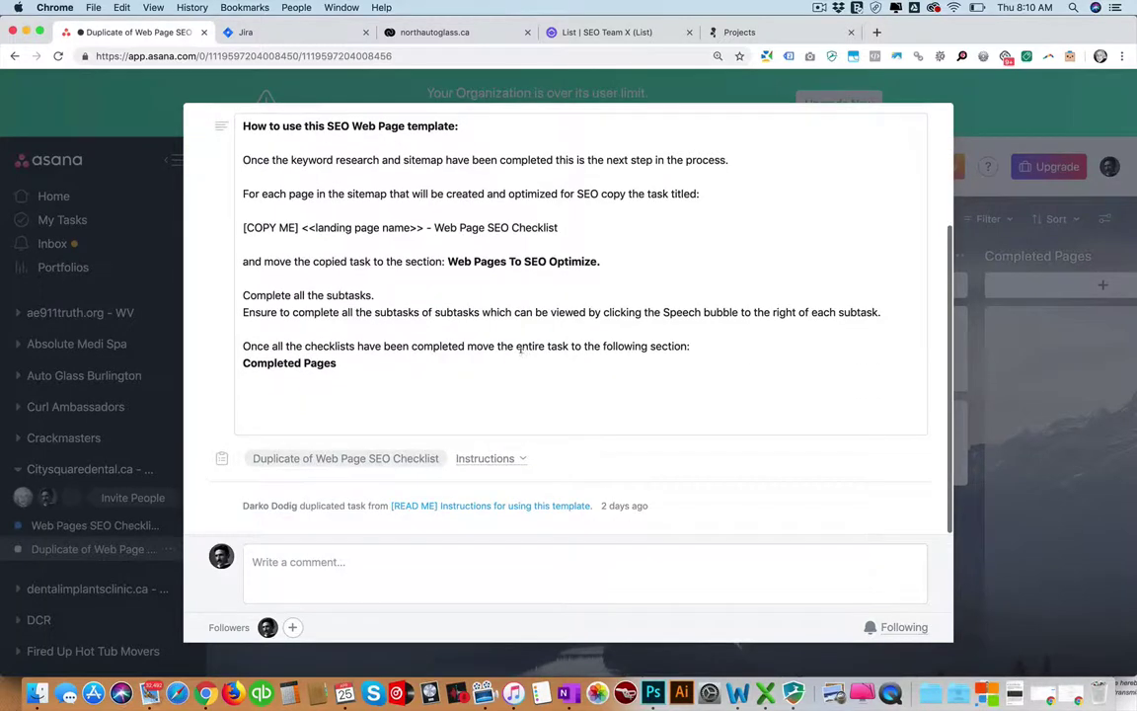
scroll(518, 347, up, 5)
key(Escape)
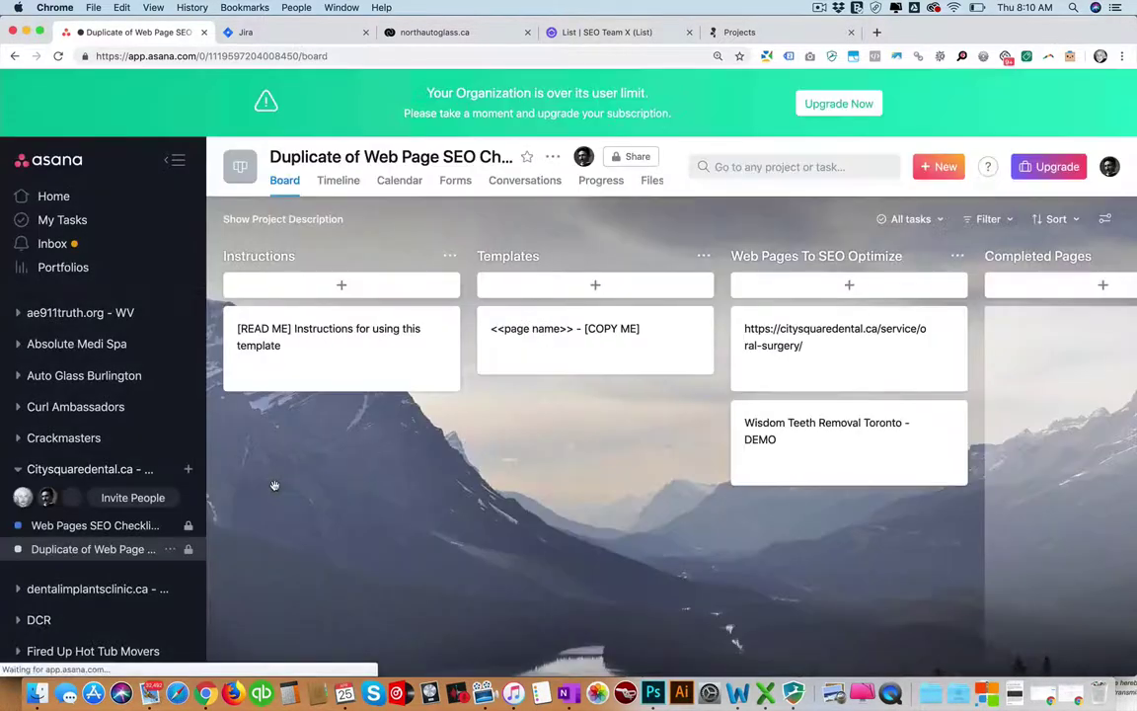
click(95, 525)
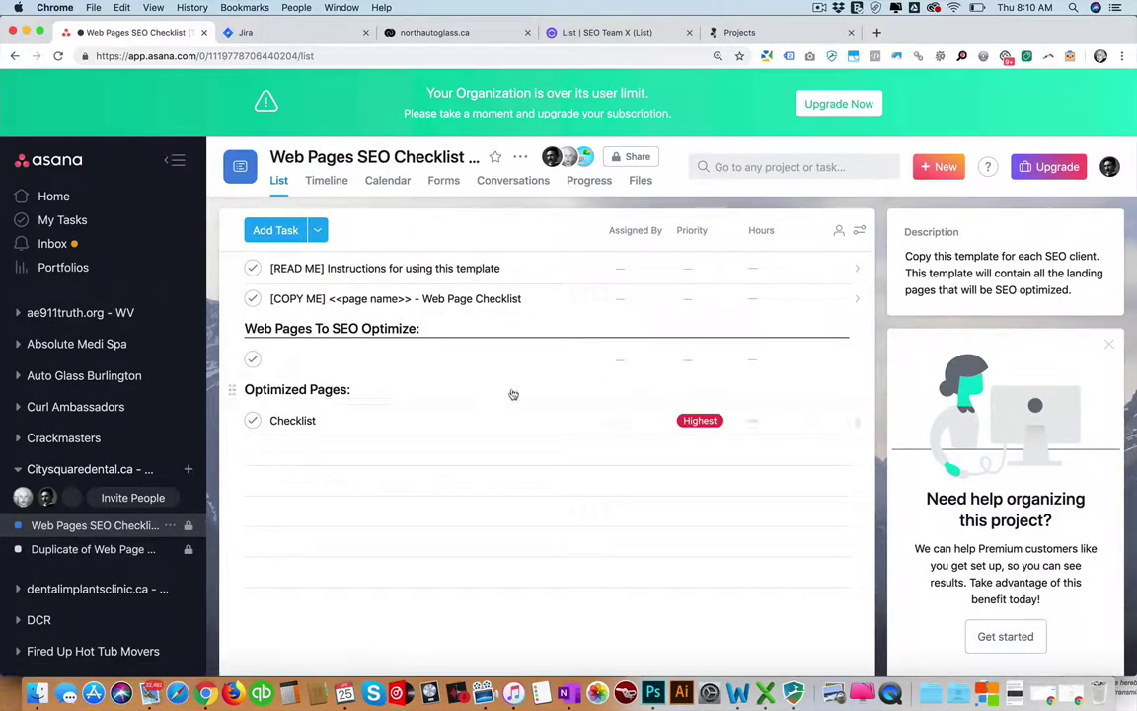
click(318, 420)
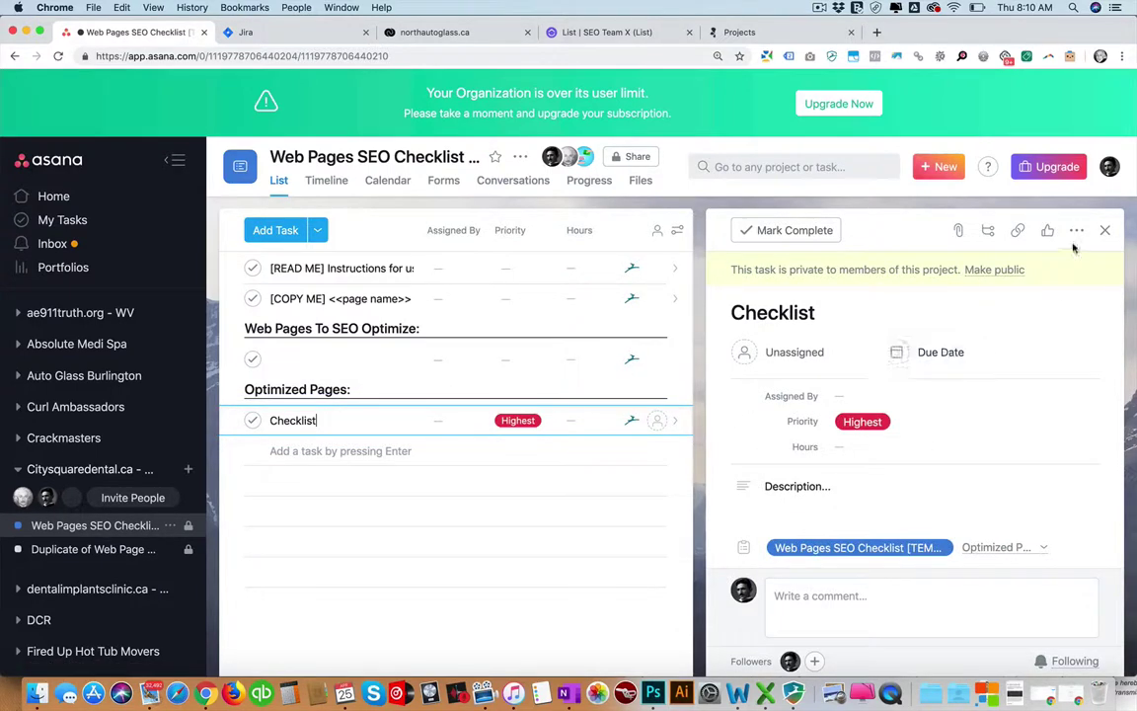
click(1077, 230)
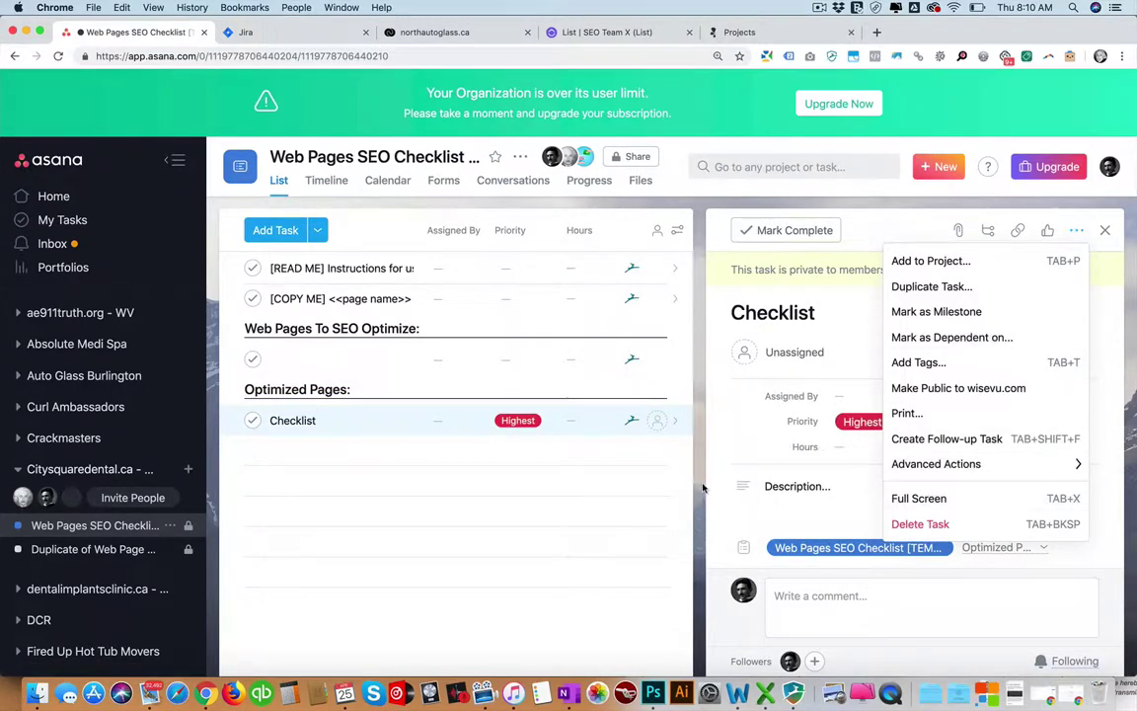
click(93, 549)
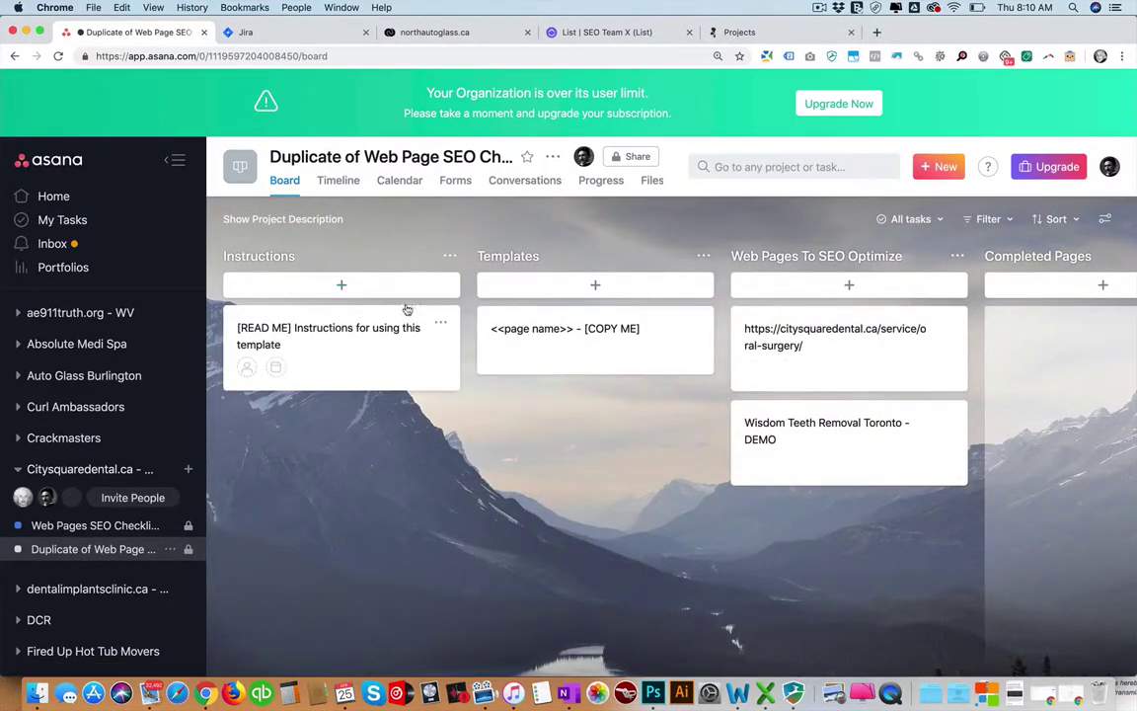
scroll(405, 309, right, 2)
scroll(410, 310, right, 4)
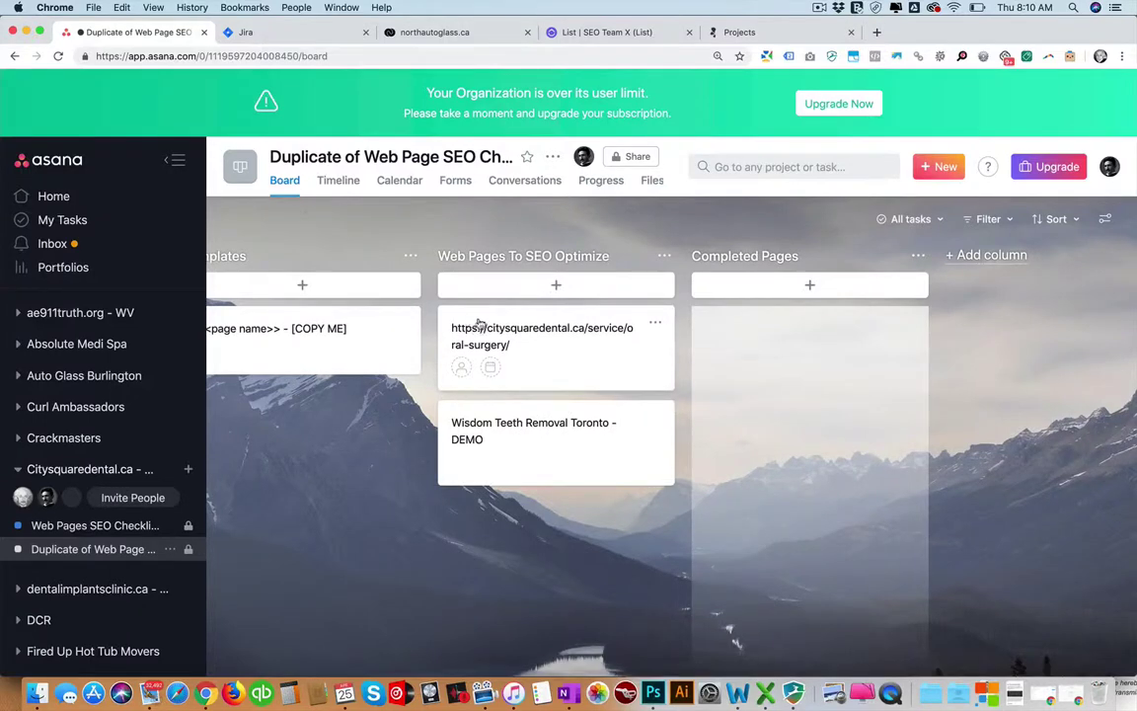
drag(459, 325, 502, 330)
scroll(523, 331, left, 5)
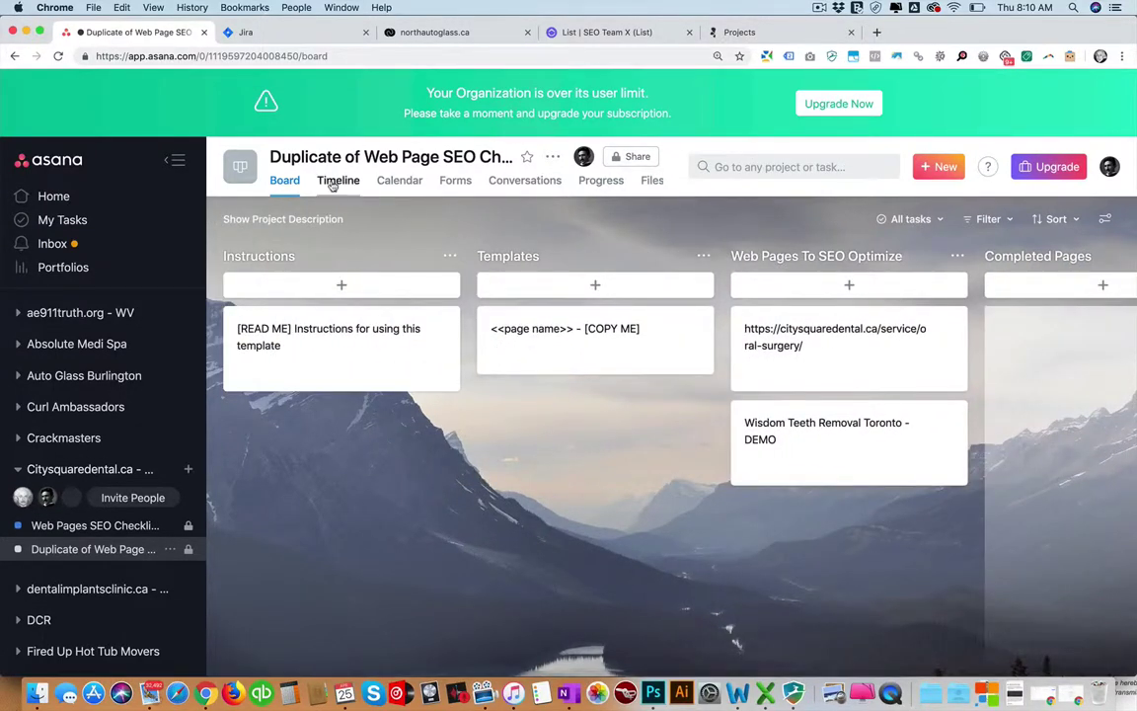
click(336, 182)
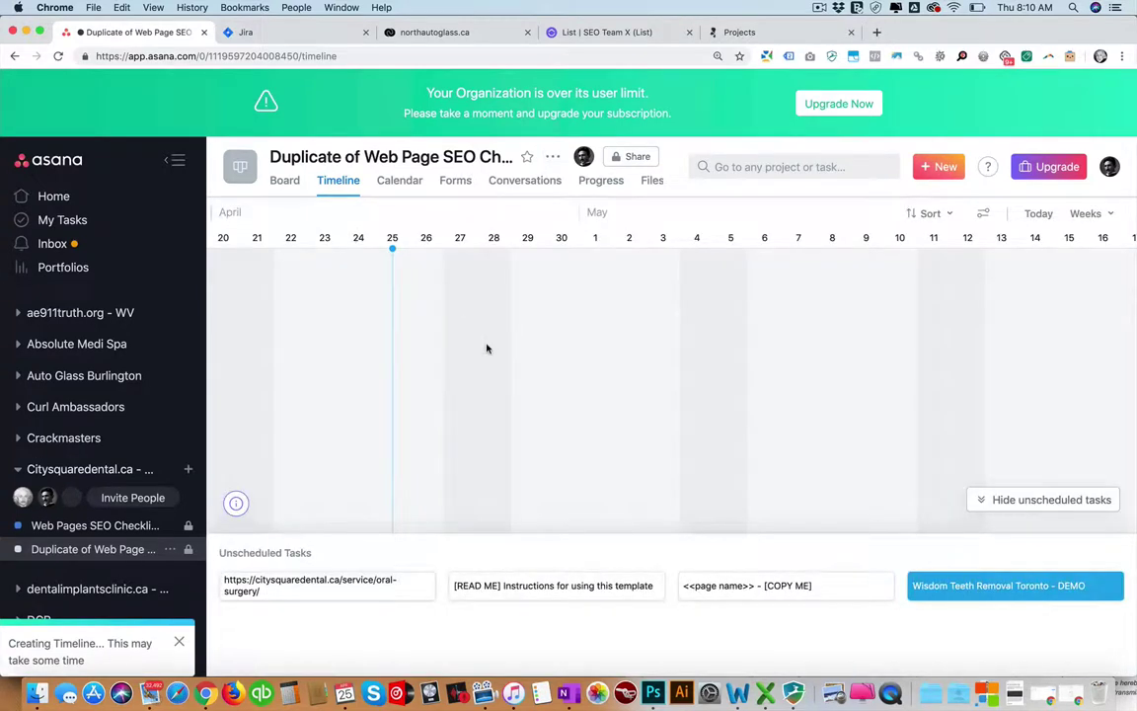
scroll(434, 358, right, 5)
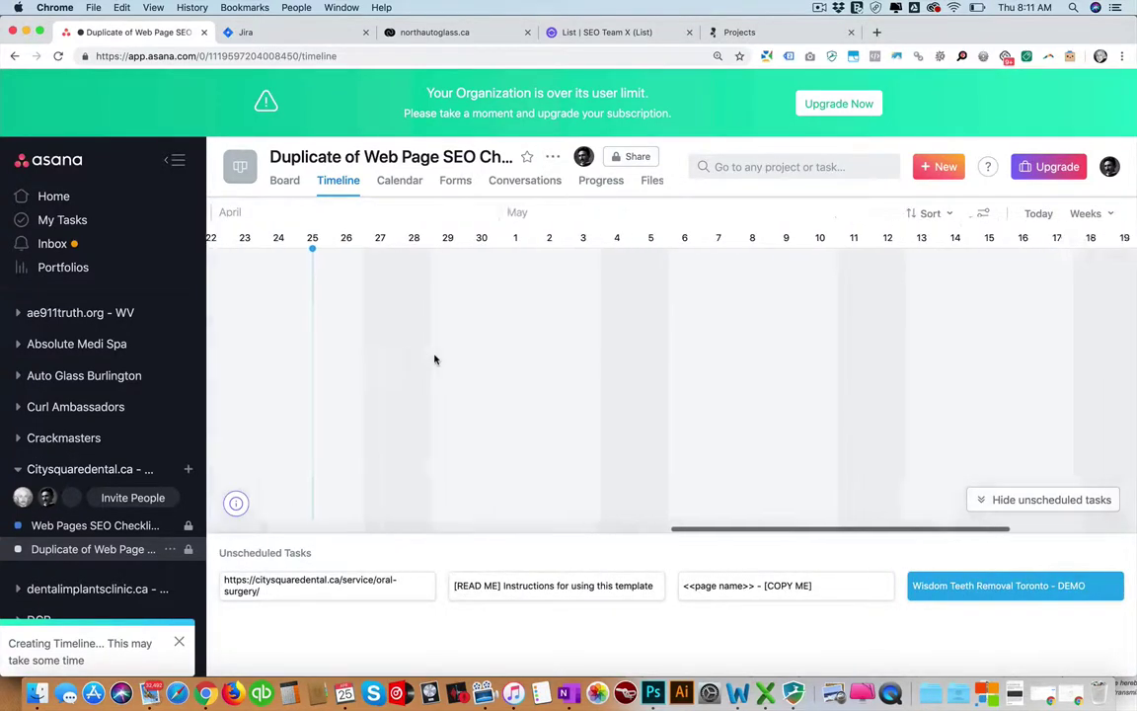
scroll(435, 361, left, 5)
scroll(436, 359, left, 5)
scroll(435, 360, right, 3)
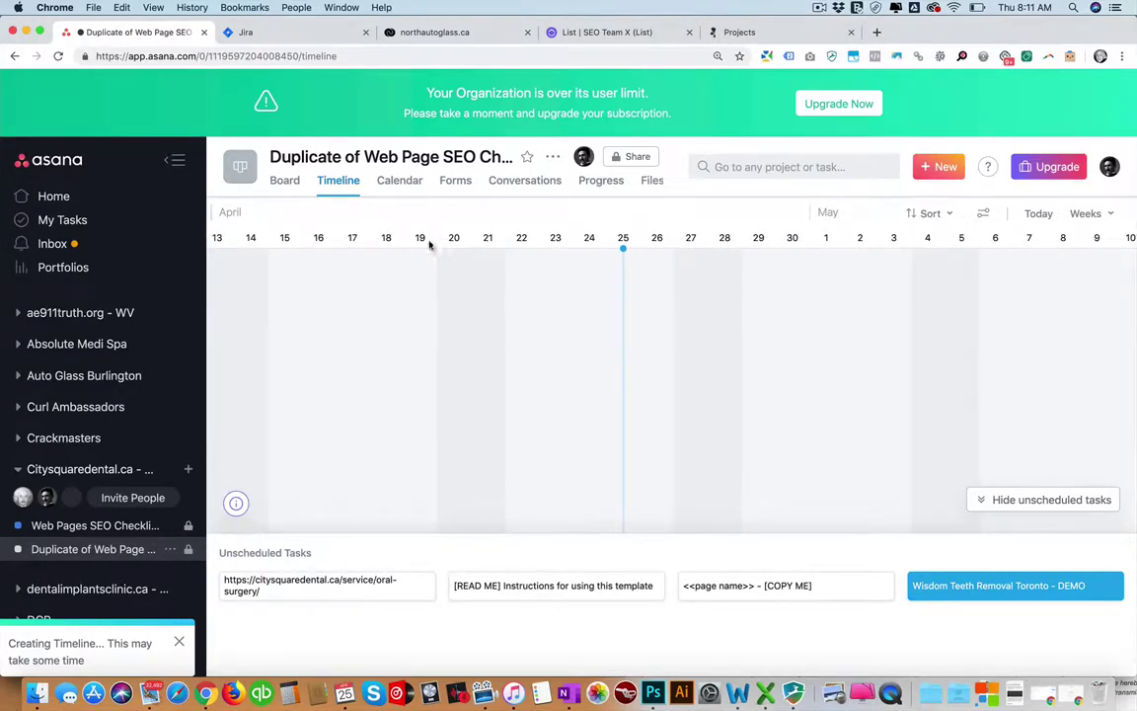
click(400, 182)
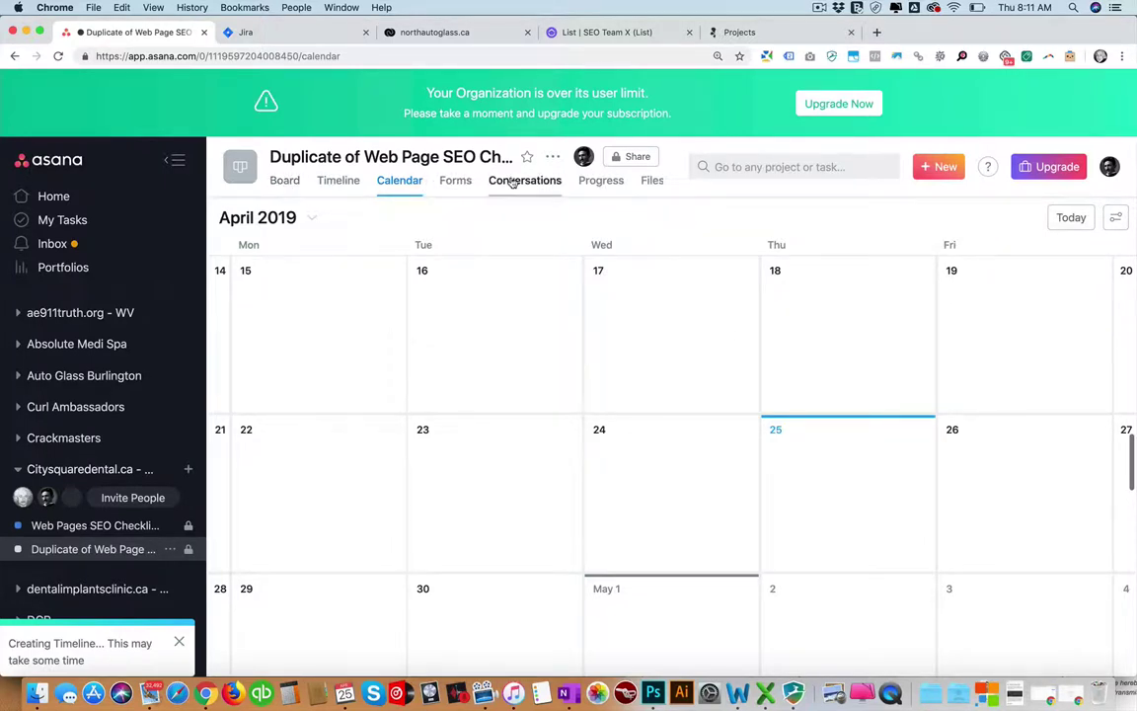
click(285, 182)
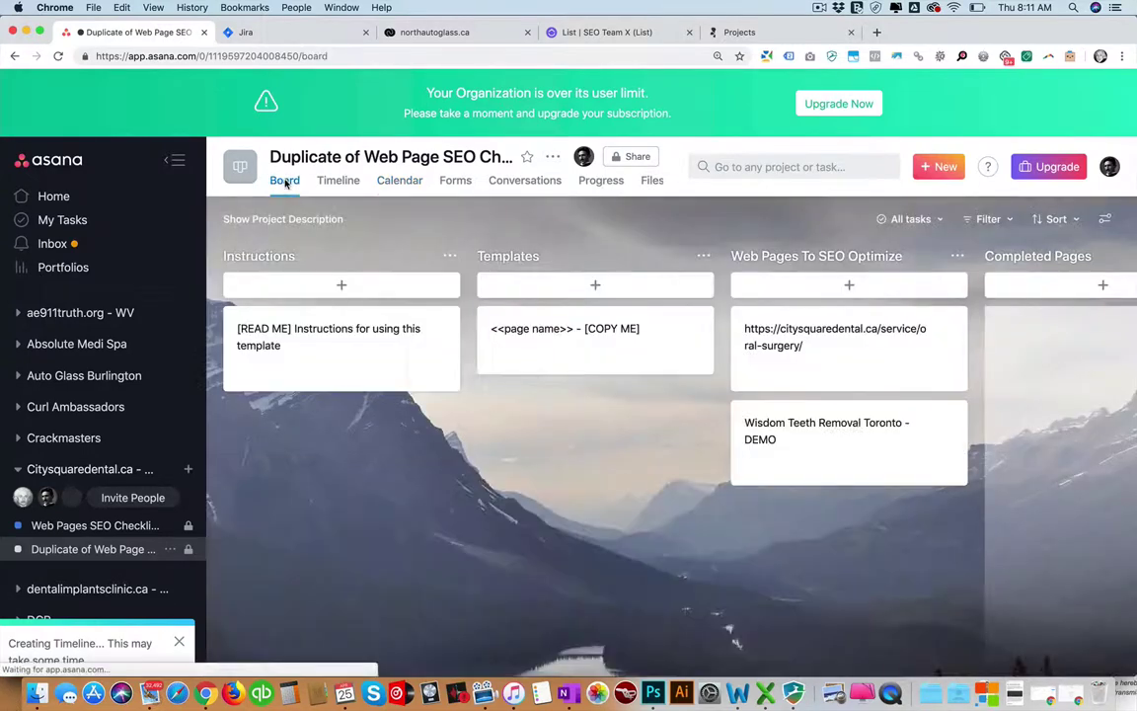
Open the oral-surgery page task, glance at its attachment options, and close it.
click(785, 313)
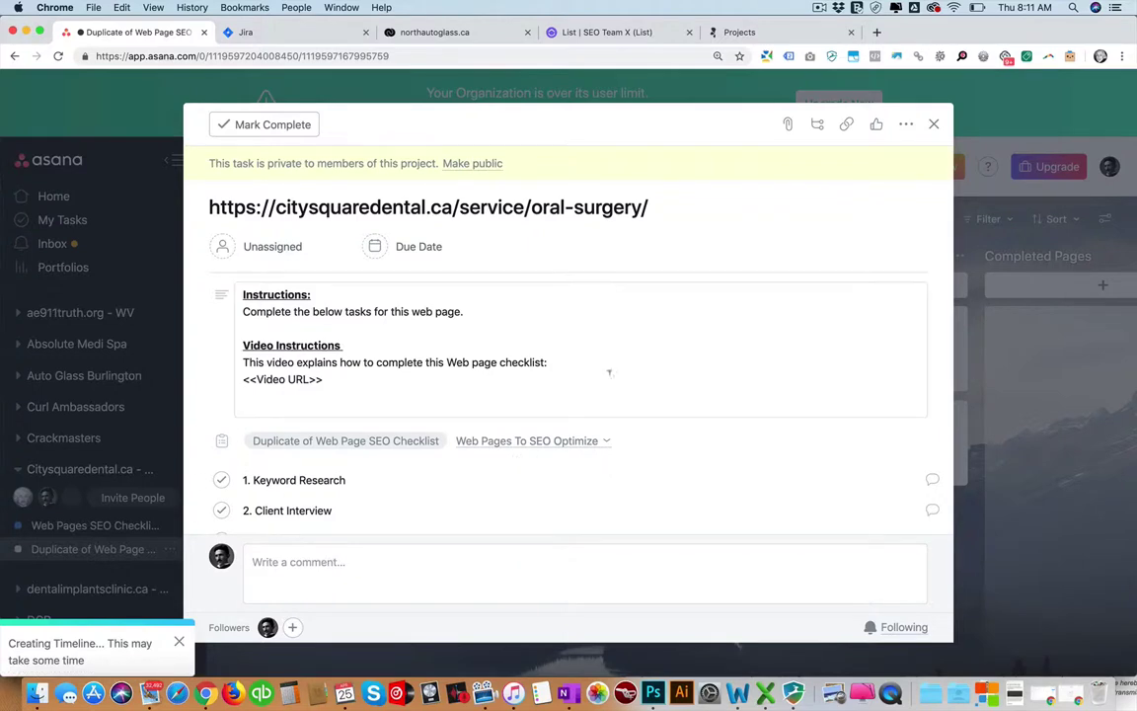
click(787, 124)
click(555, 106)
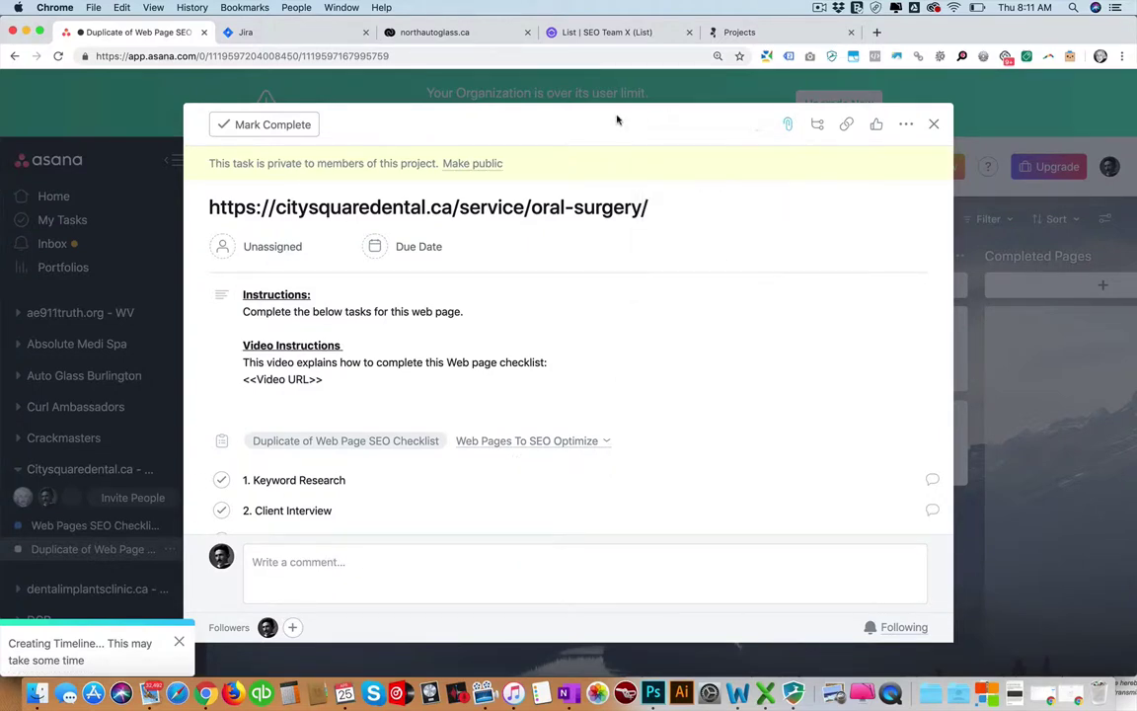
click(935, 125)
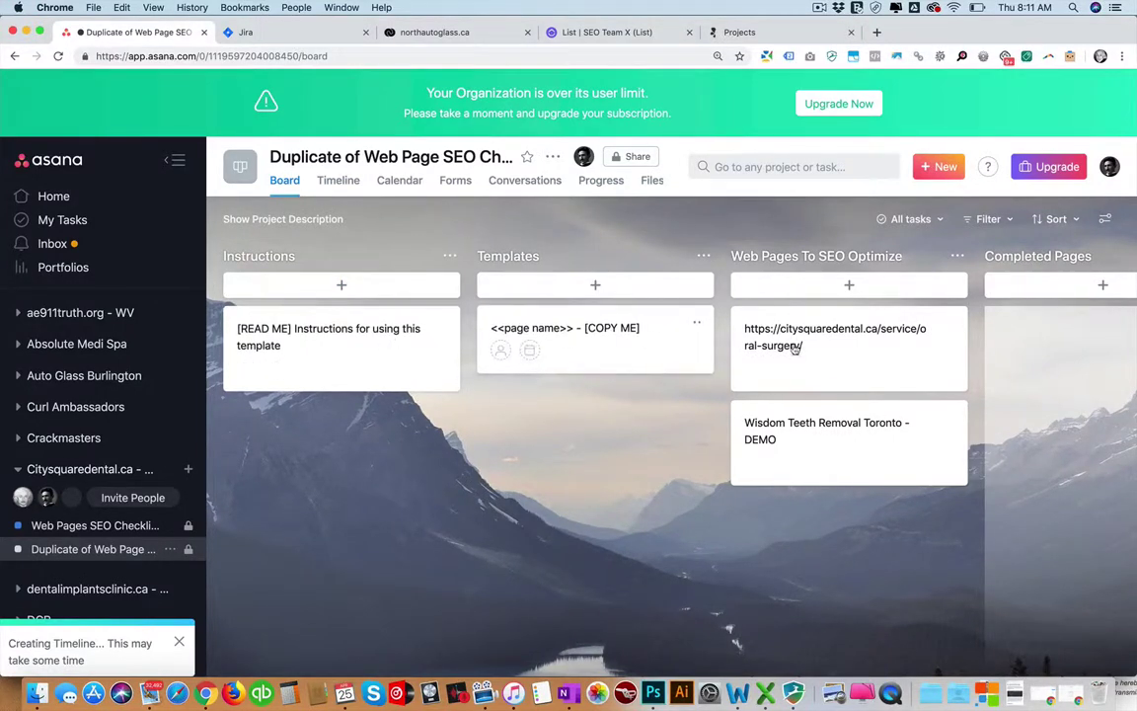
Open the [READ ME] Instructions task and read through its full SEO description.
click(350, 330)
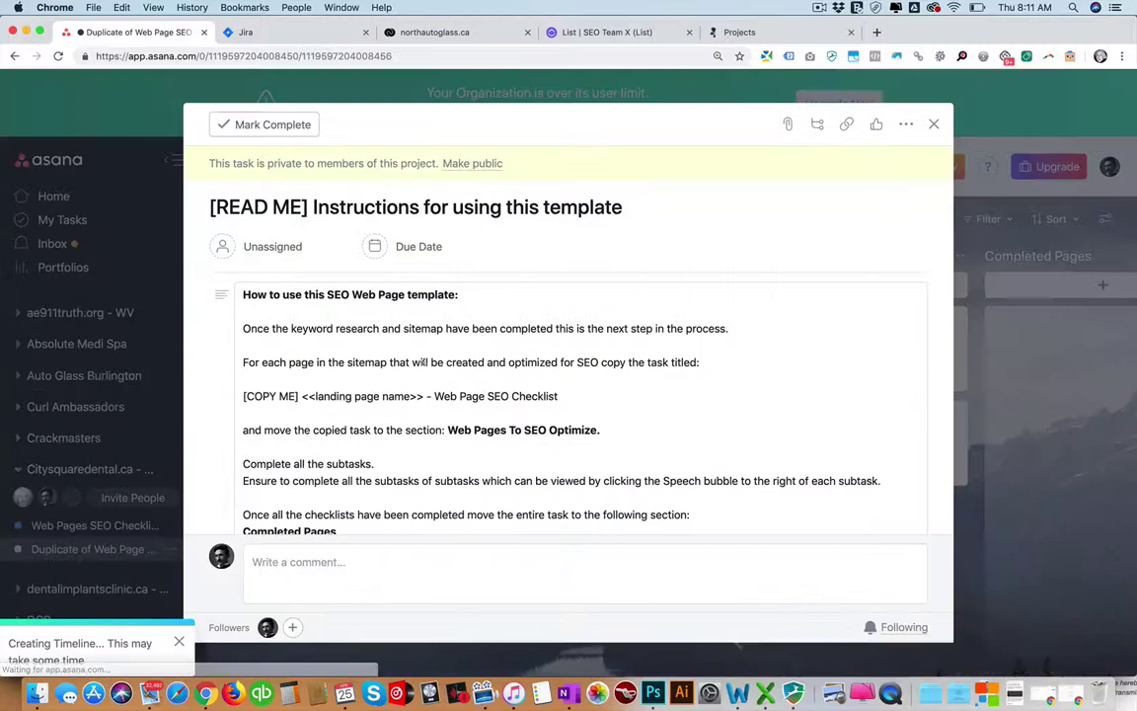
scroll(317, 464, down, 4)
click(246, 394)
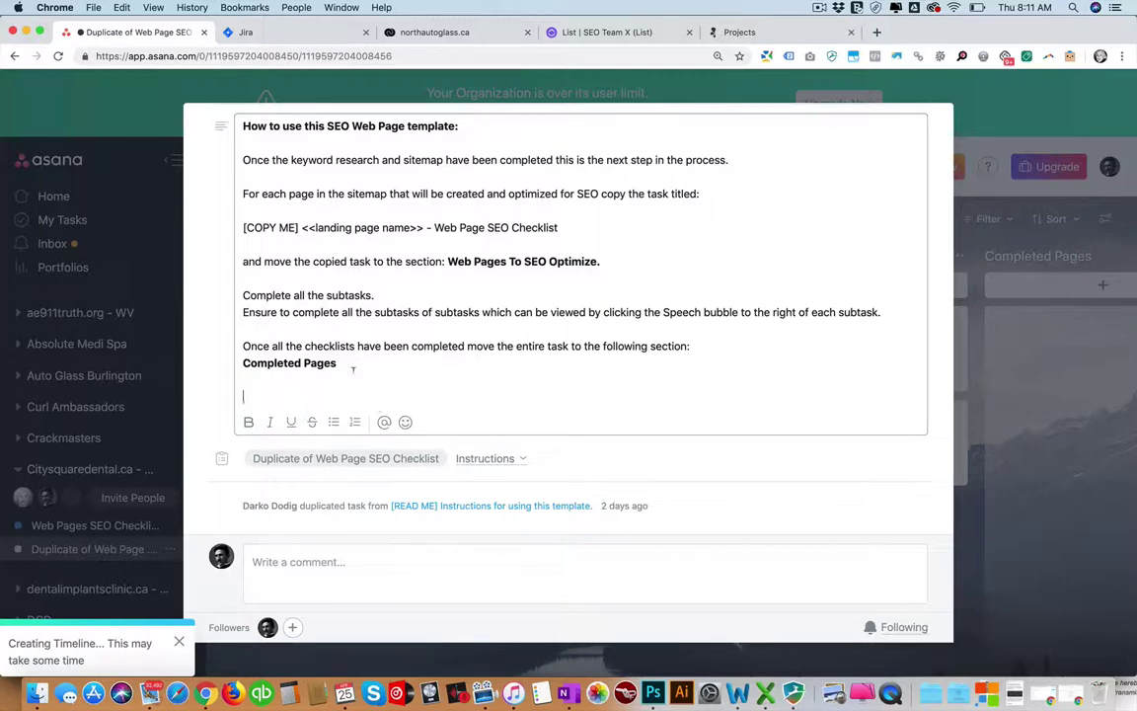
scroll(326, 335, up, 4)
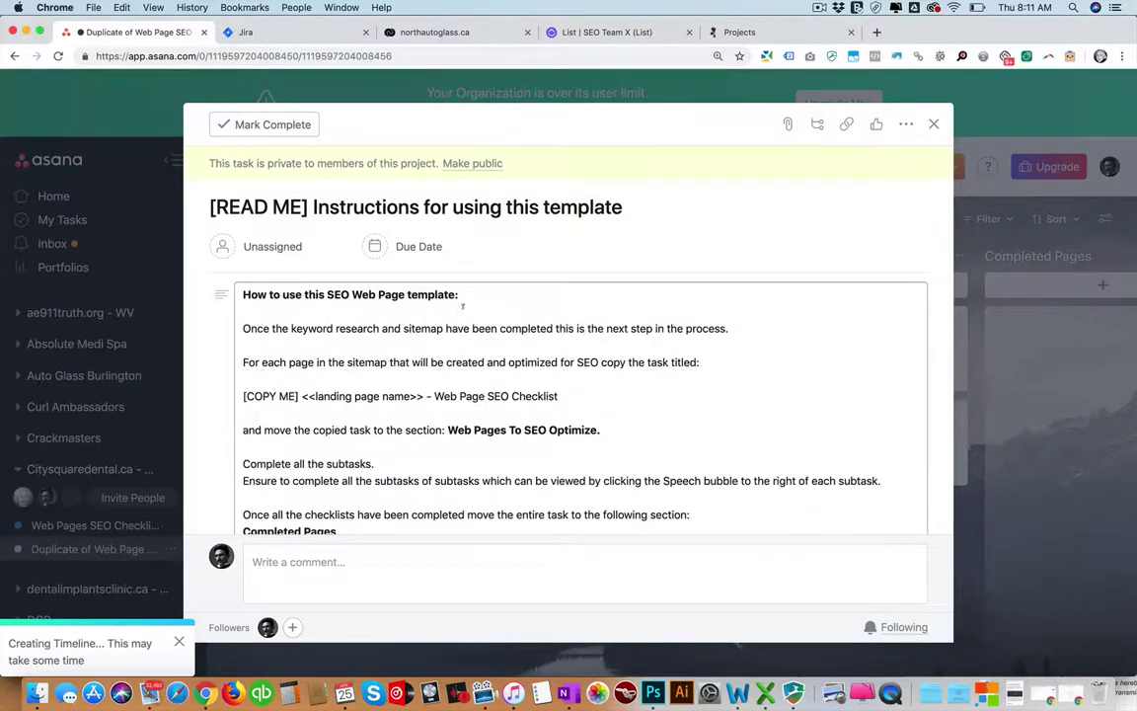
drag(460, 294, 198, 296)
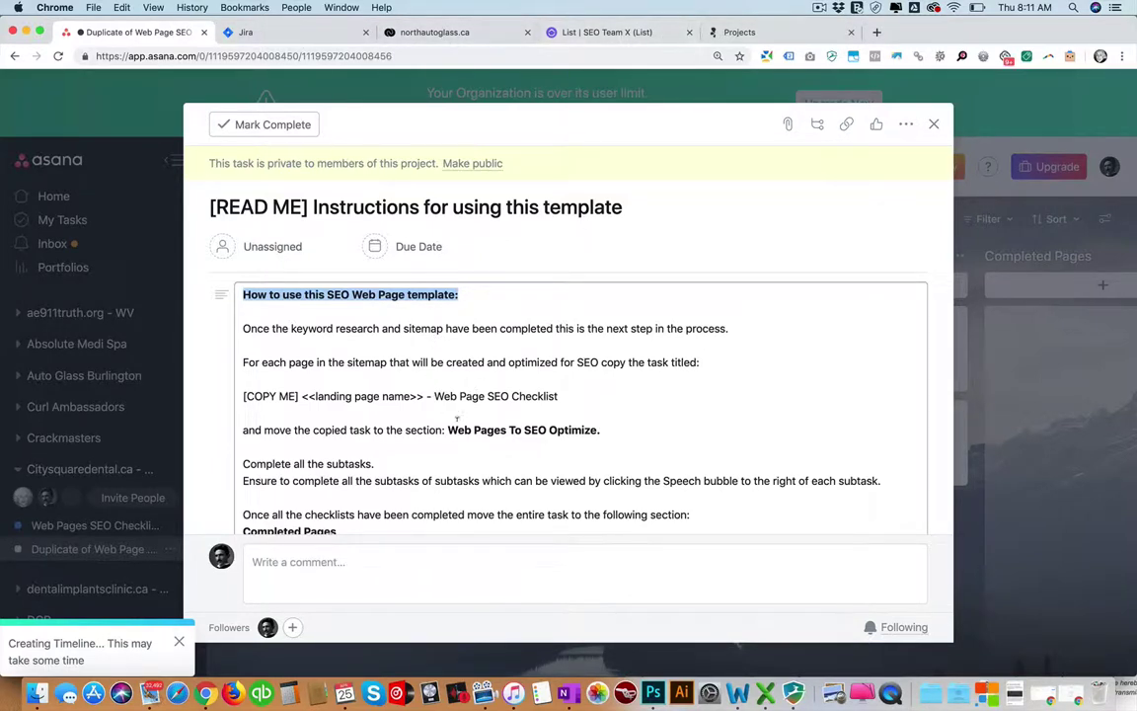
click(483, 364)
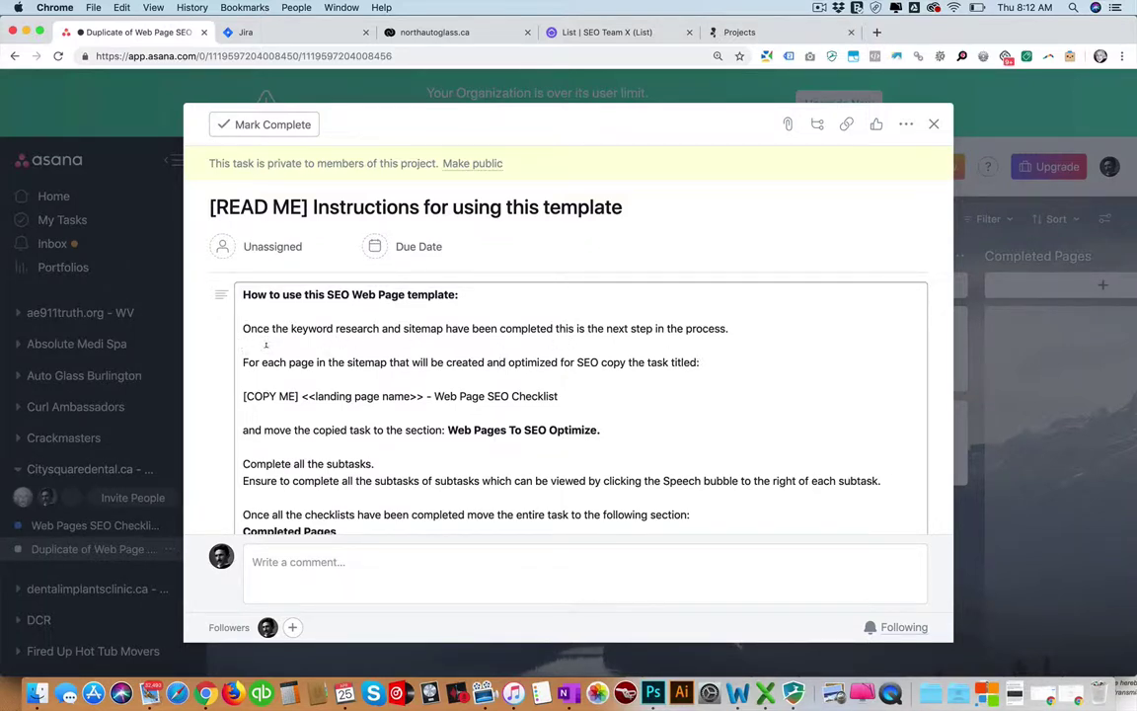
scroll(523, 395, down, 3)
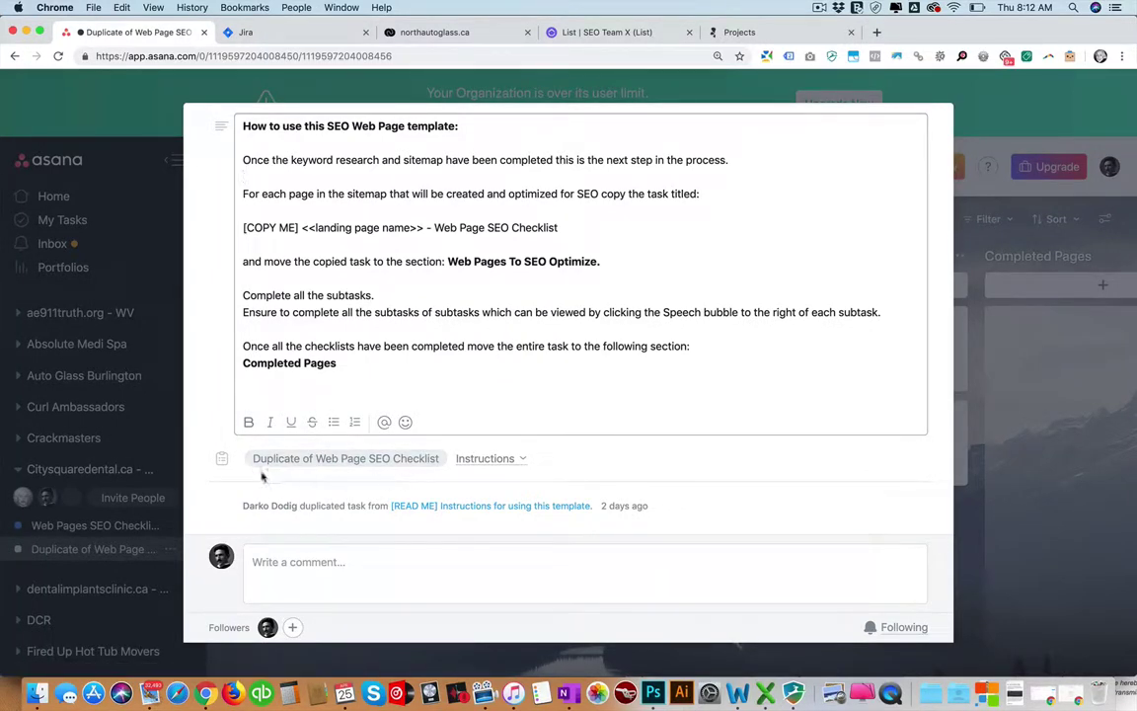
Copy the ClickUp list page's address and paste it into the READ ME description.
scroll(244, 345, up, 3)
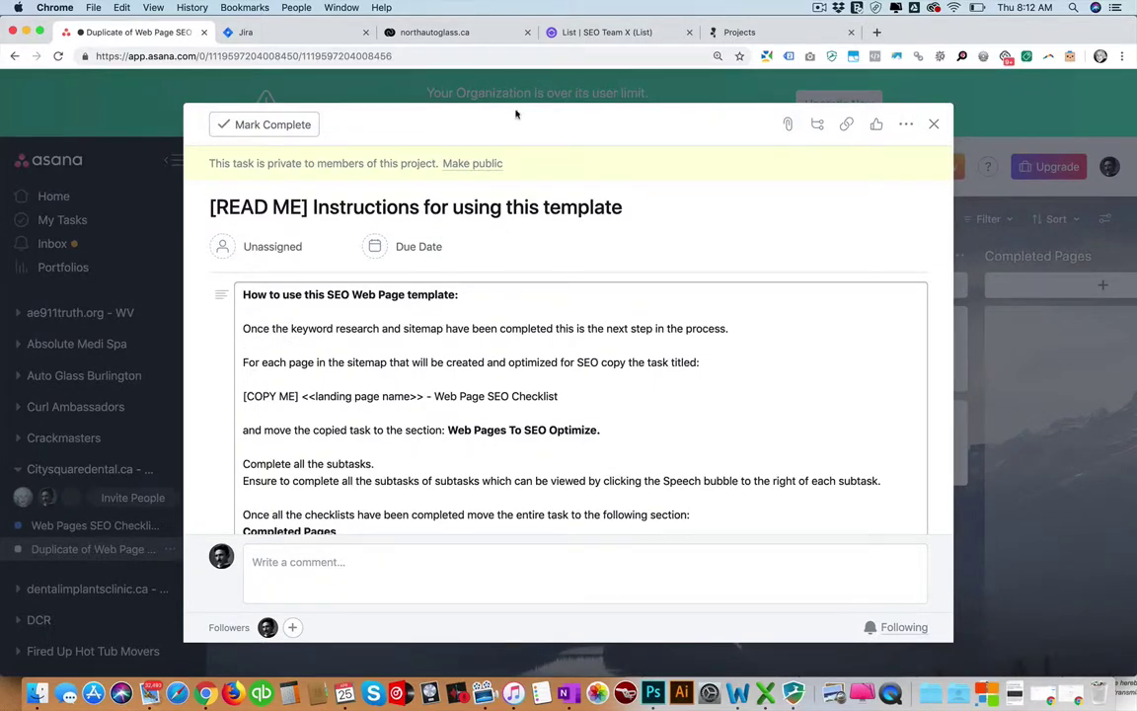
click(602, 32)
click(222, 56)
key(cmd+c)
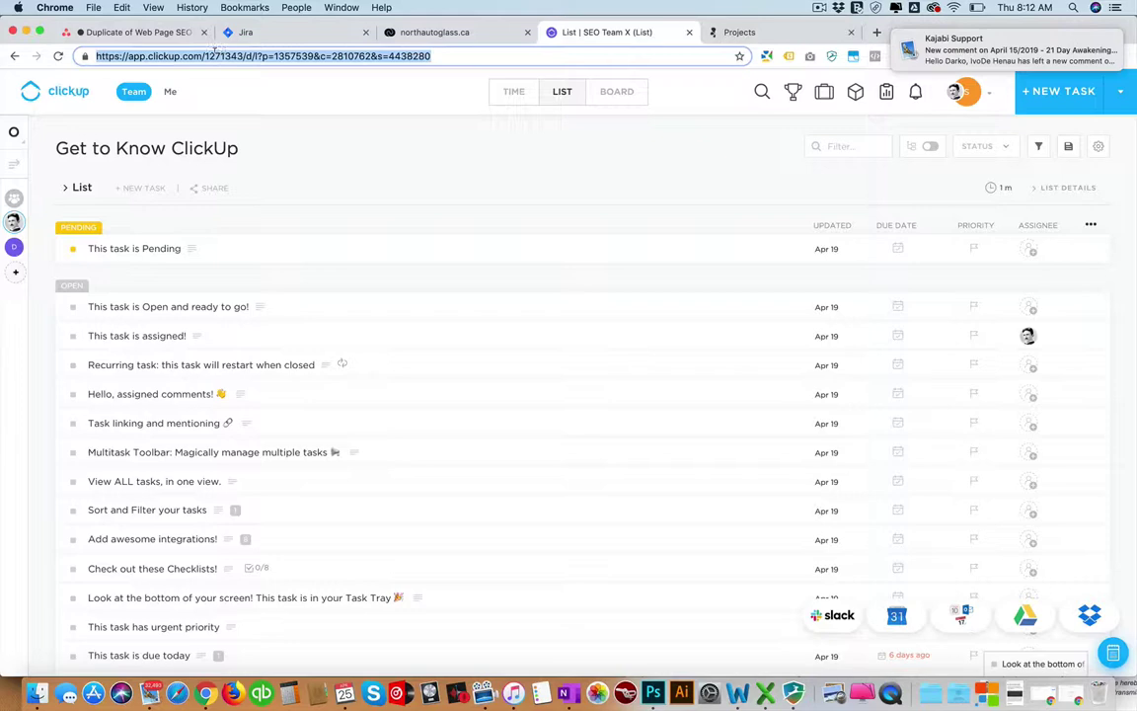
click(150, 33)
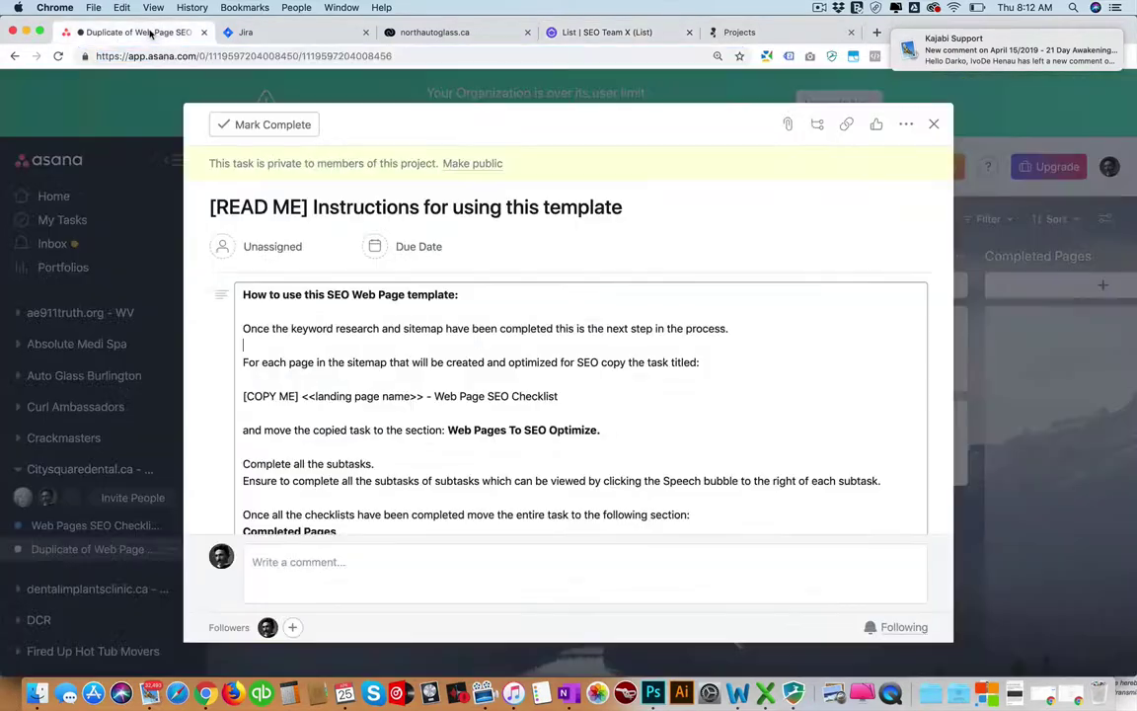
key(cmd+v)
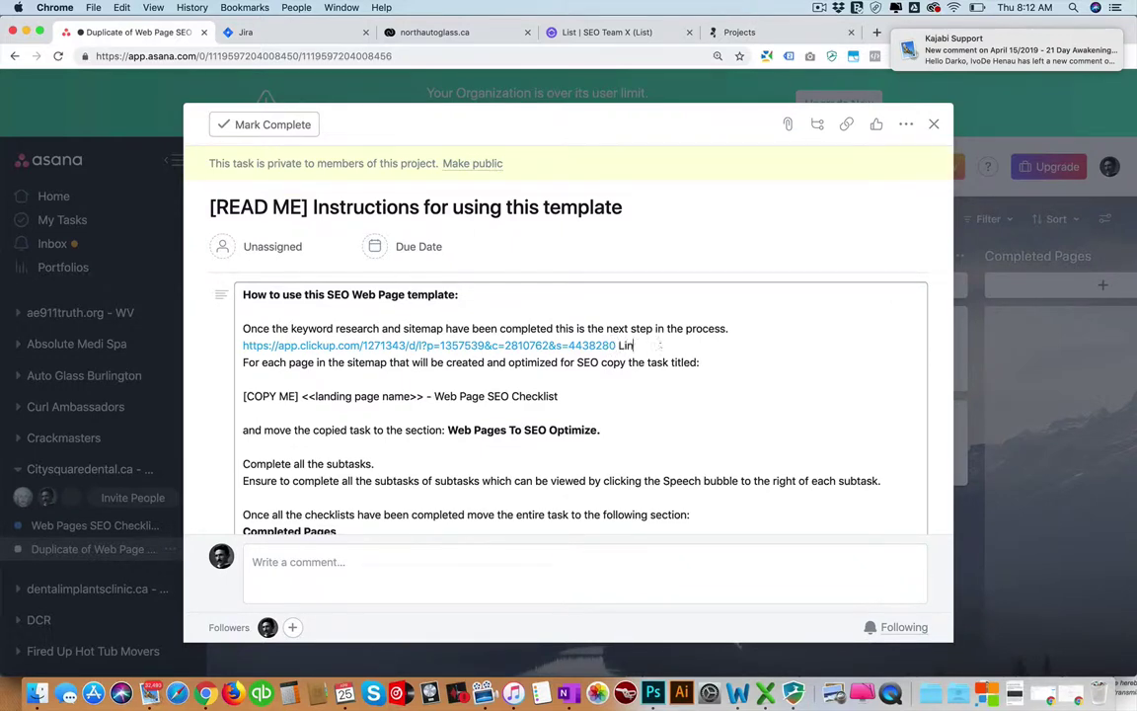
Delete the pasted ClickUp link line and close the task back to the board.
double_click(629, 346)
scroll(320, 425, down, 3)
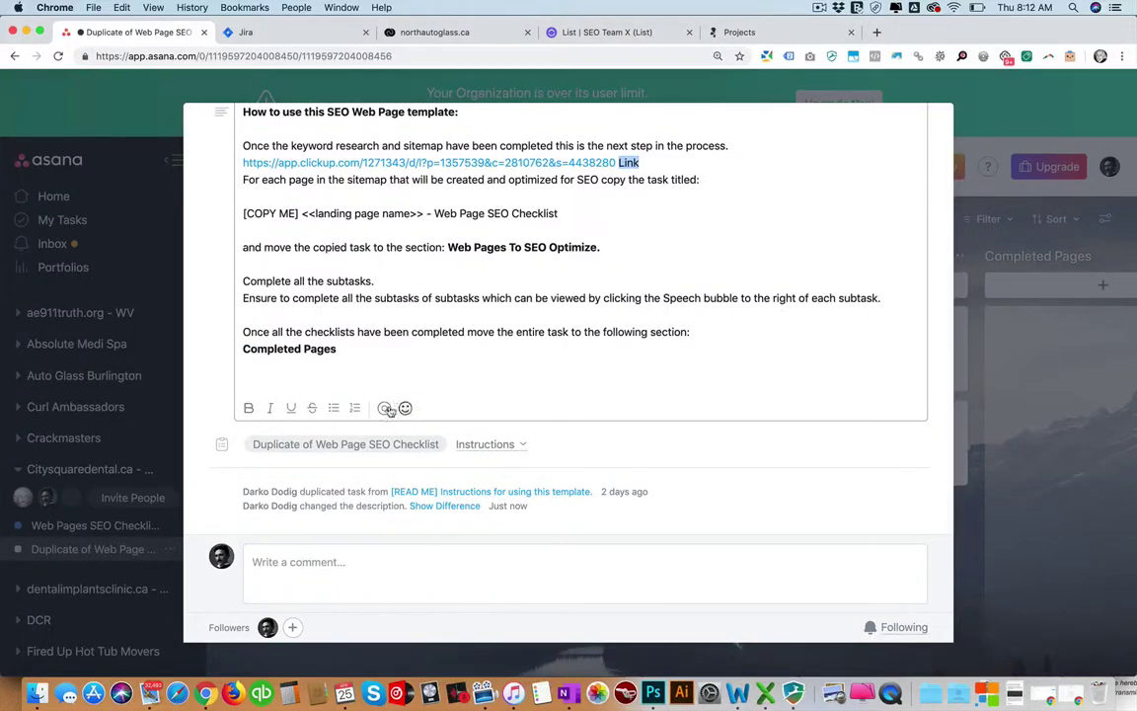
scroll(390, 410, up, 2)
click(642, 244)
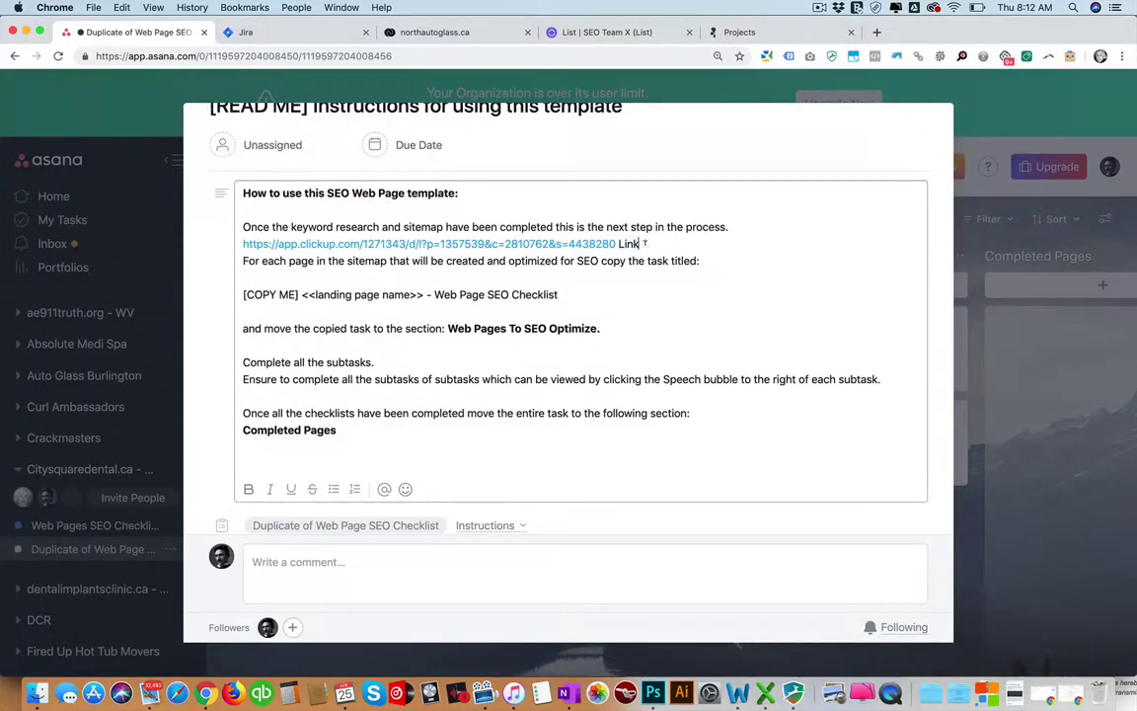
drag(644, 243, 254, 244)
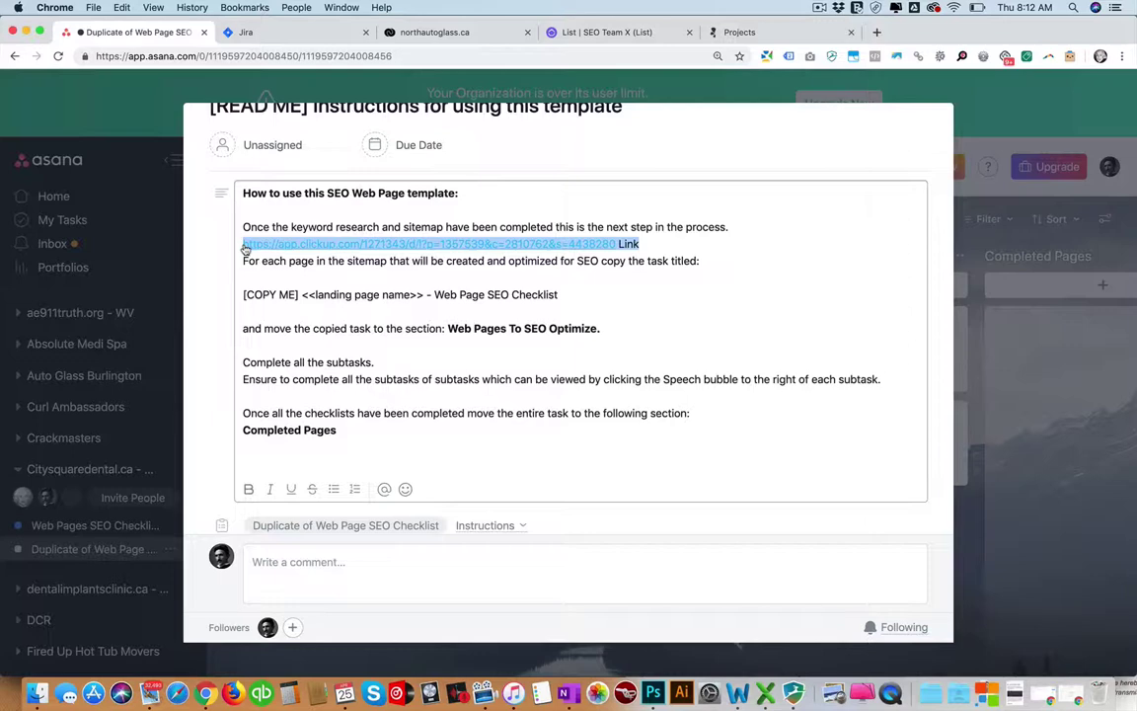
key(BackSpace)
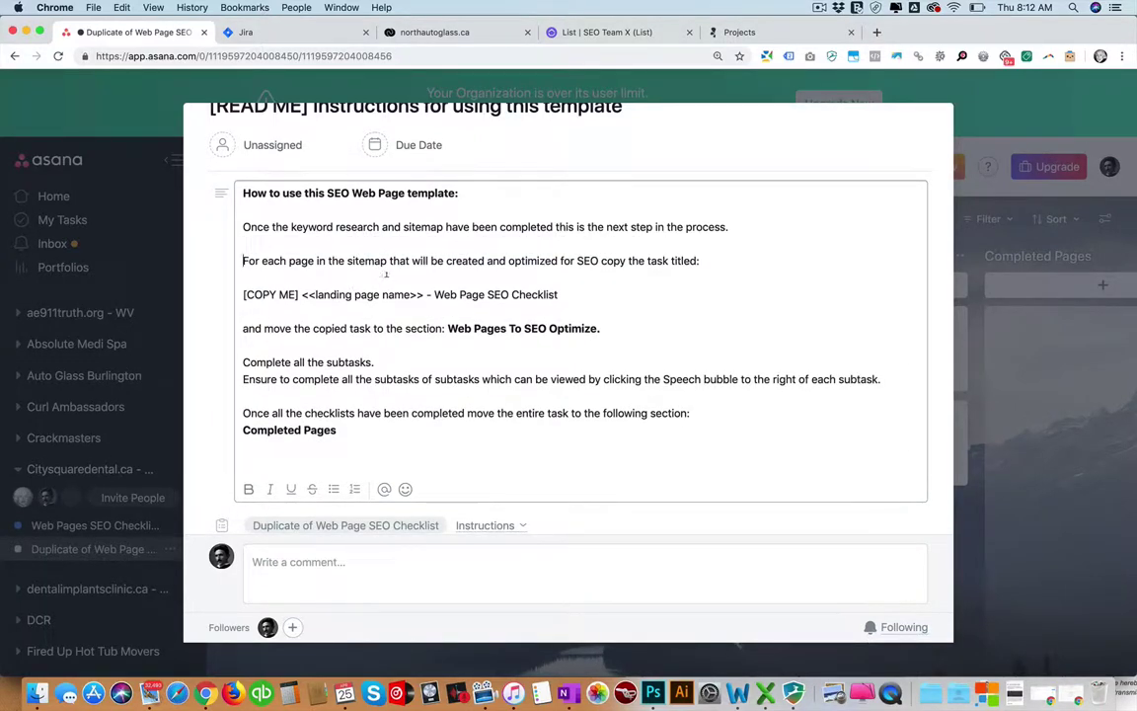
scroll(384, 274, up, 2)
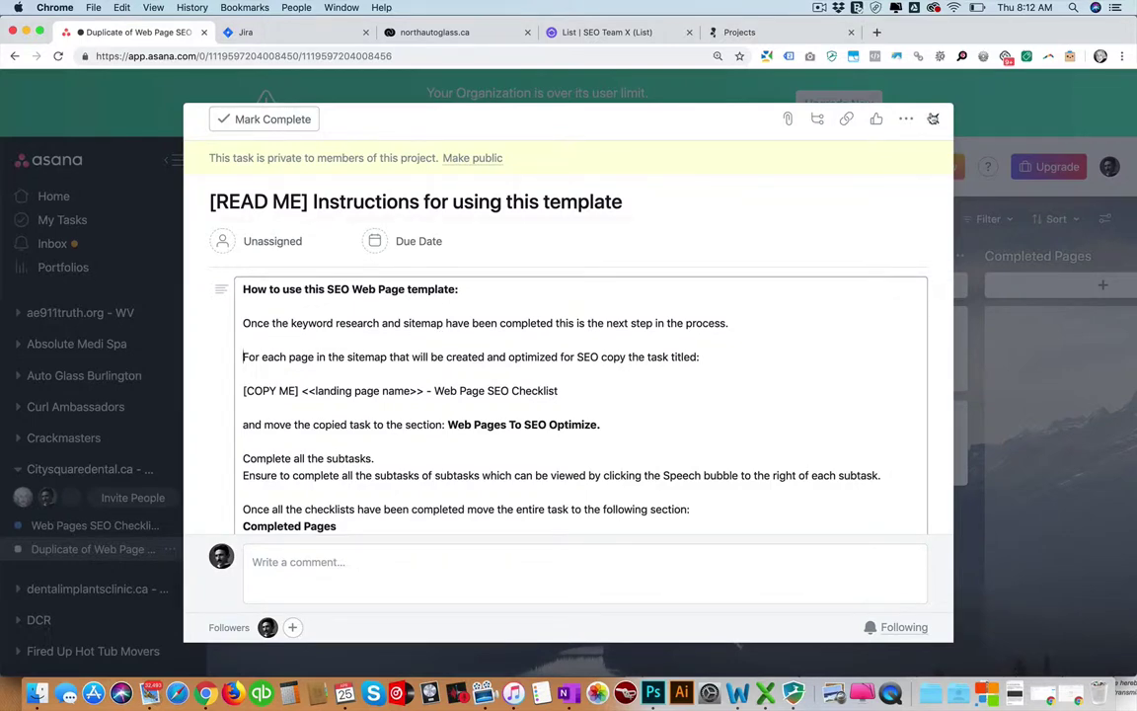
click(932, 118)
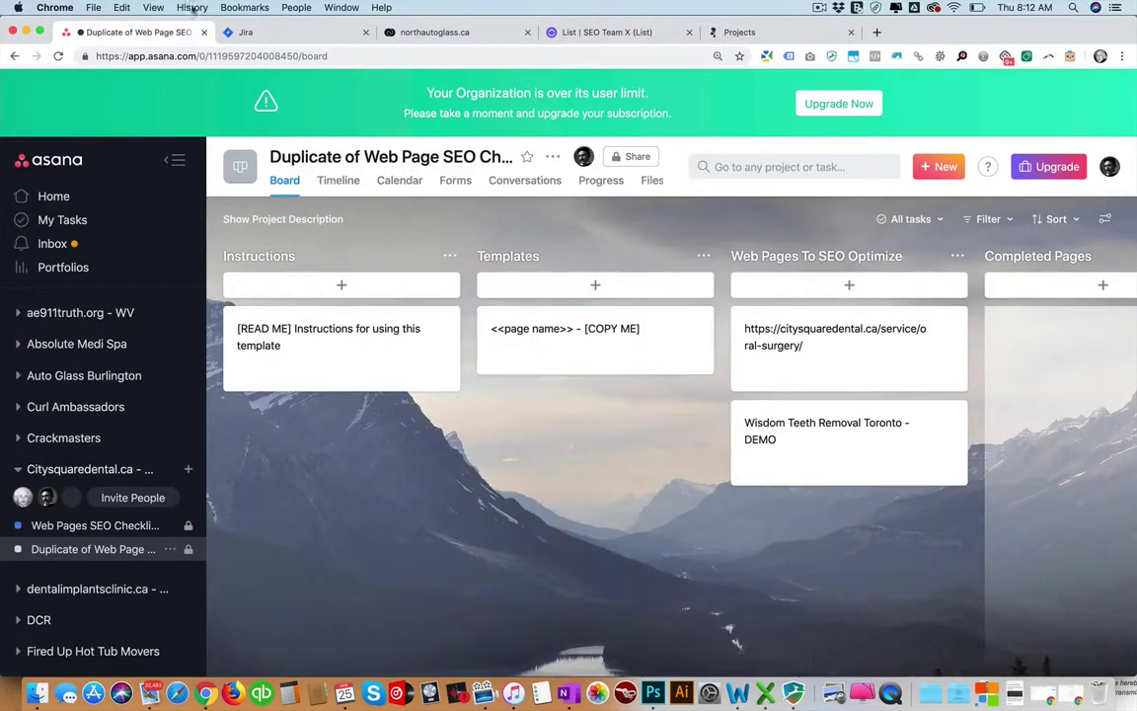
In Jira, start creating a new classic project and choose to change its template.
click(237, 32)
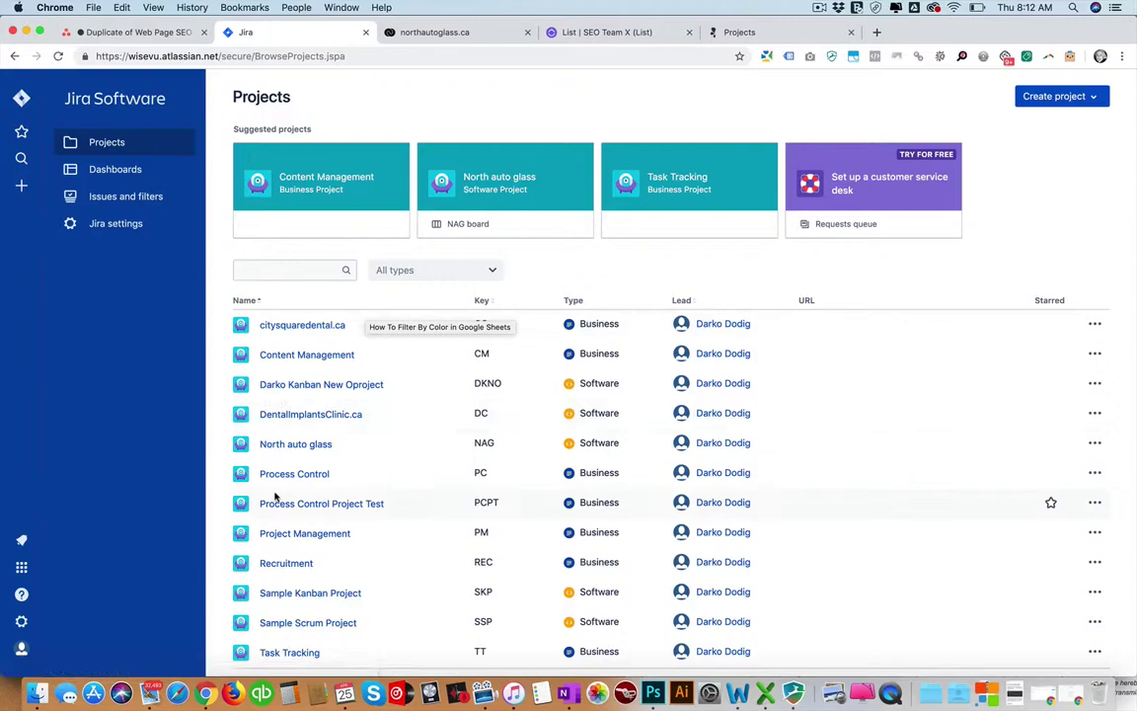
click(1090, 98)
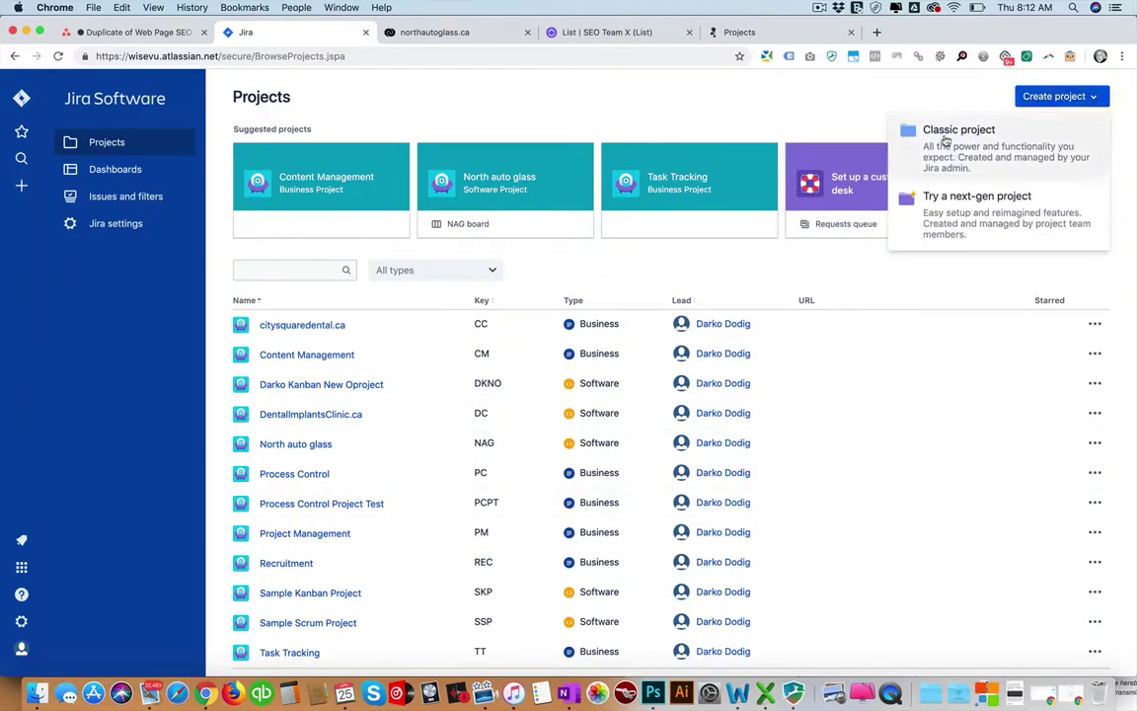
click(904, 149)
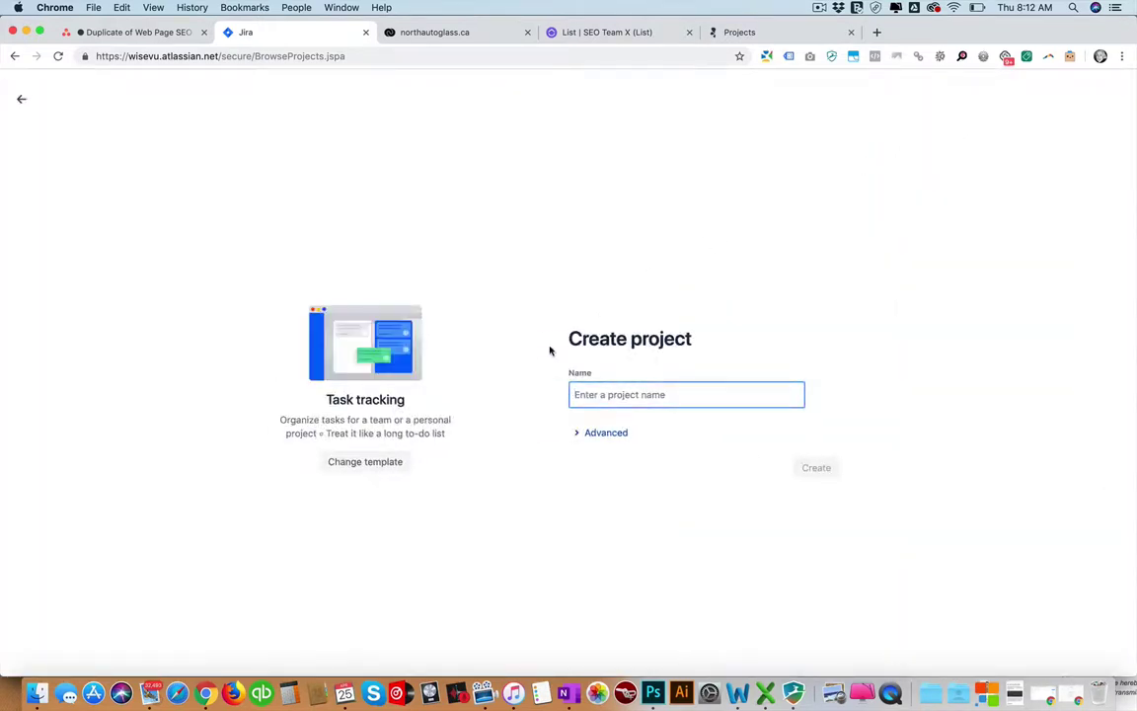
click(358, 464)
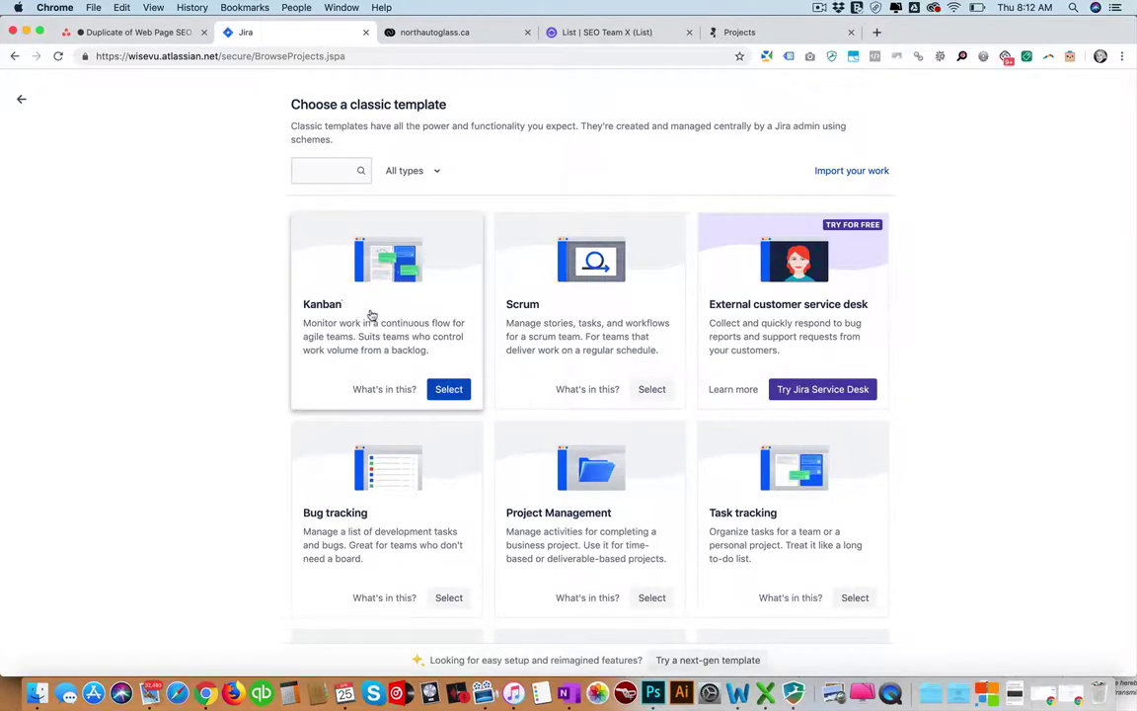
Select the Content management template, view the advanced settings, and move on to the project.
scroll(756, 307, down, 1)
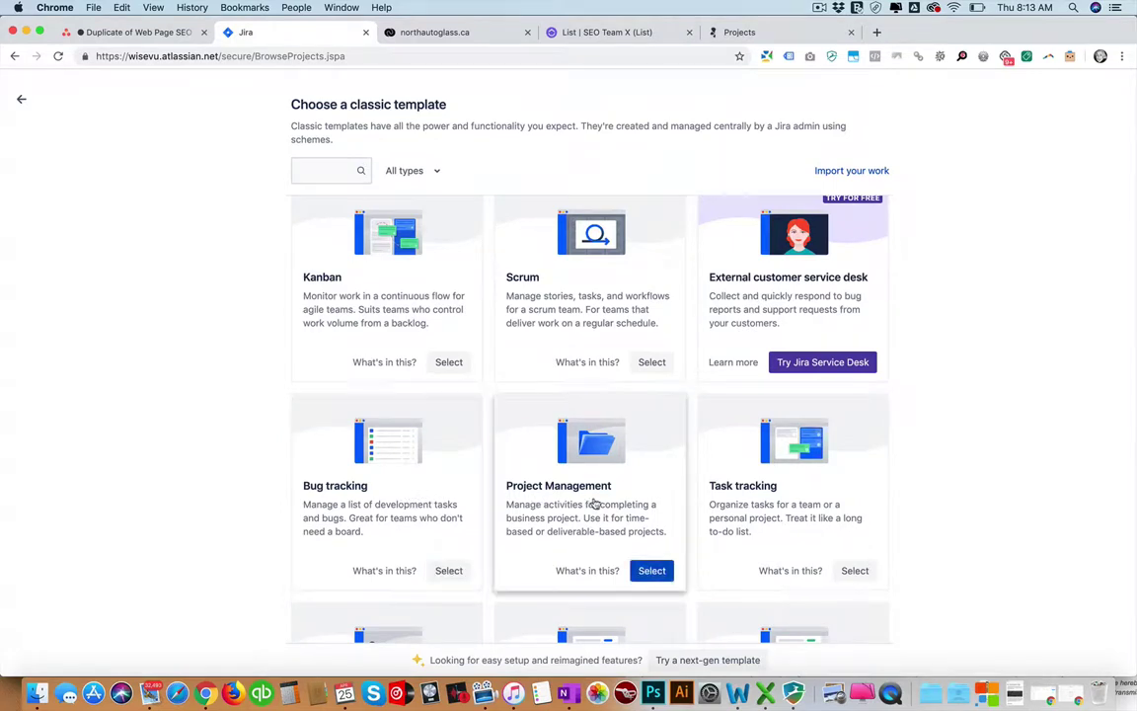
scroll(595, 503, down, 1)
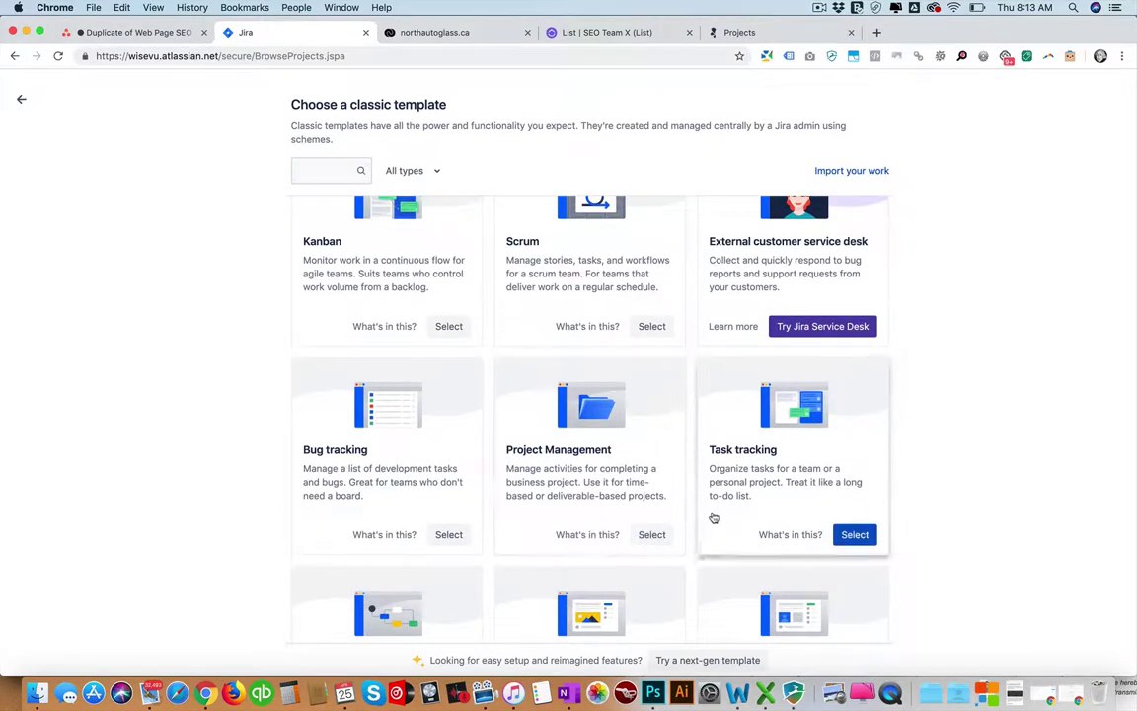
scroll(714, 517, down, 5)
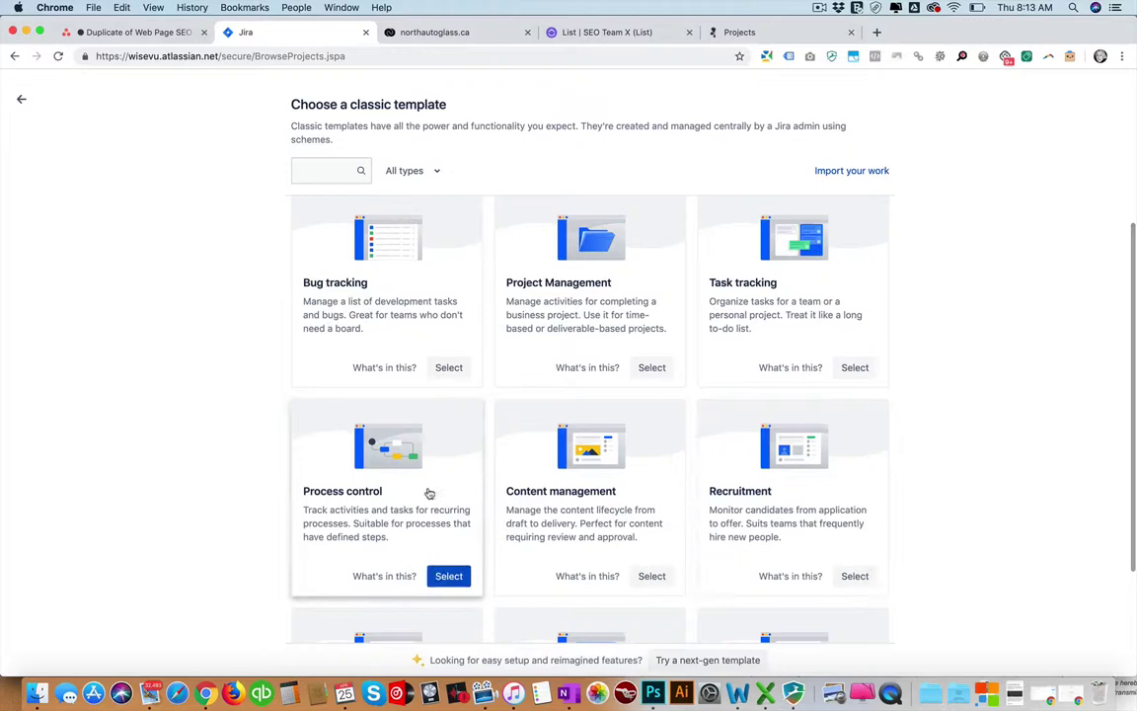
scroll(572, 508, down, 1)
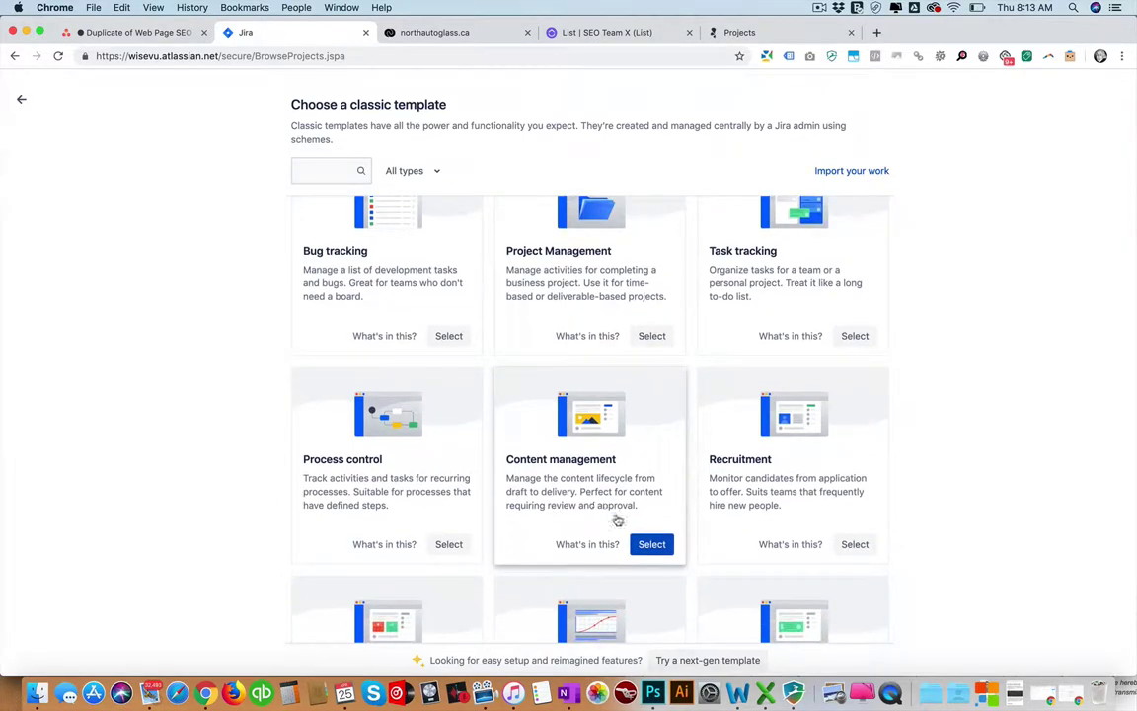
scroll(617, 520, up, 6)
scroll(507, 401, down, 8)
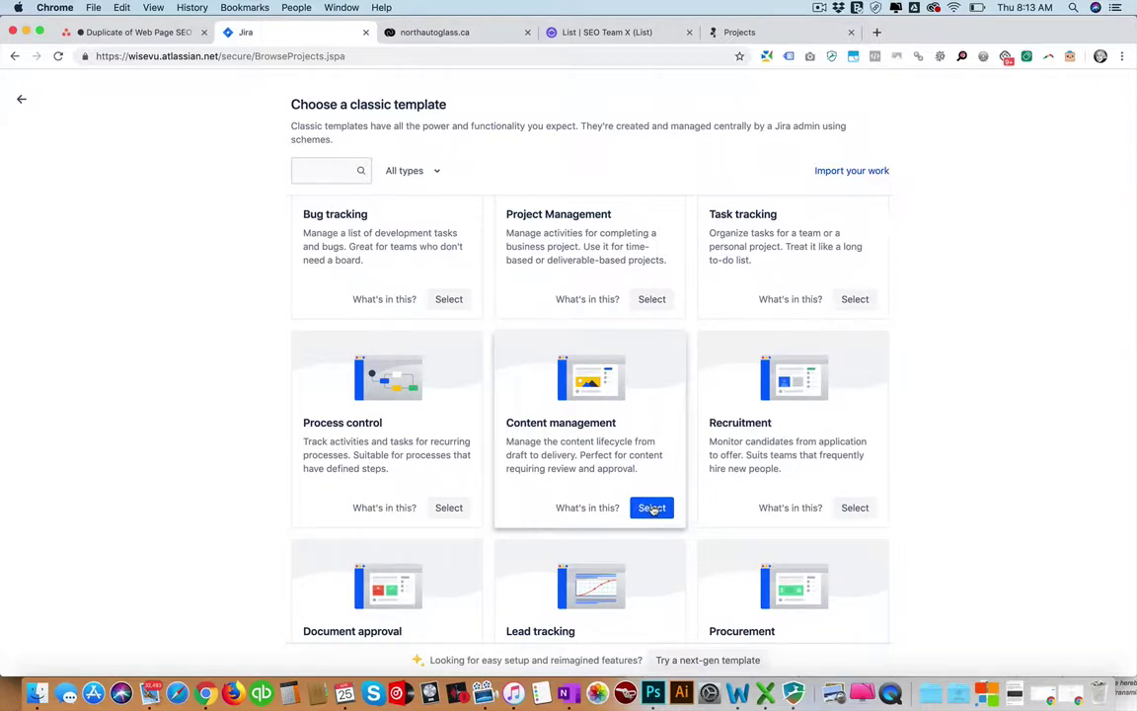
click(652, 507)
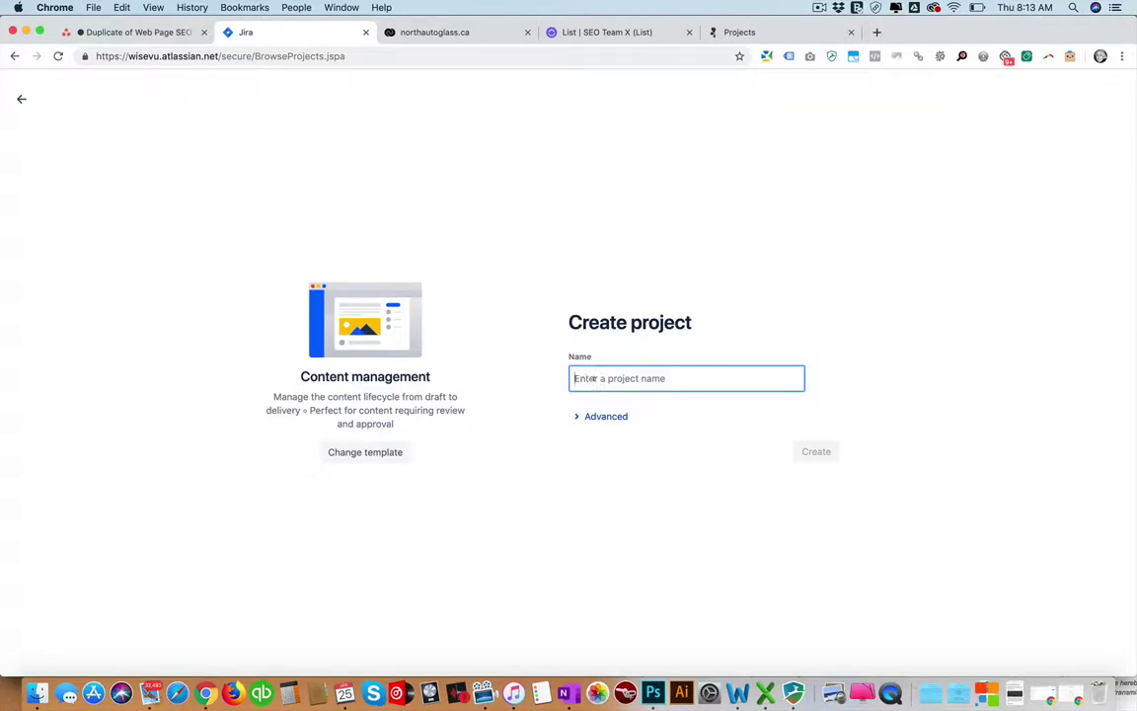
click(603, 416)
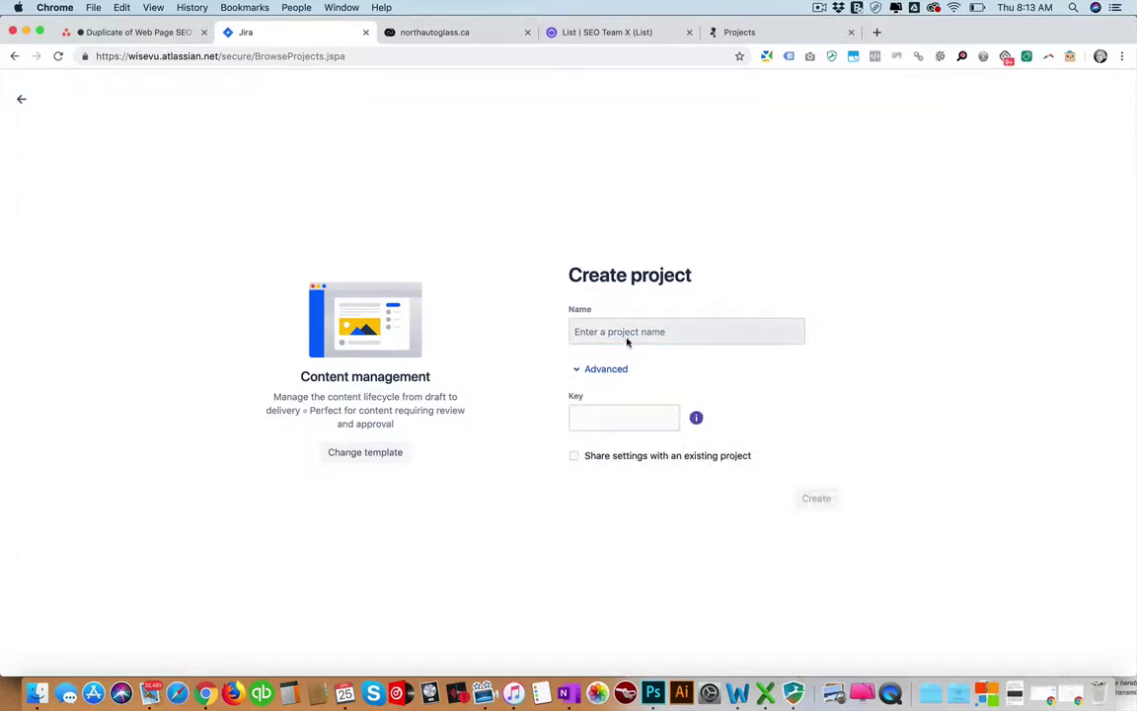
click(21, 100)
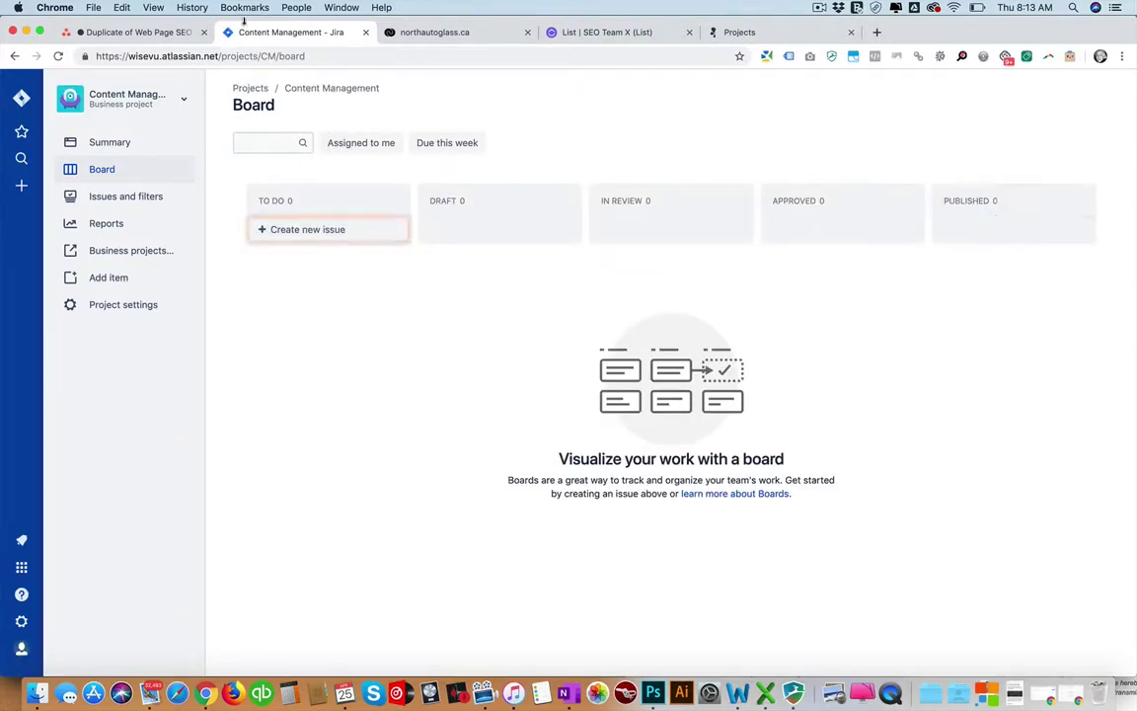
click(158, 31)
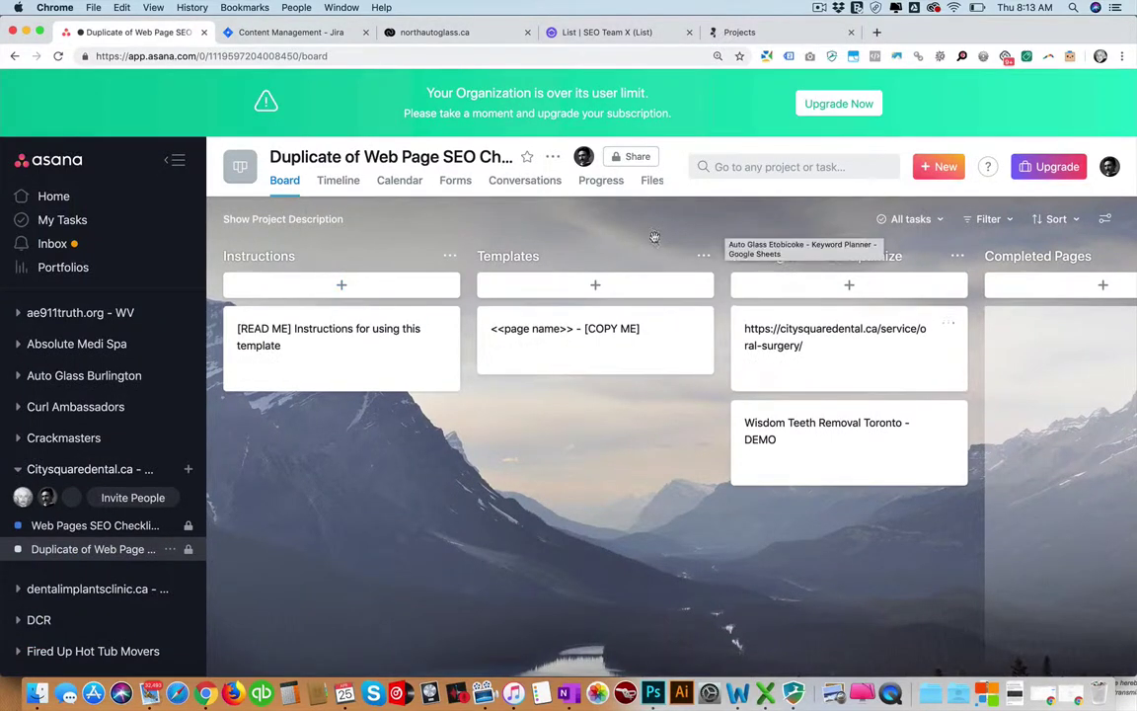
click(274, 255)
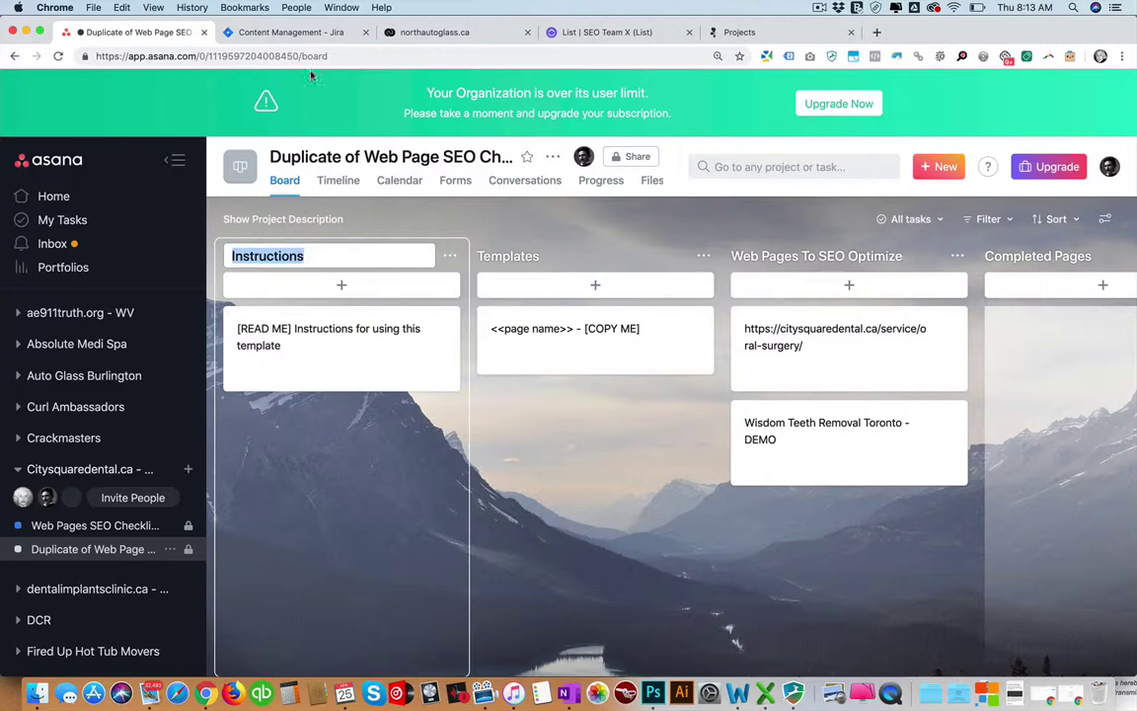
click(292, 32)
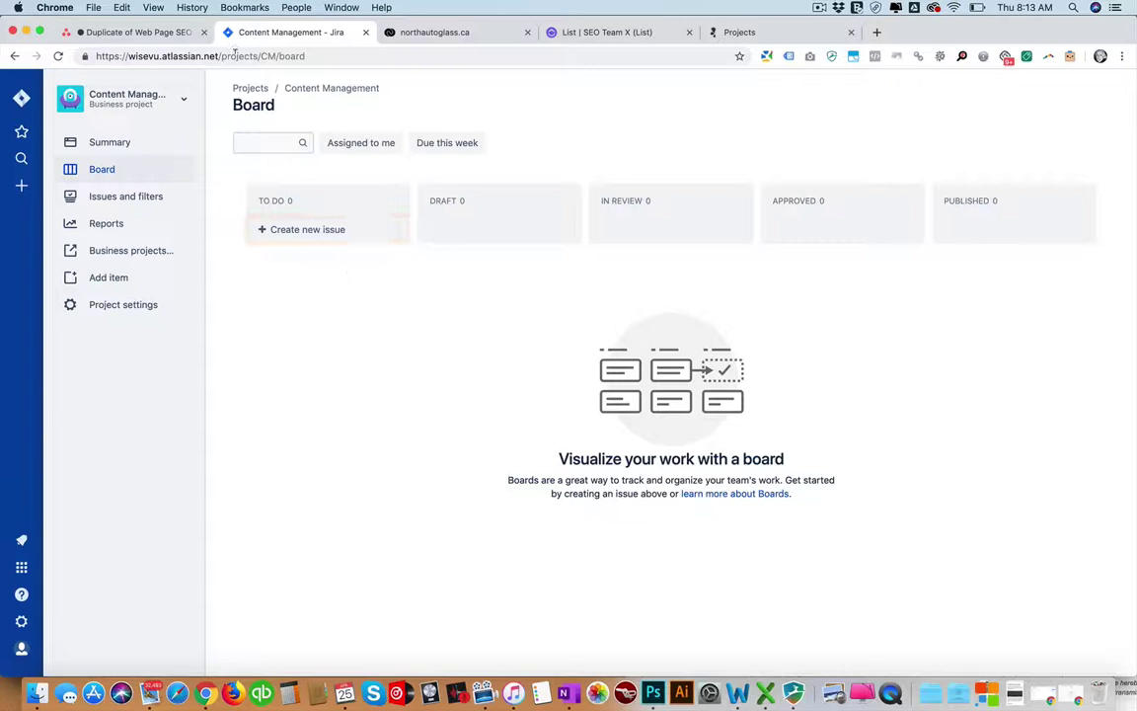
click(138, 34)
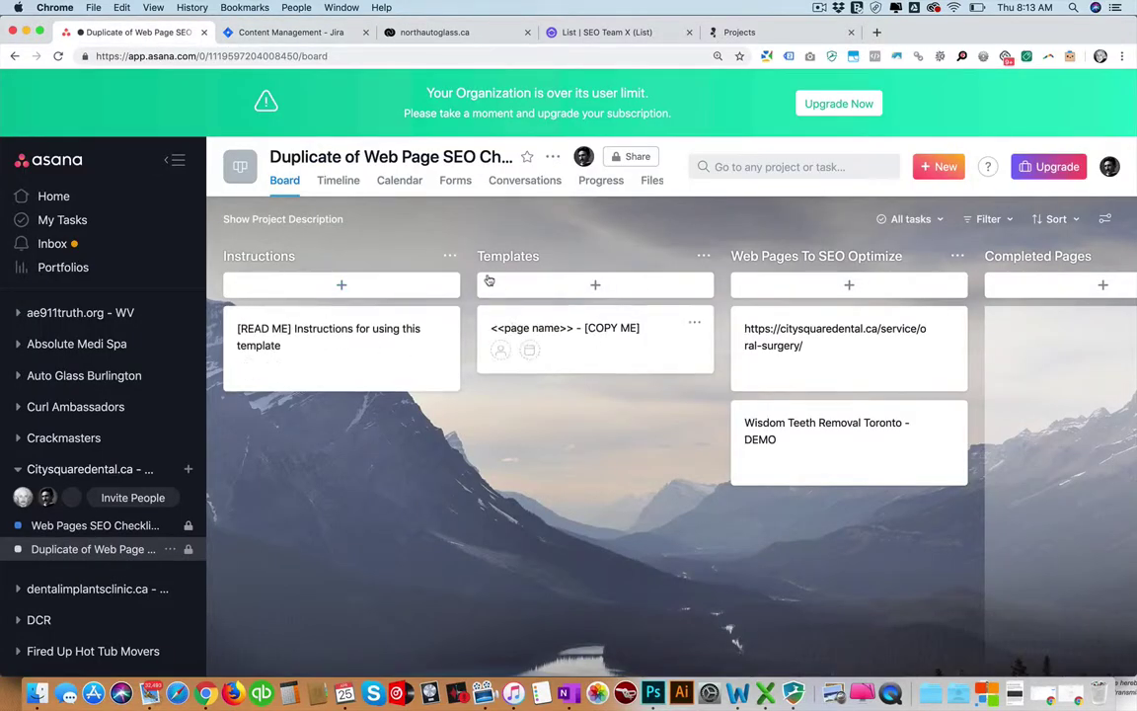
click(343, 285)
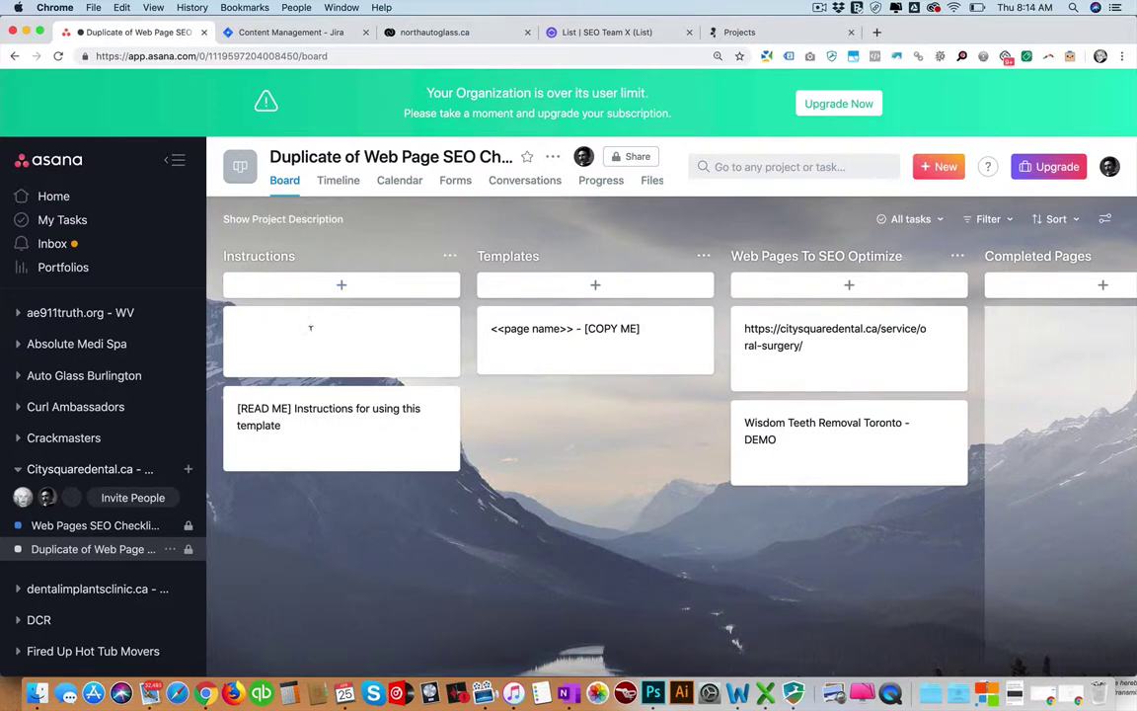
click(274, 33)
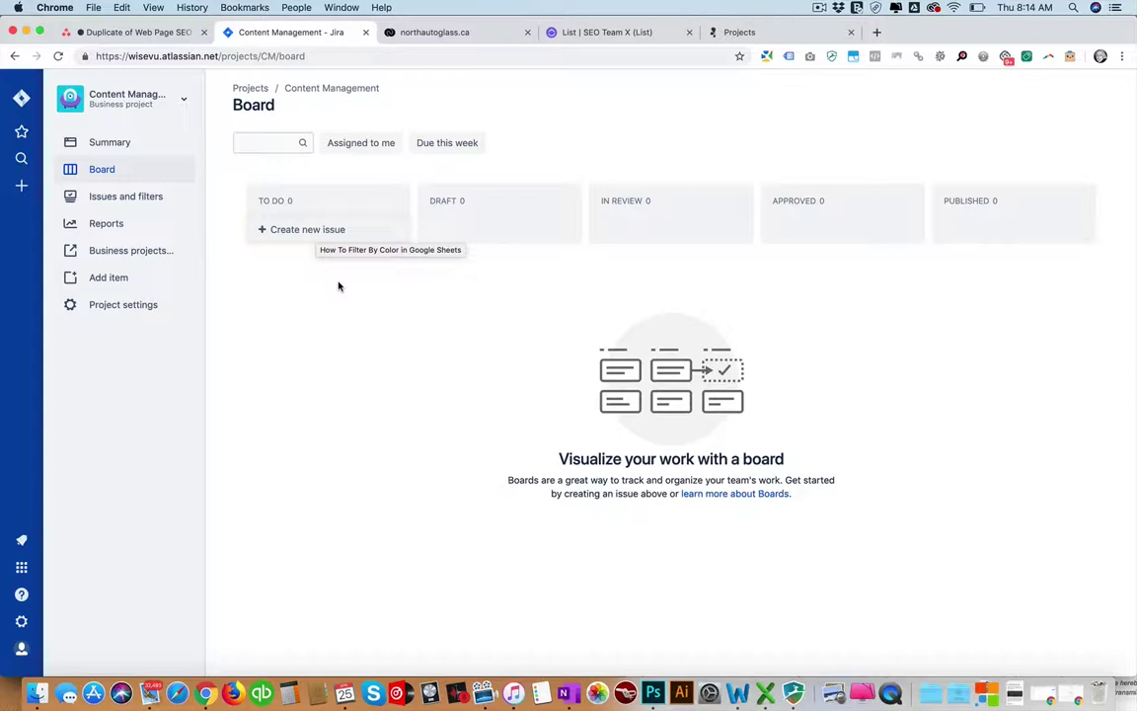
Create a To Do issue named Task and open its details.
click(322, 232)
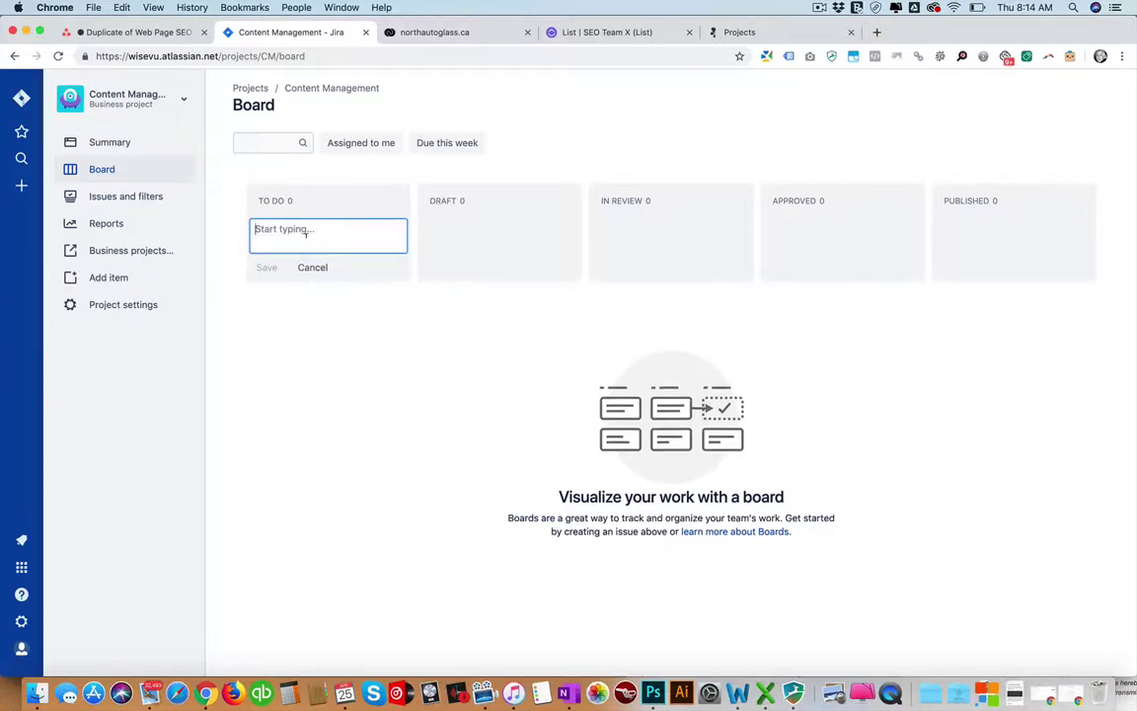
text(Tas)
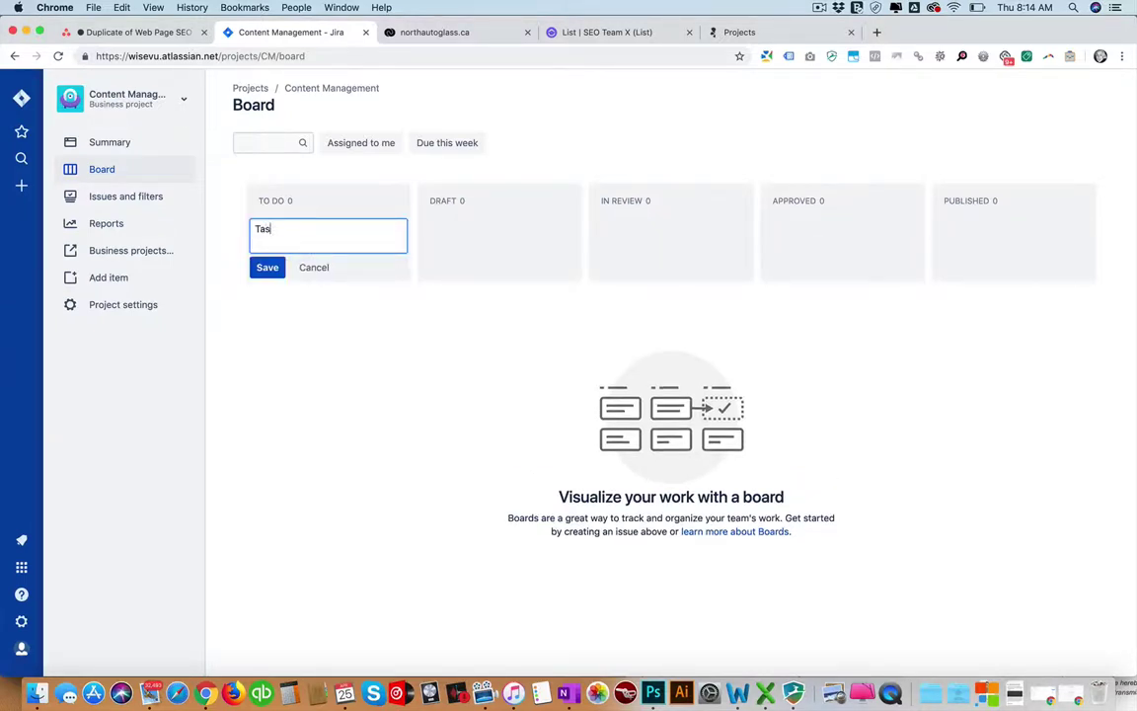
text(k)
click(275, 265)
click(321, 248)
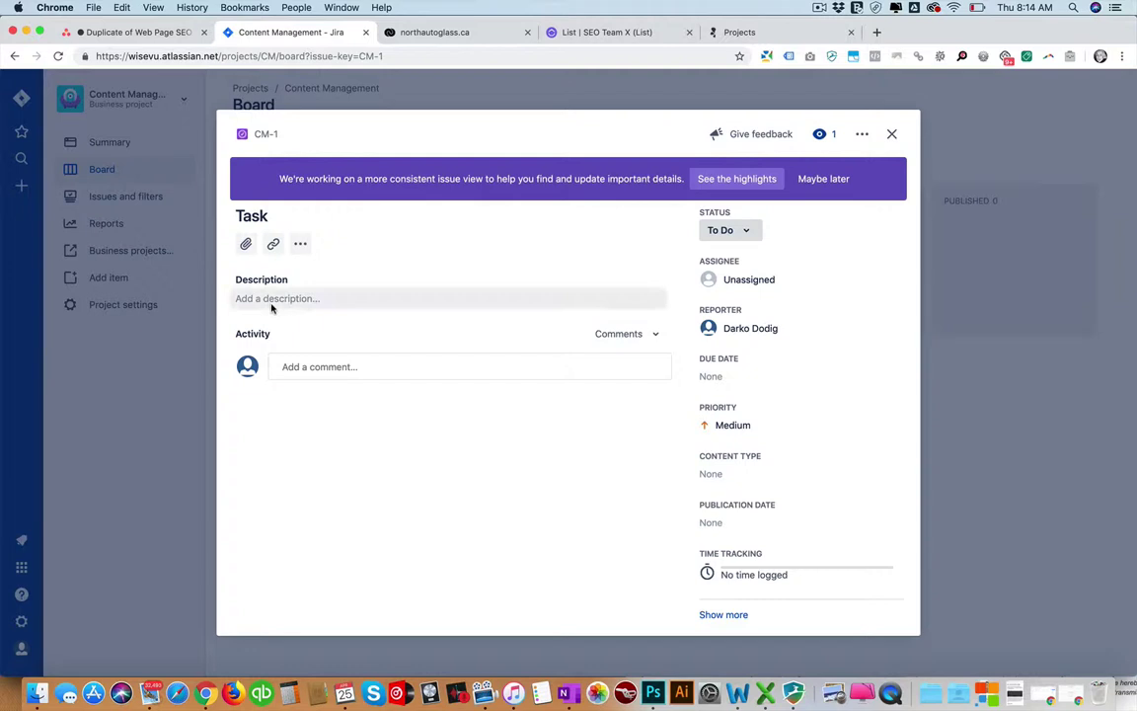
Write 'Head' as Heading 1 and 'Heading' as Heading 2 in the description, then return to Asana.
click(272, 301)
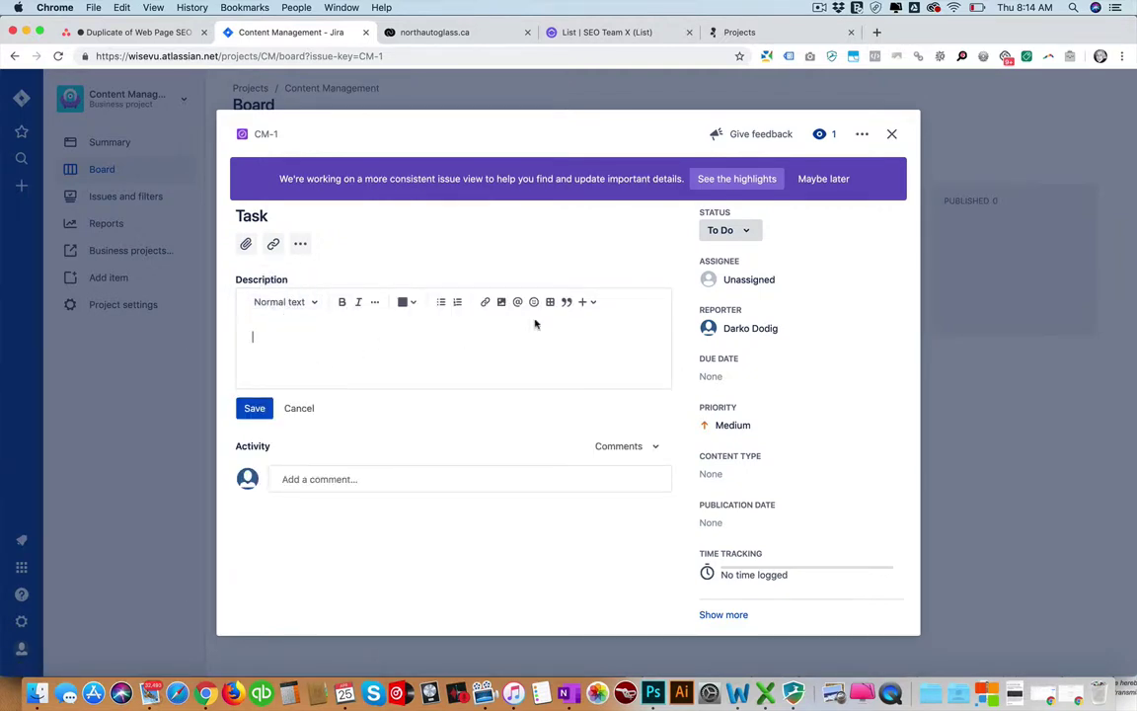
click(374, 303)
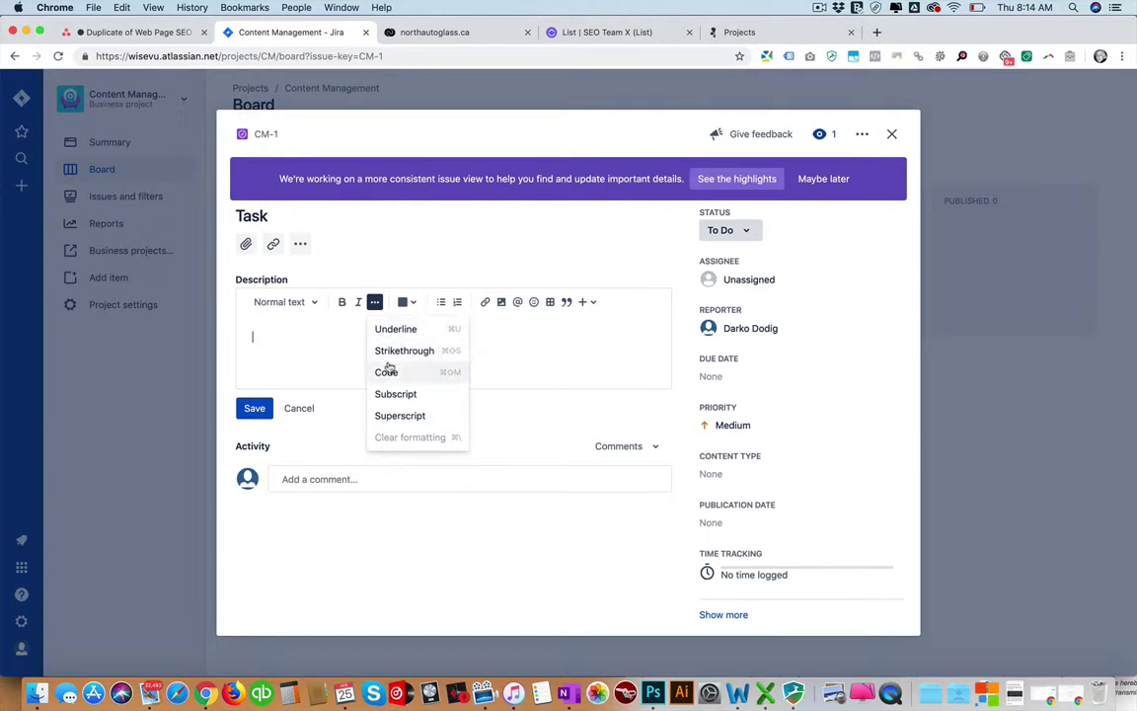
click(278, 338)
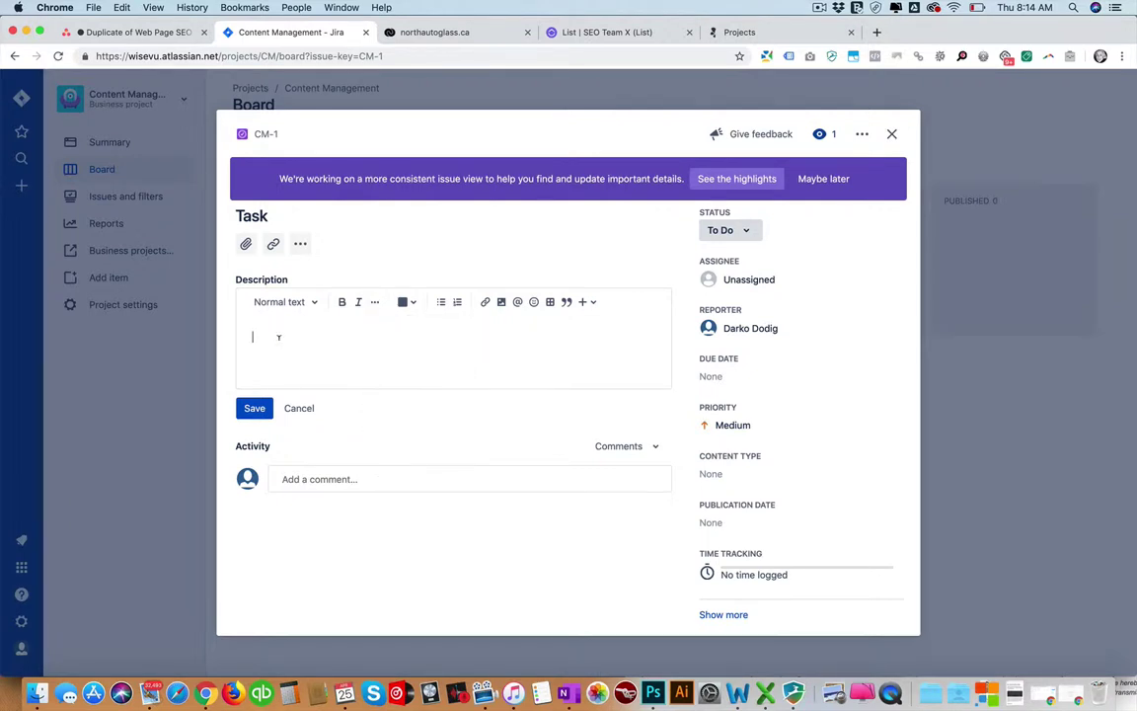
text(Heading)
click(279, 302)
click(287, 355)
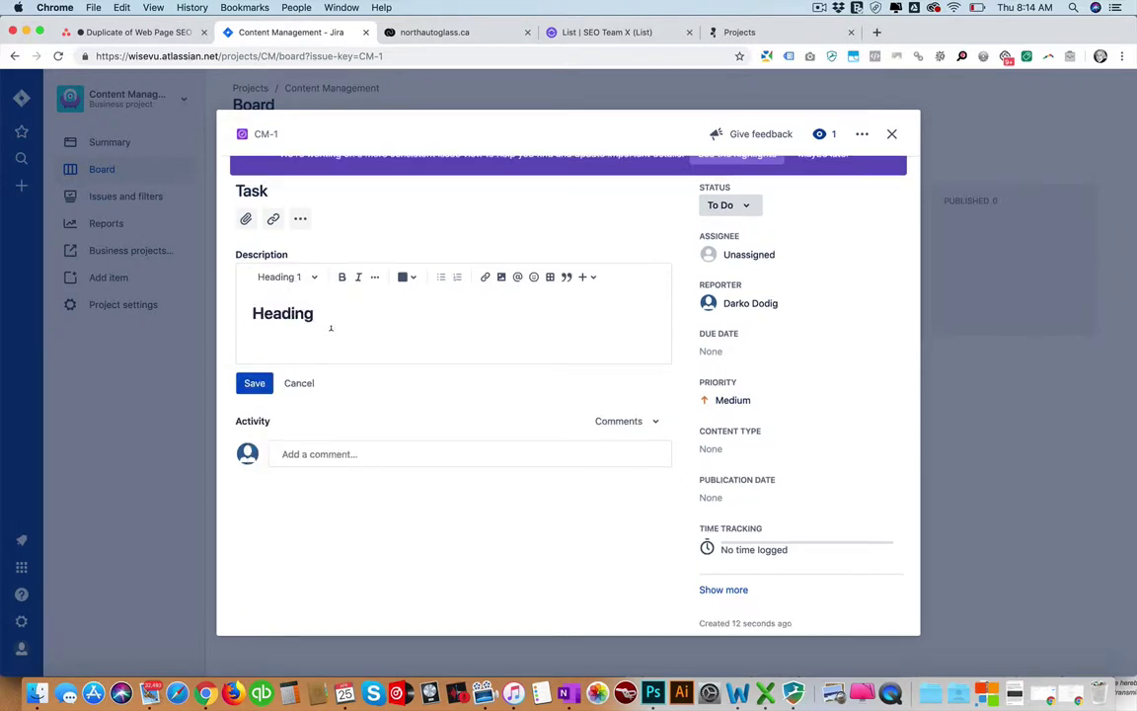
key(Return)
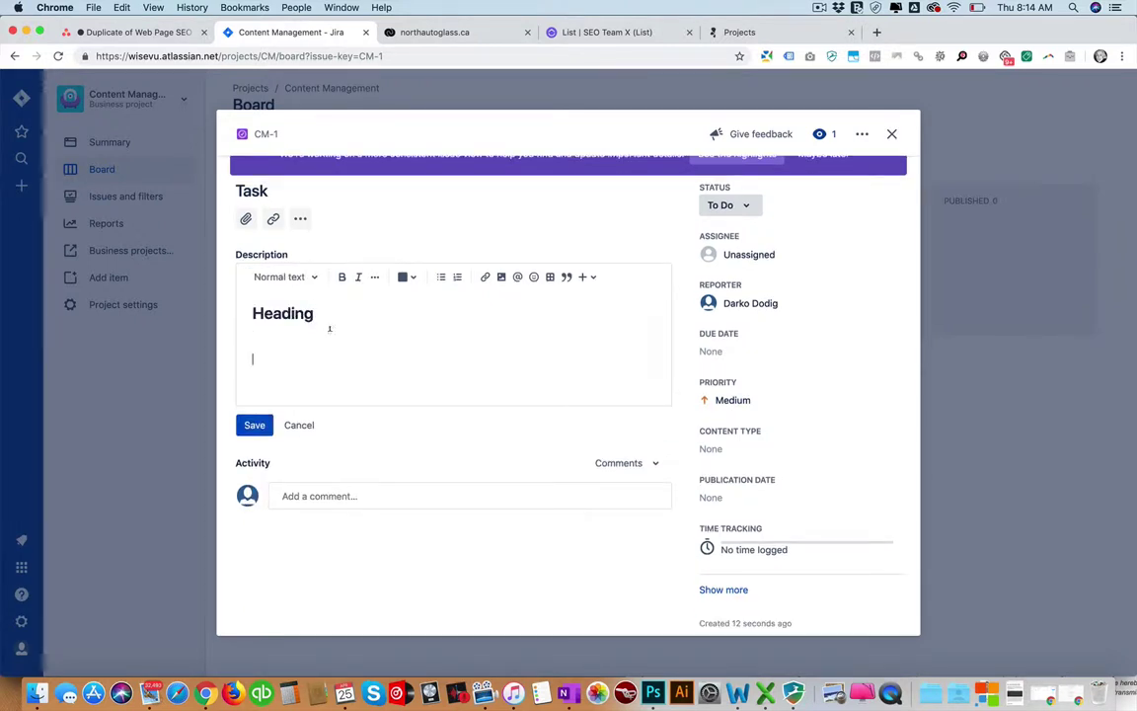
text(Heading)
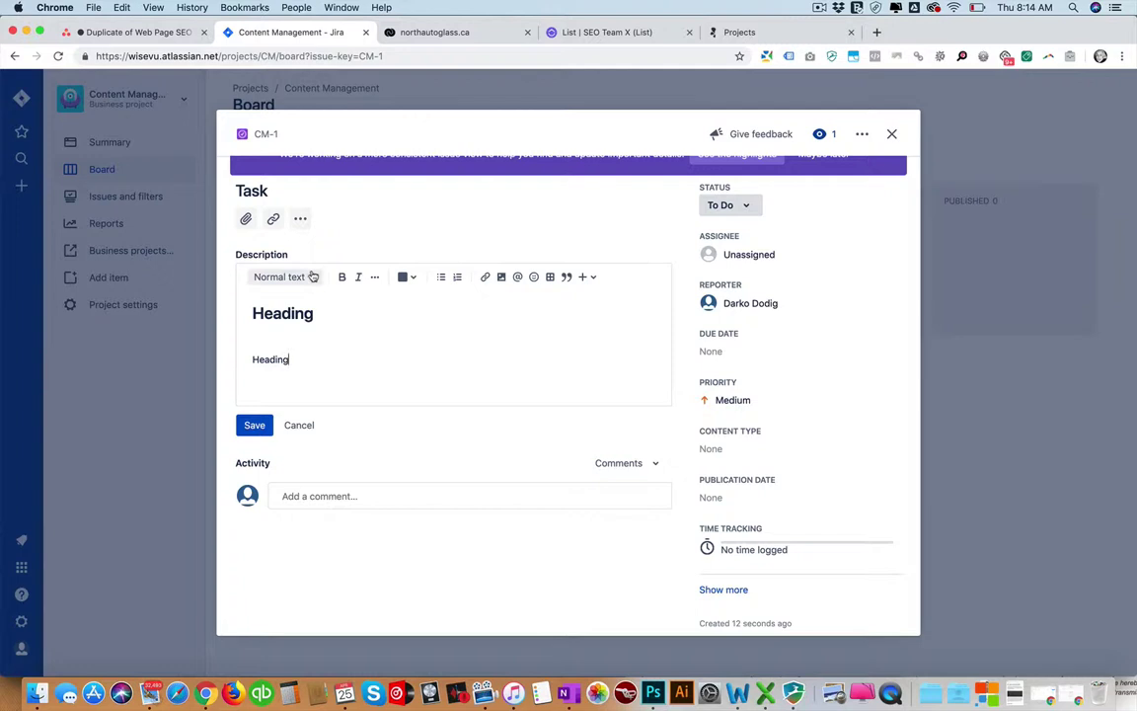
click(312, 277)
click(293, 363)
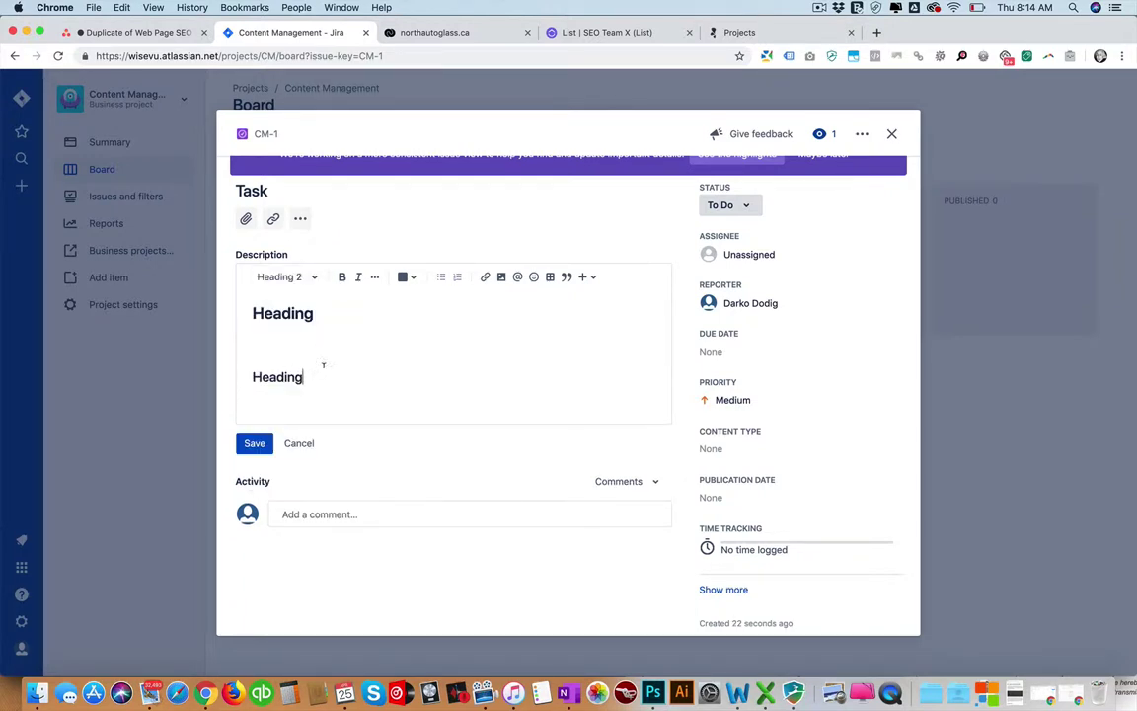
click(272, 333)
click(133, 35)
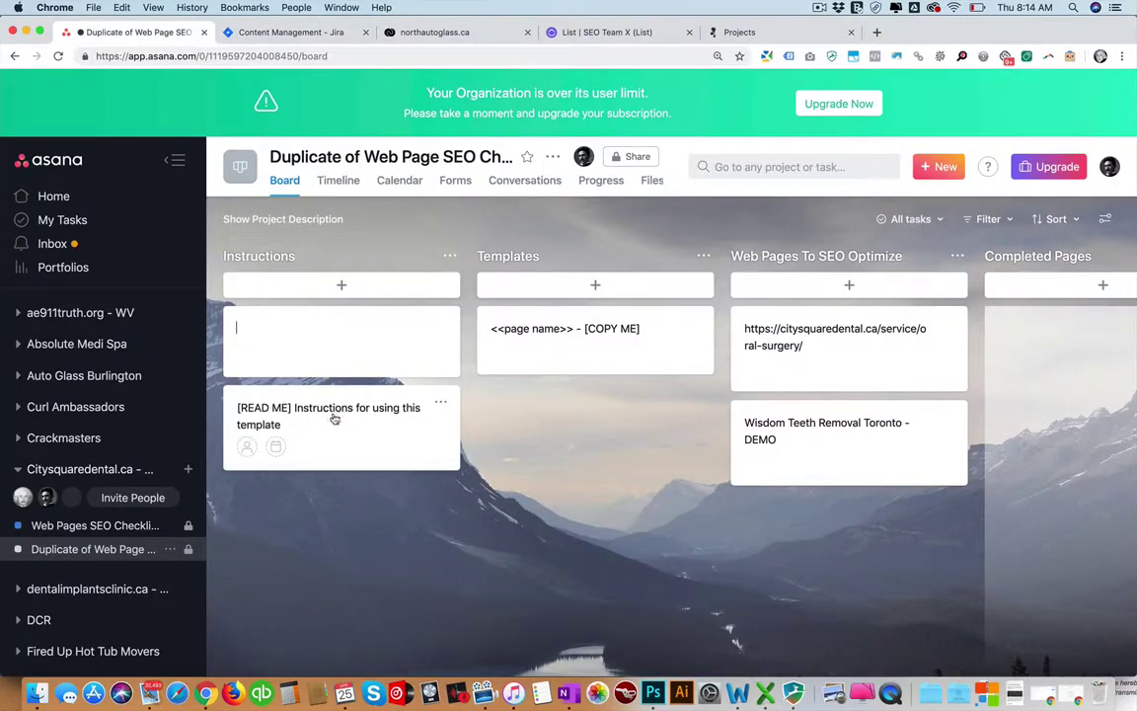
In Asana, open the [READ ME] Instructions task to look it over.
click(317, 335)
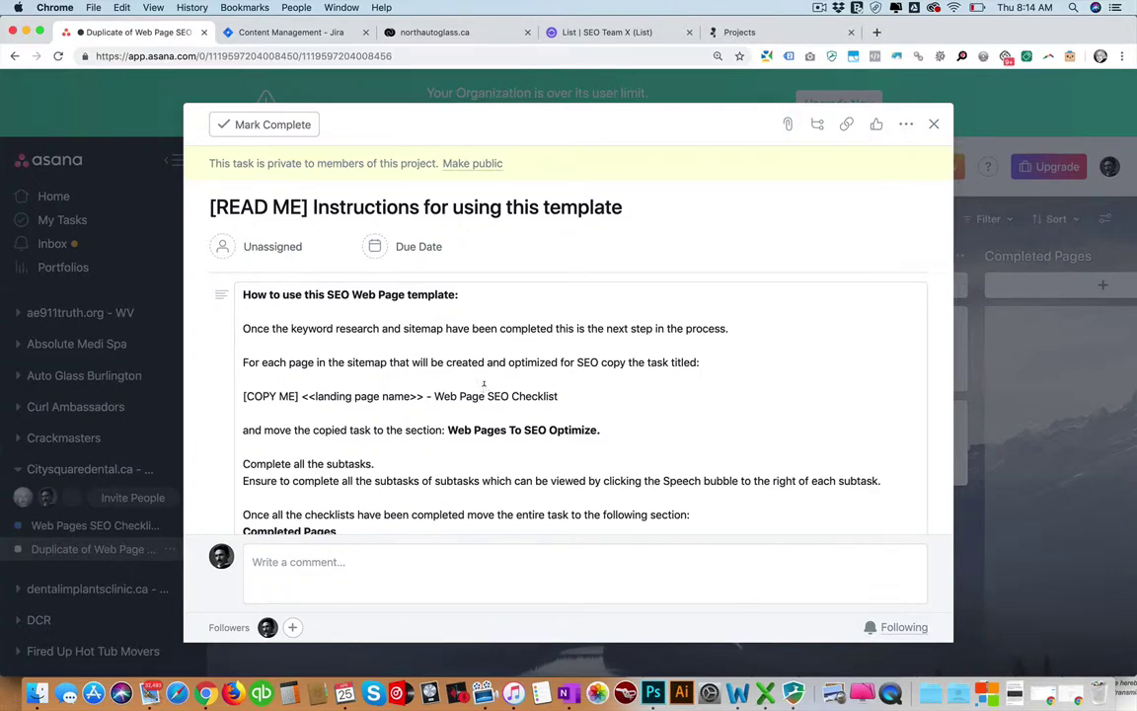
scroll(453, 385, down, 2)
scroll(453, 385, up, 2)
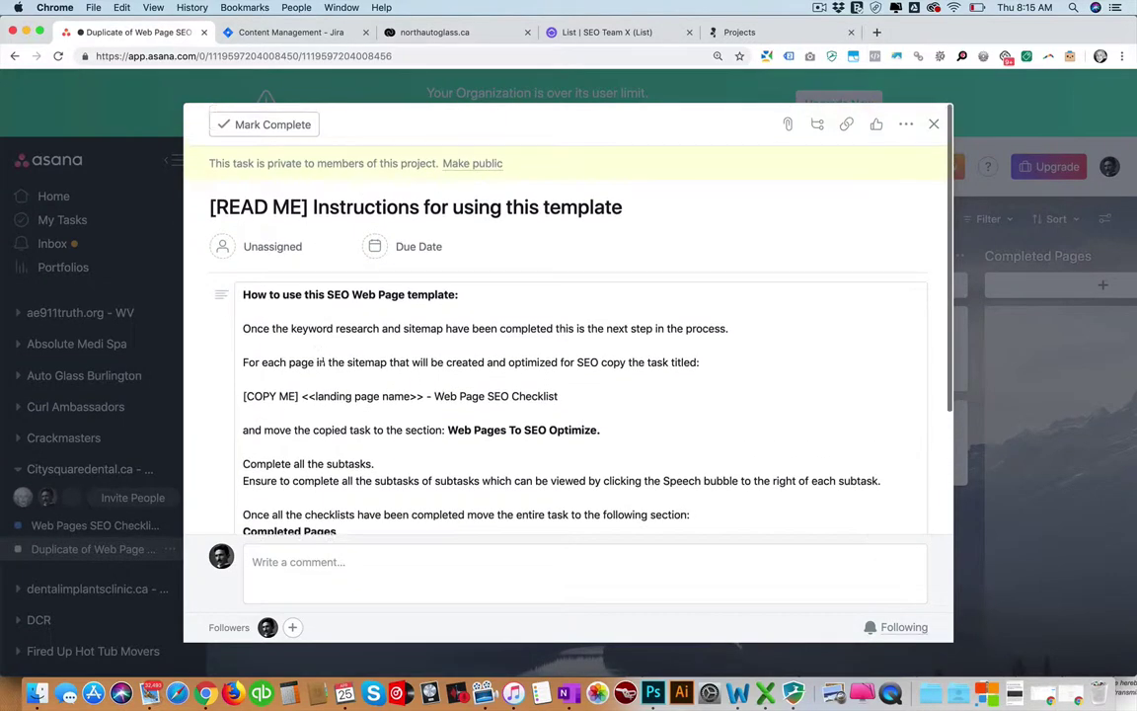
Back in Jira, insert the recent iStock upload into CM-1's description and review the image.
click(286, 32)
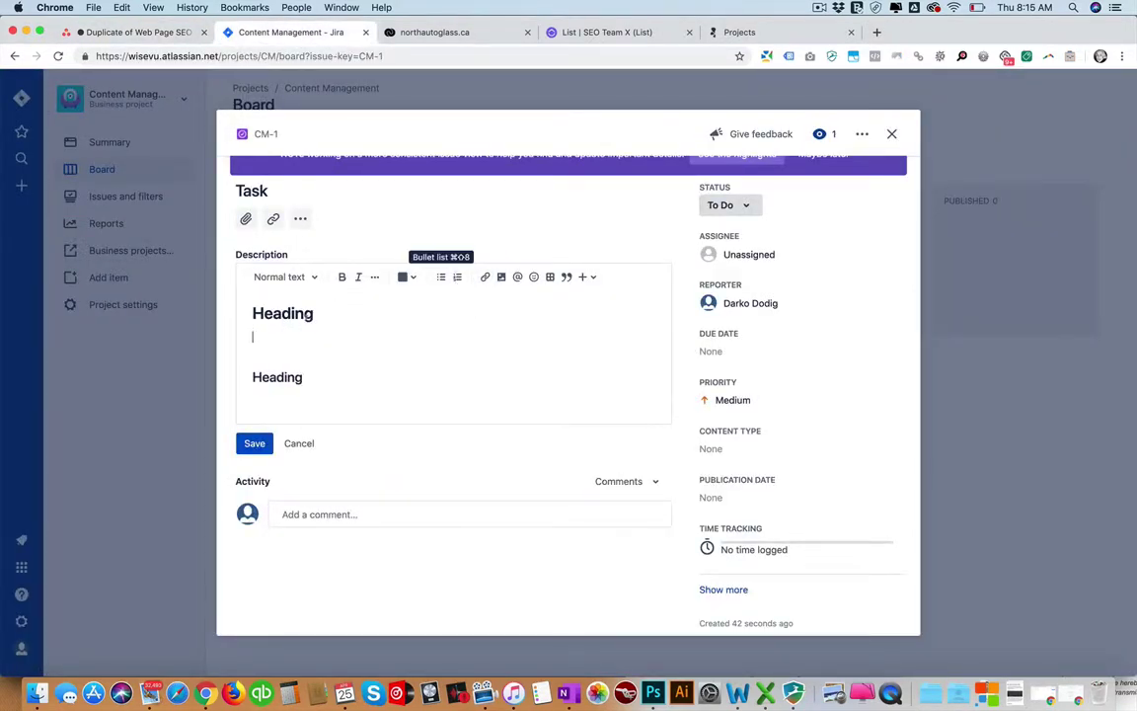
key(Up)
key(shift+End)
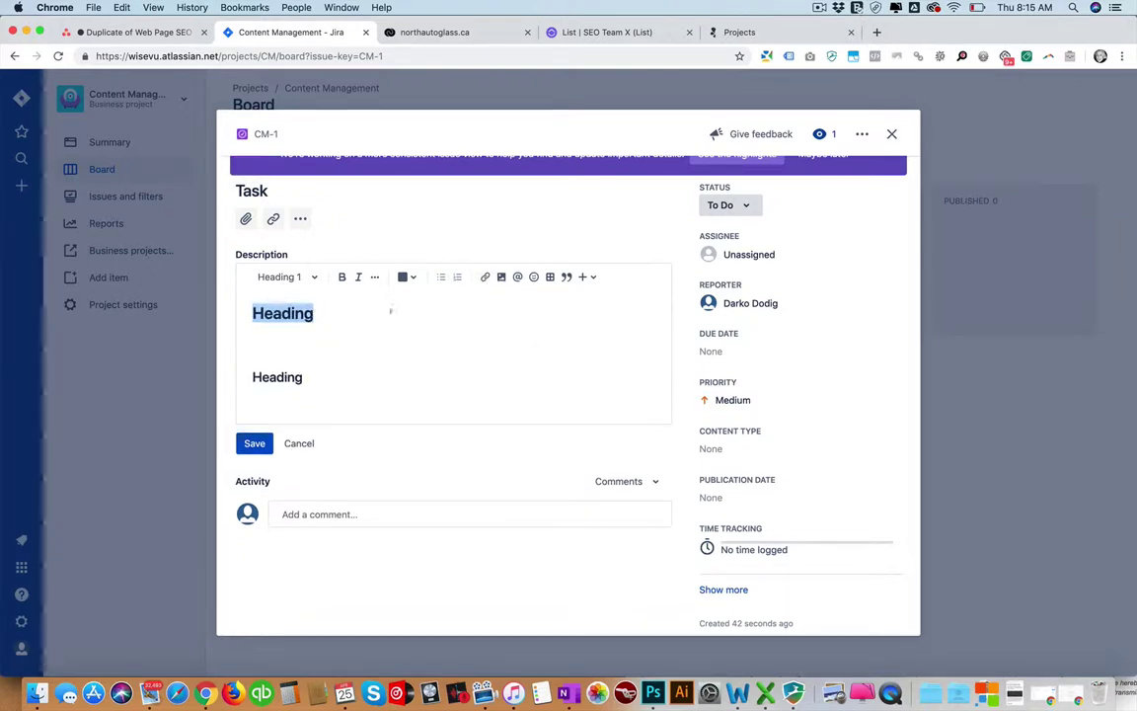
click(500, 278)
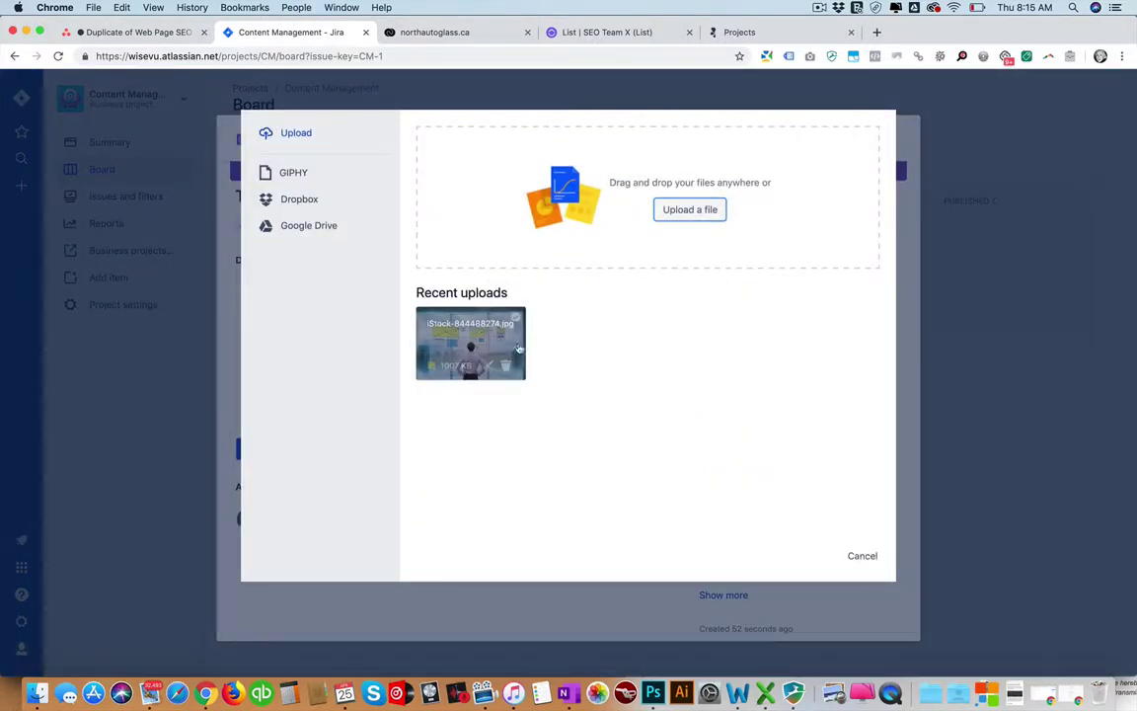
click(505, 343)
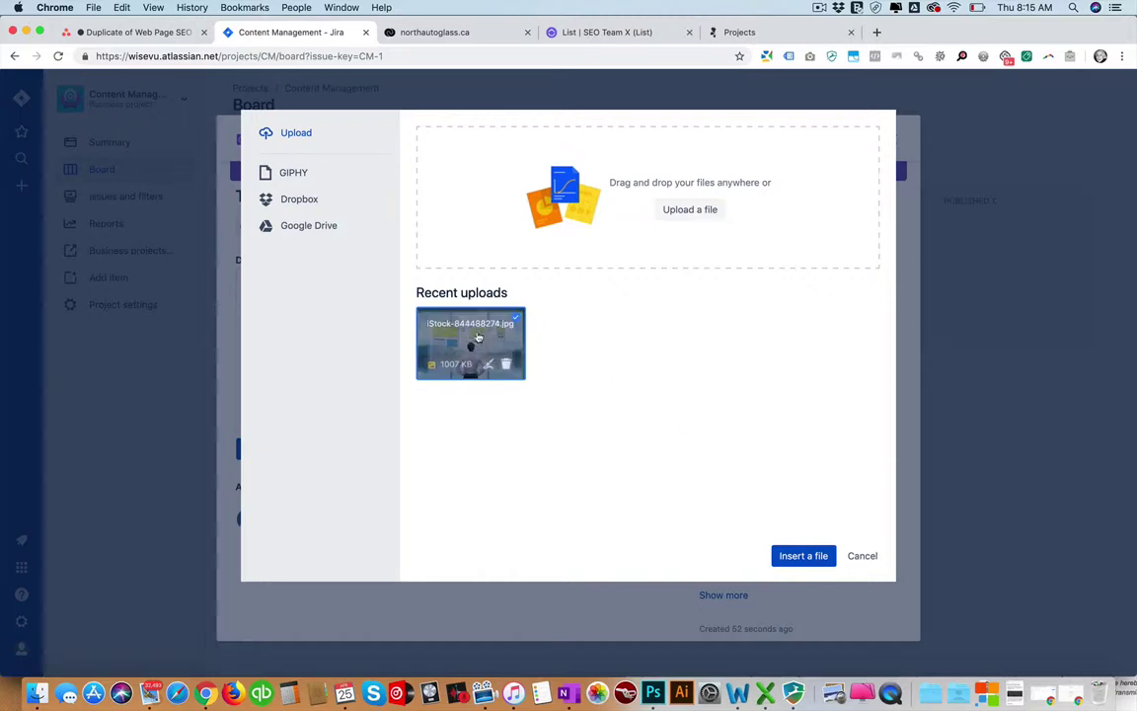
click(800, 555)
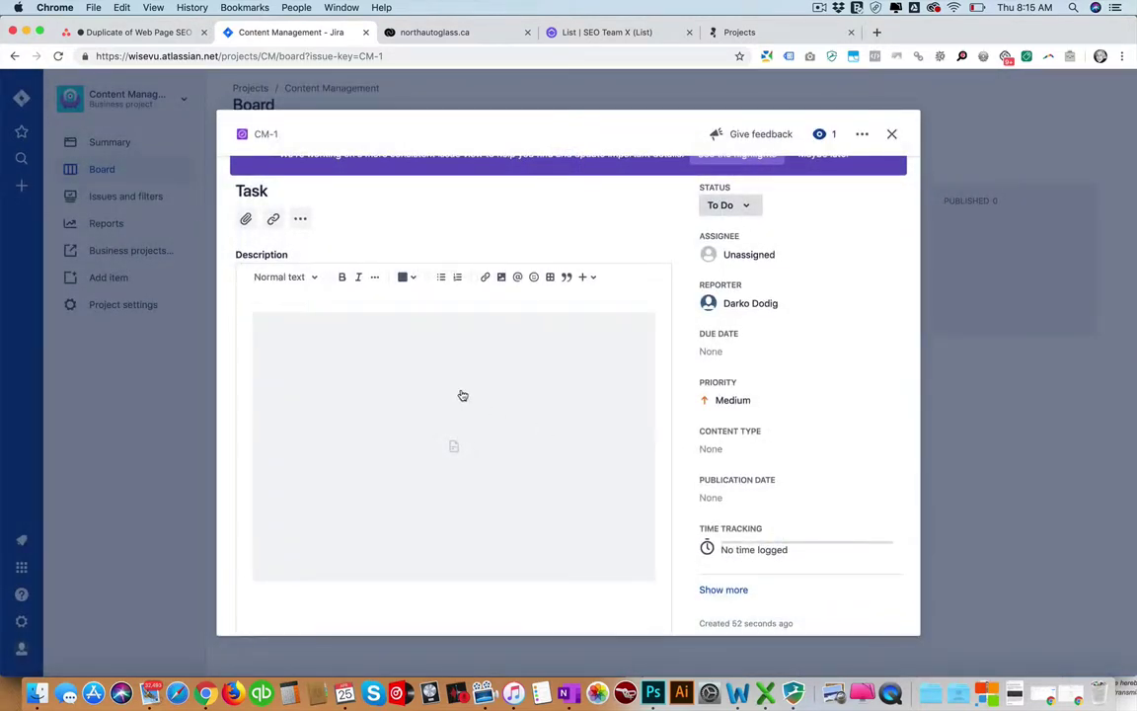
scroll(448, 393, down, 3)
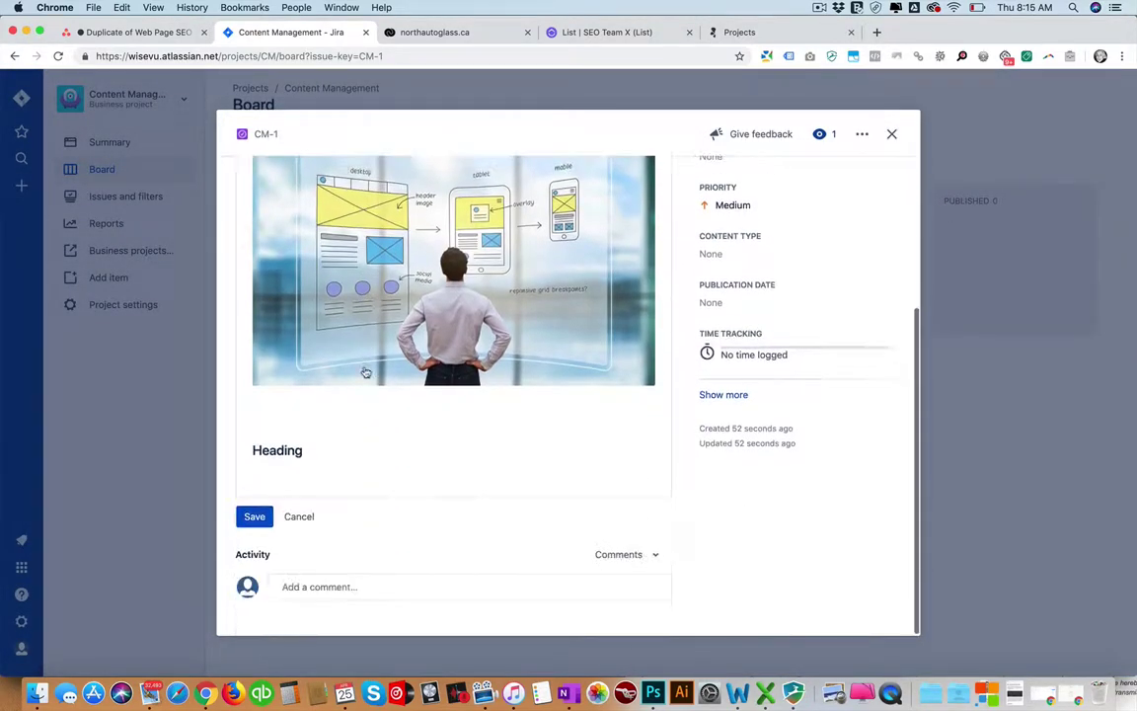
scroll(386, 394, up, 3)
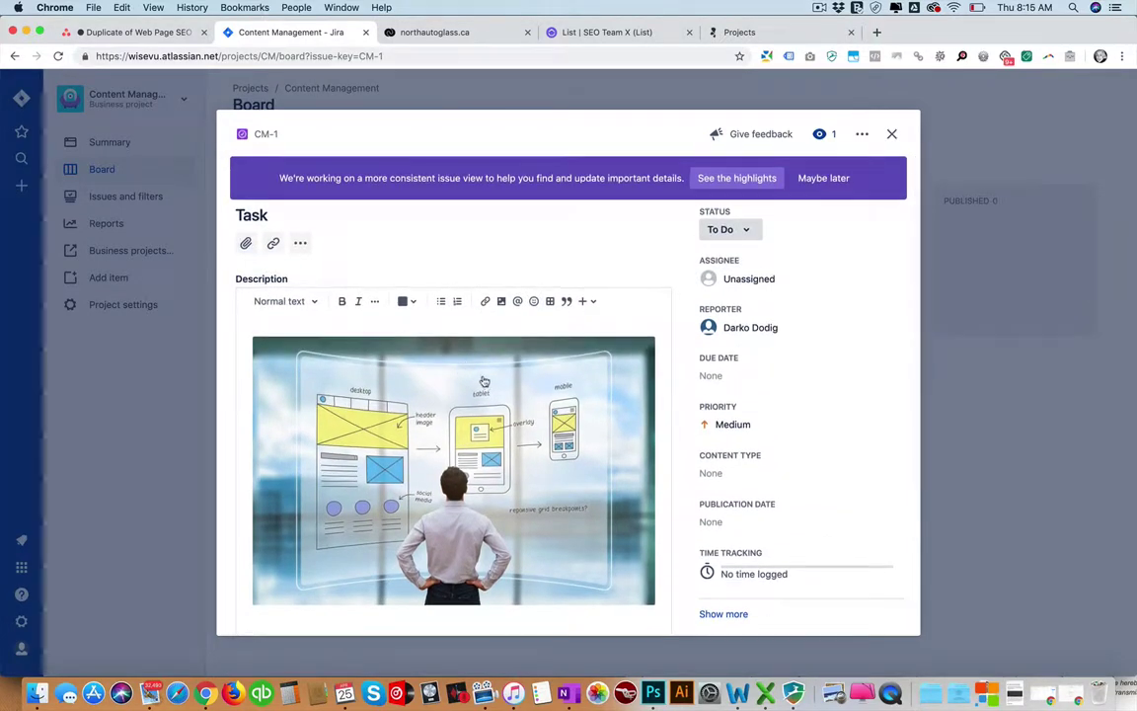
scroll(484, 377, down, 3)
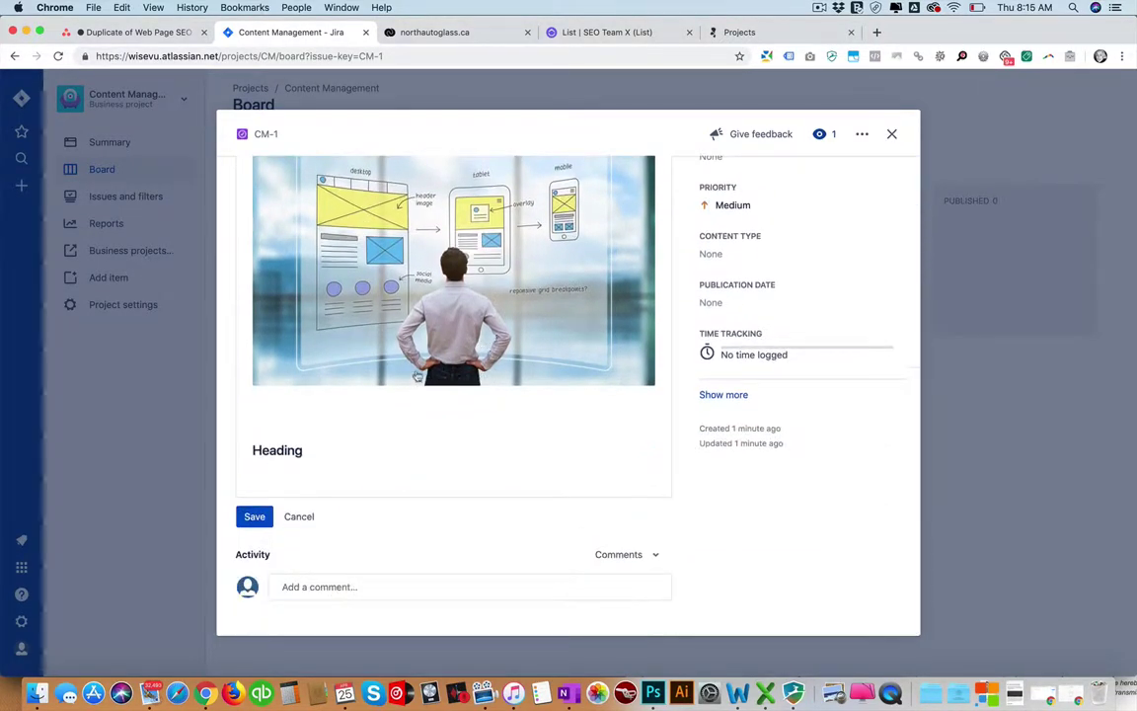
scroll(420, 376, up, 3)
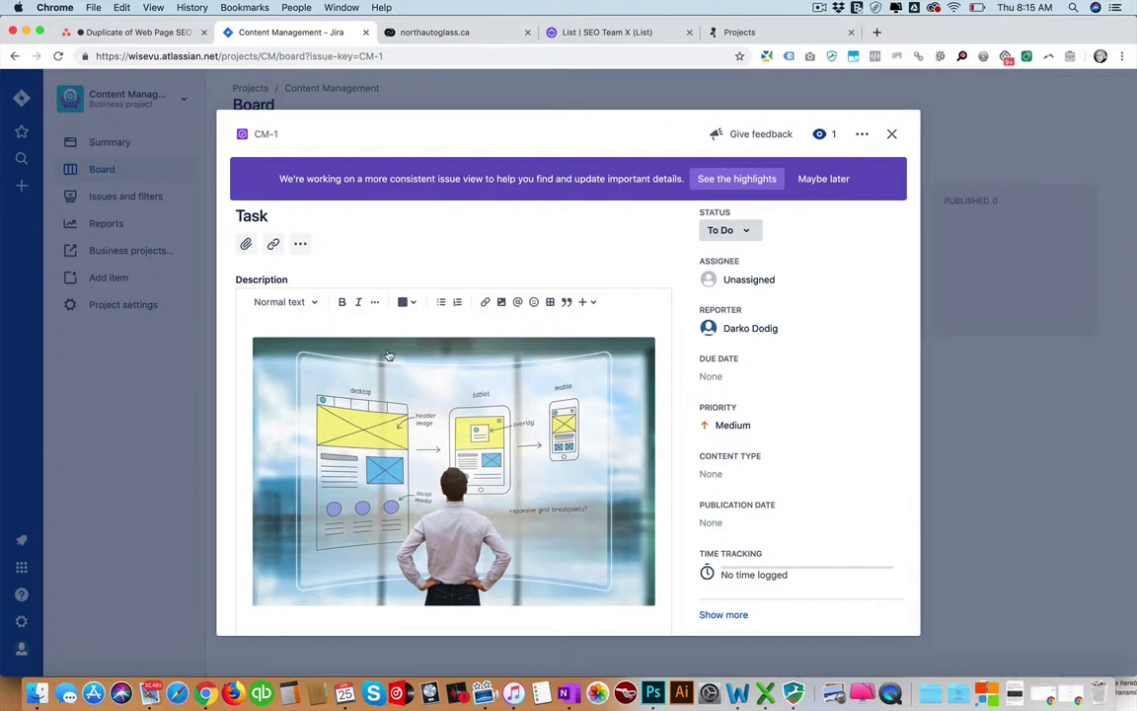
scroll(404, 365, down, 3)
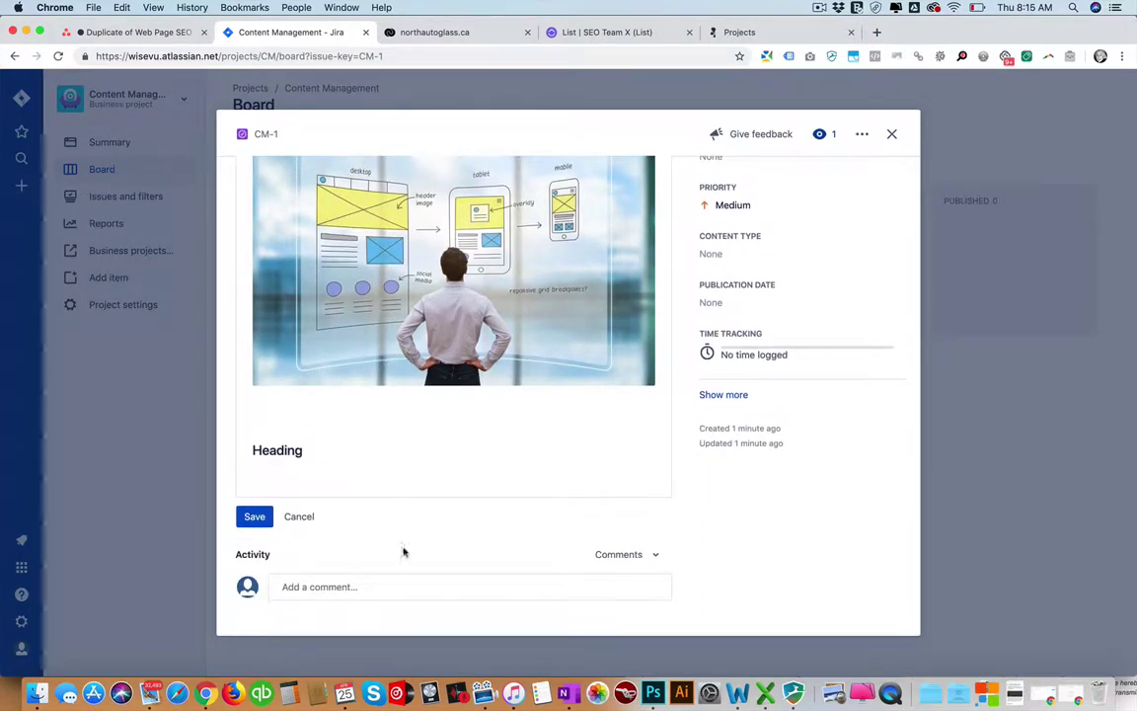
scroll(543, 429, up, 5)
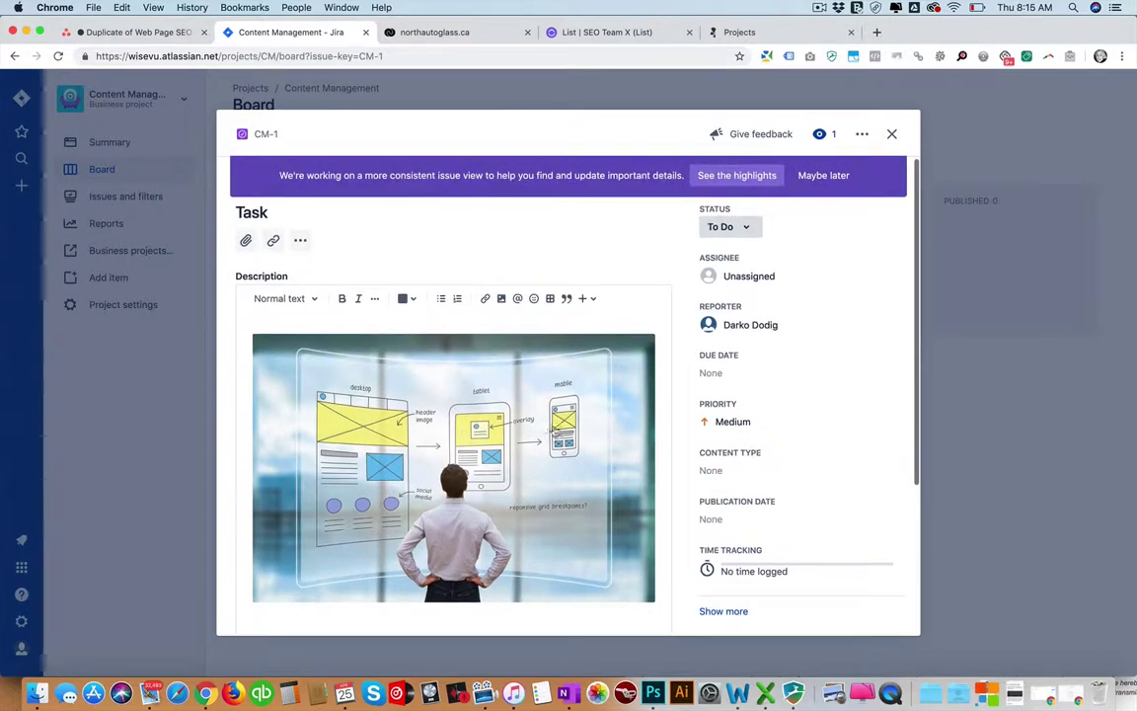
Check CM-1's priority and status options without changing them, then close the issue.
click(730, 425)
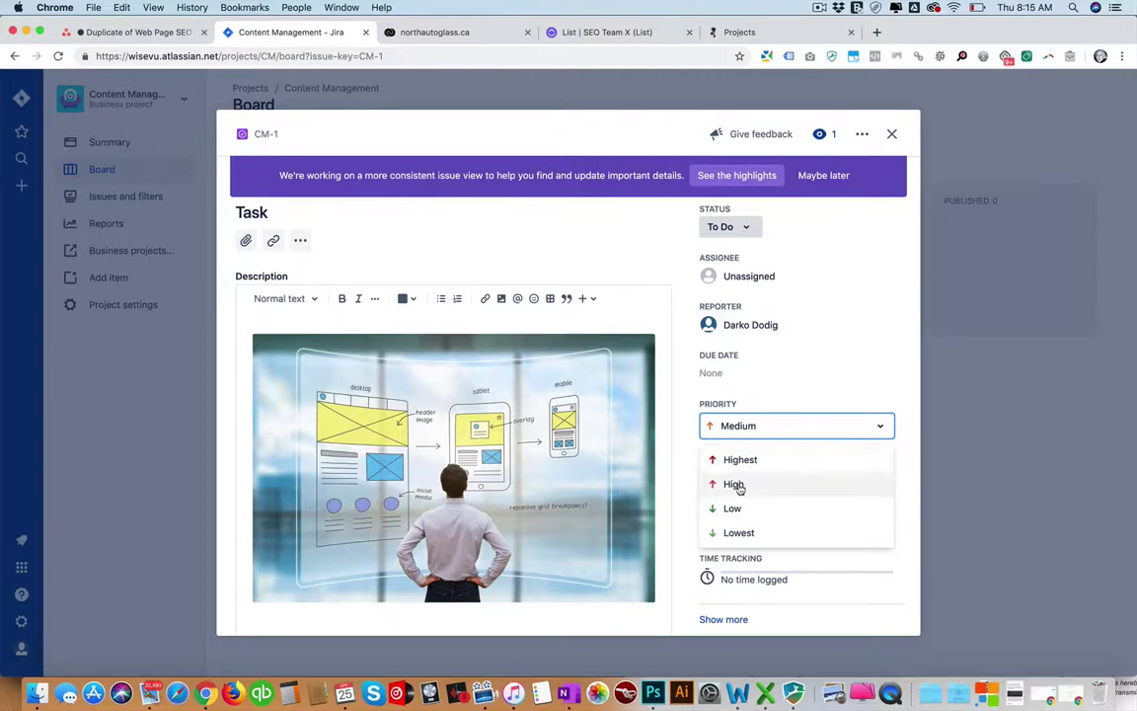
click(672, 405)
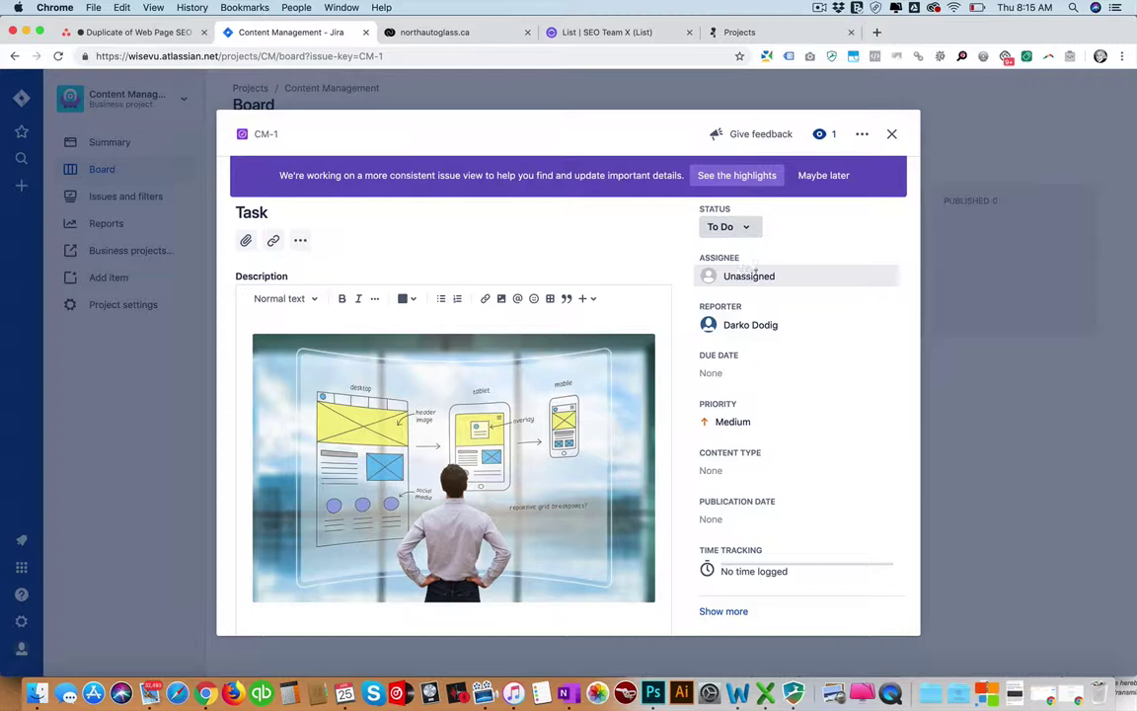
click(750, 227)
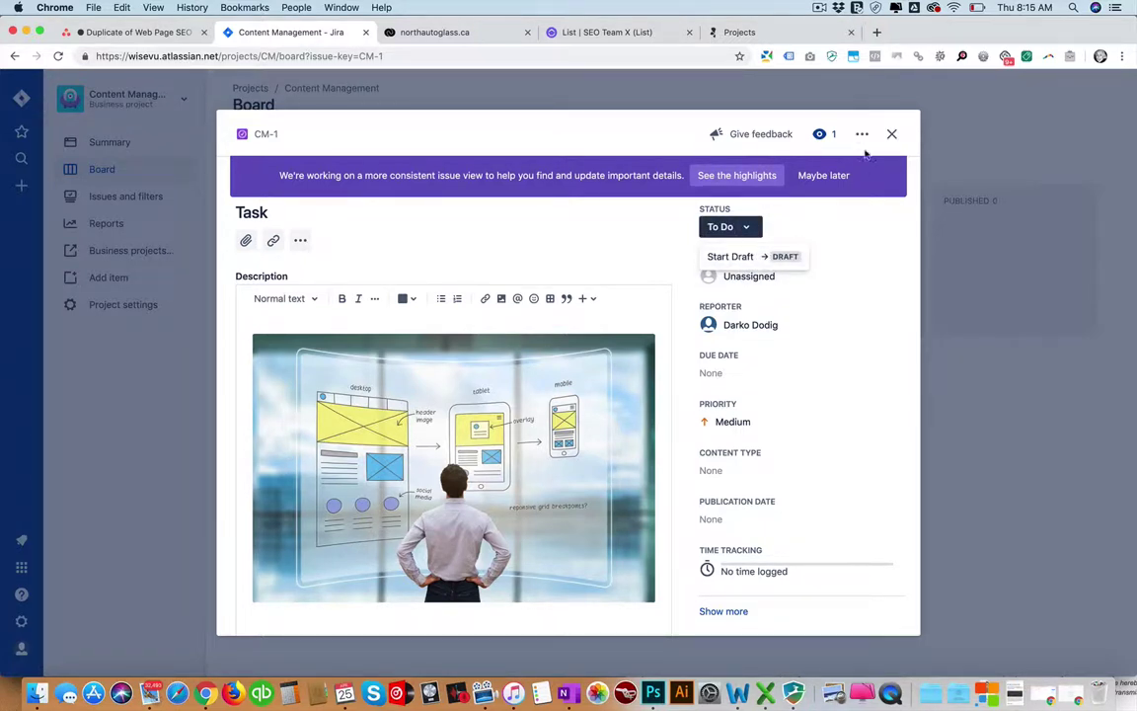
click(891, 133)
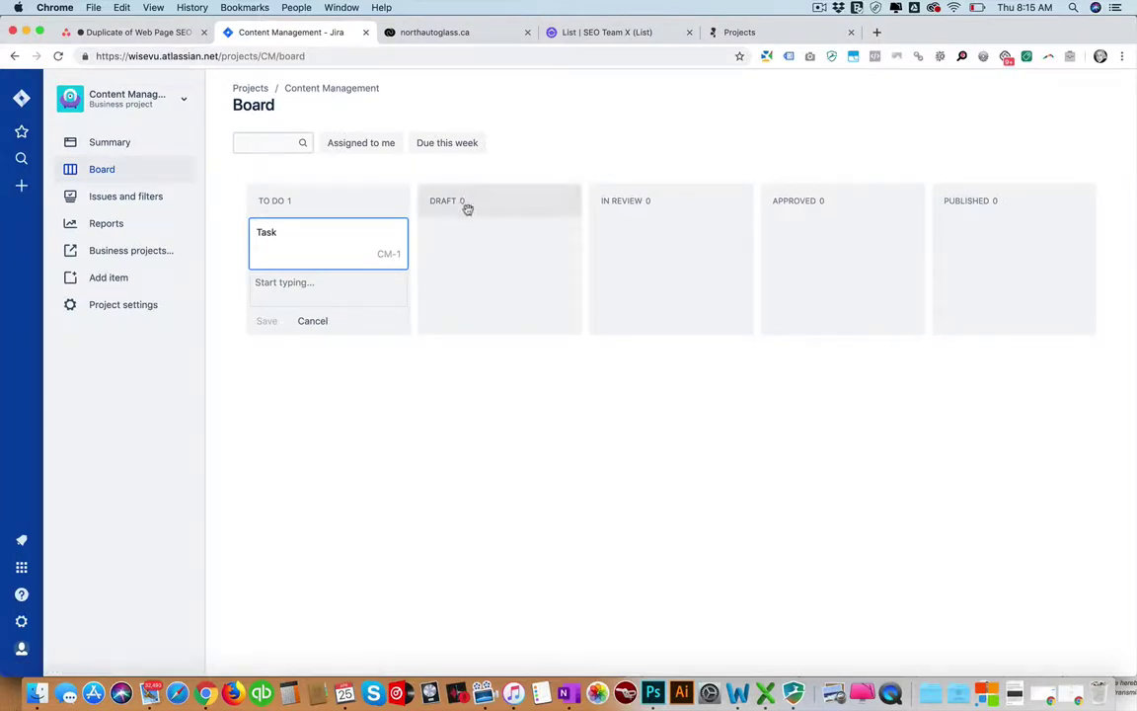
Reopen CM-1, insert the recently uploaded photo into its description, save, and close it.
click(357, 241)
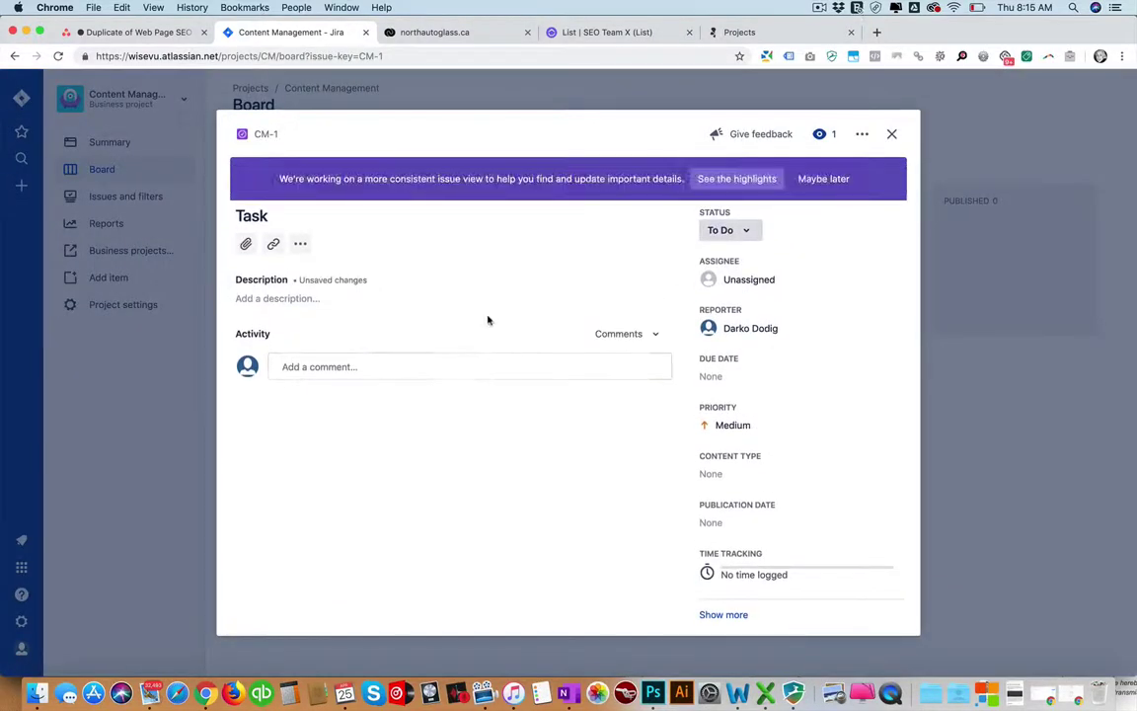
click(293, 300)
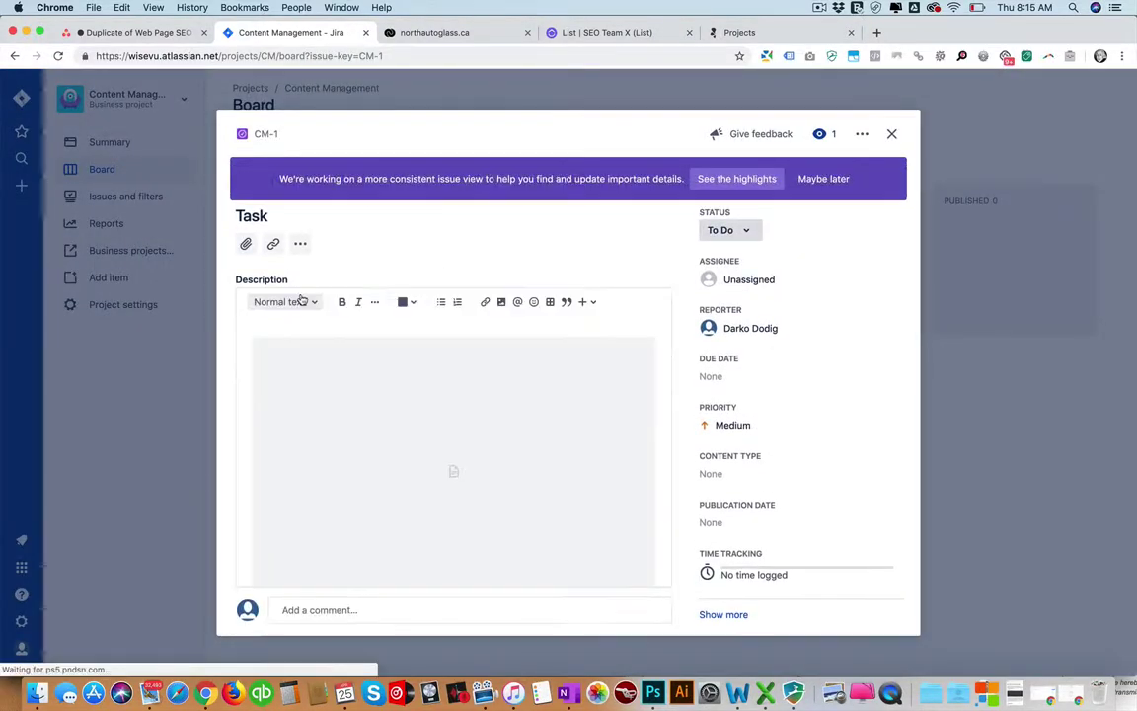
click(501, 301)
click(471, 344)
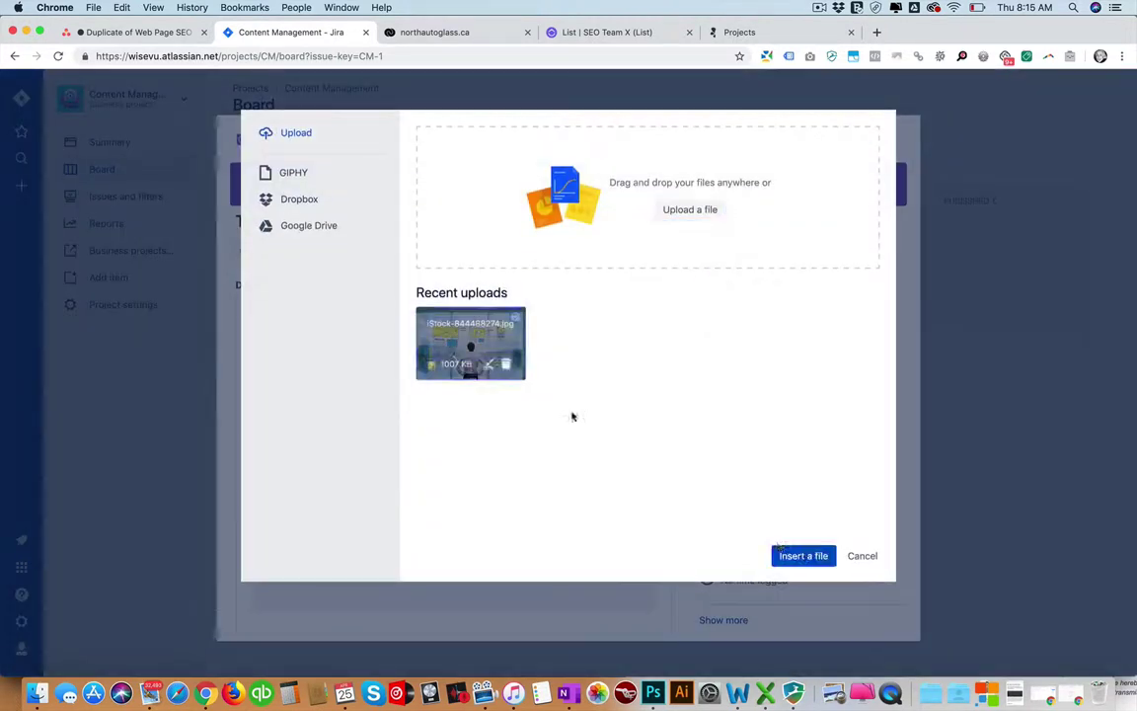
click(810, 555)
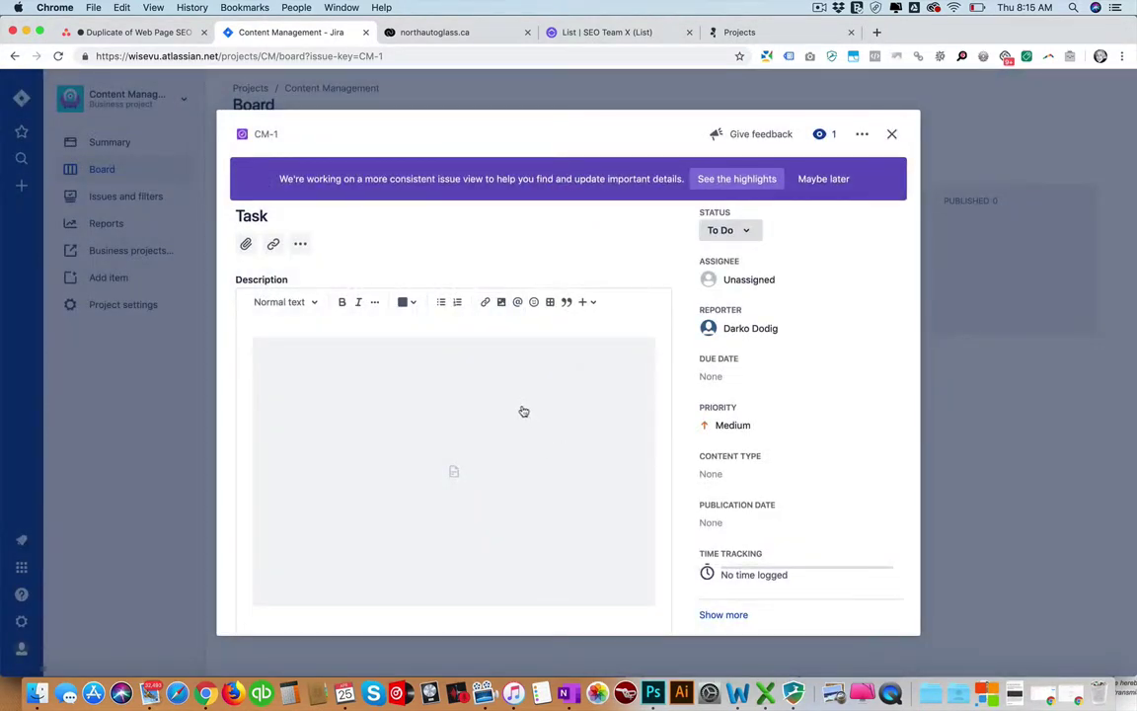
scroll(530, 389, down, 5)
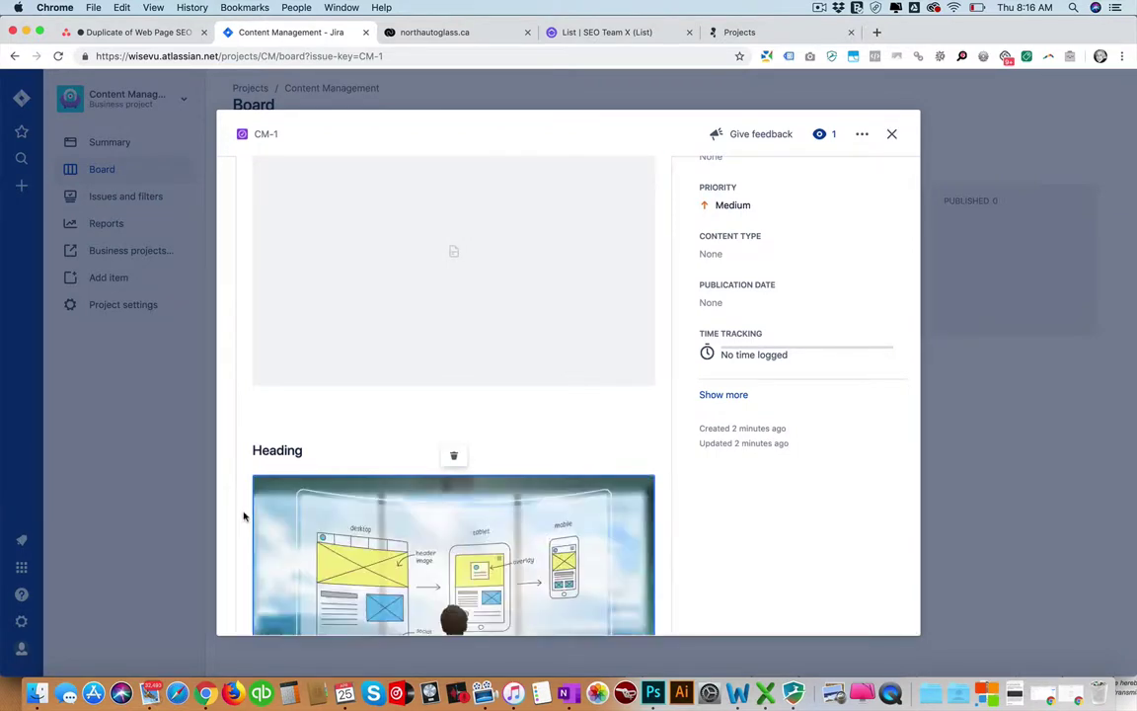
click(255, 517)
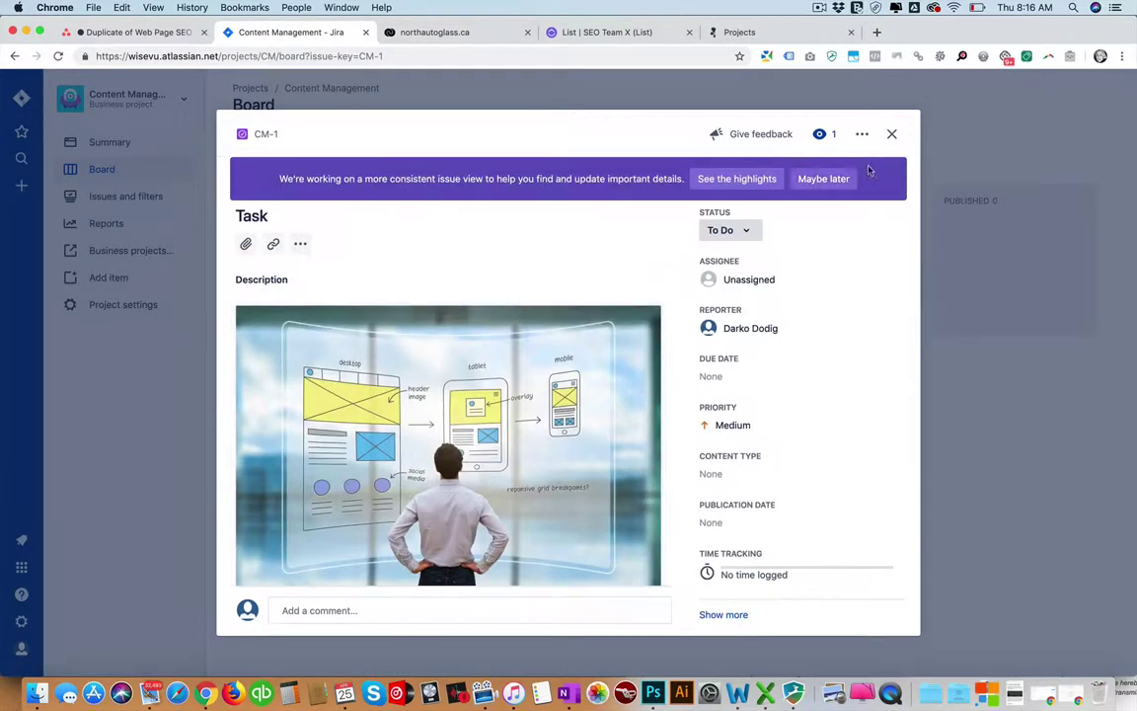
click(892, 133)
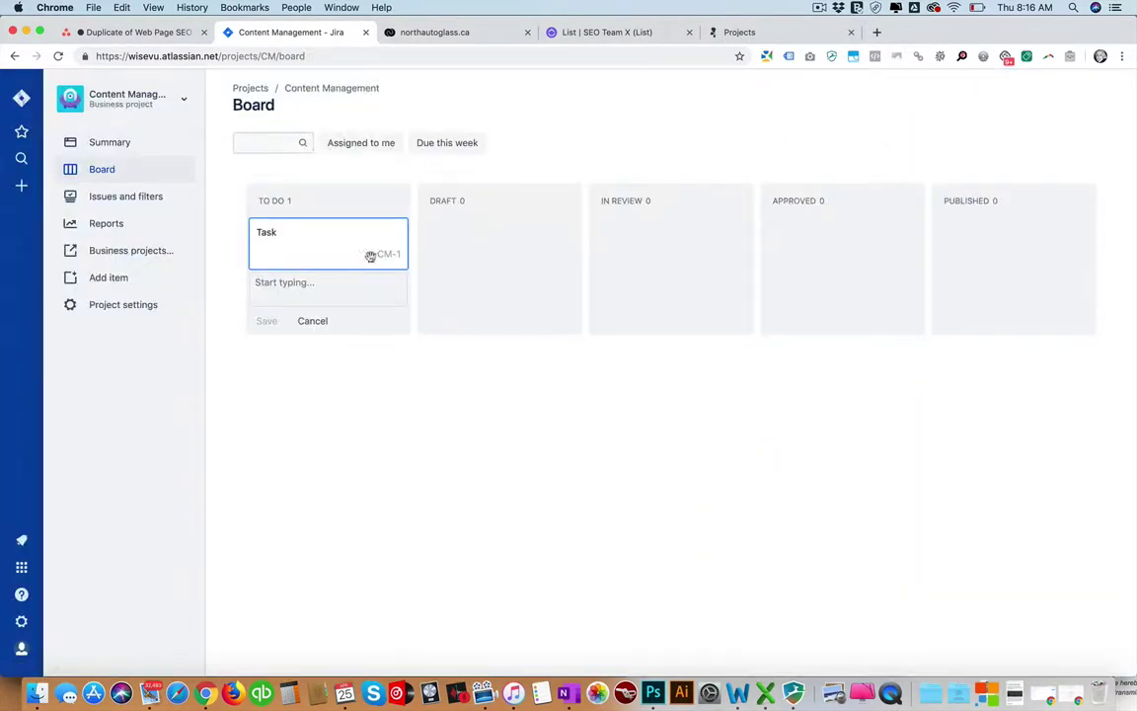
Move Task CM-1 from To Do into the Published column and open Project settings.
drag(324, 235, 972, 246)
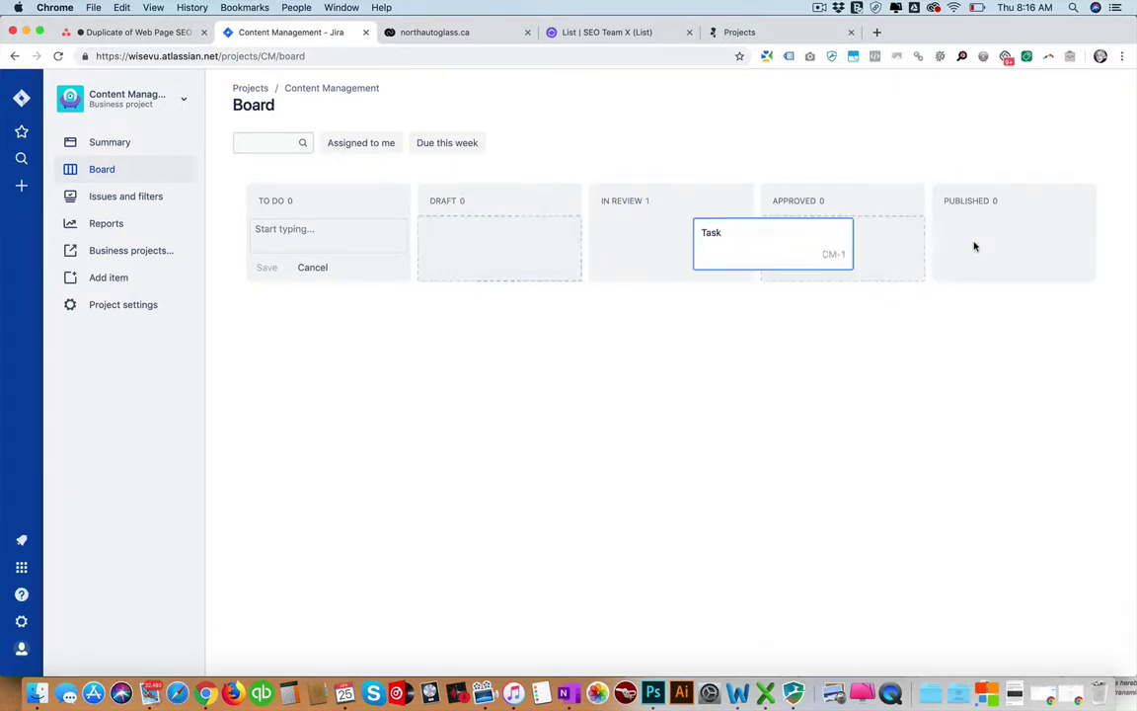
drag(701, 231, 947, 234)
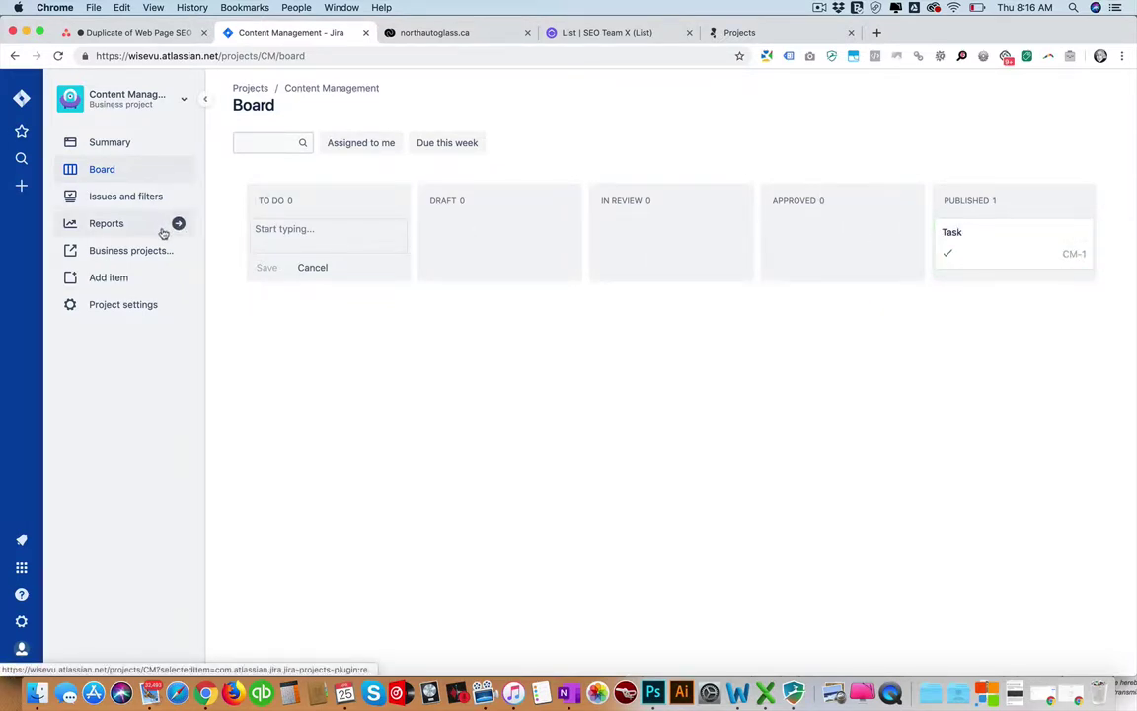
click(132, 303)
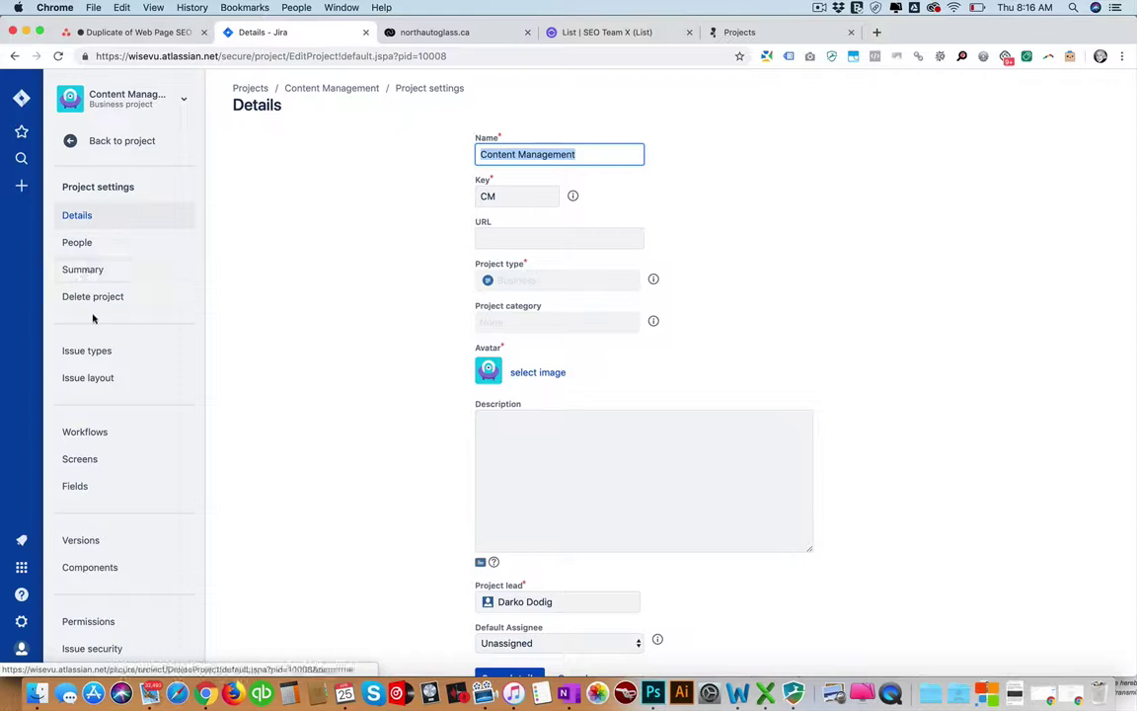
Review the Content Management issue types and workflow scheme, then go to the Jira Projects list.
click(91, 351)
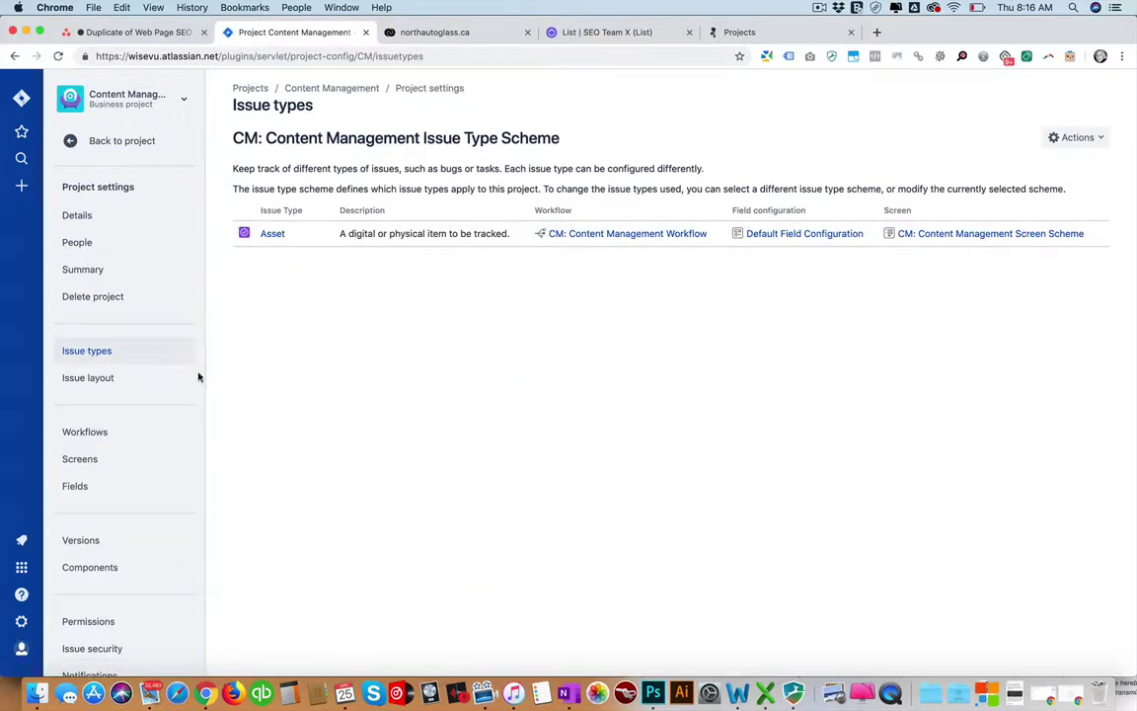
click(86, 432)
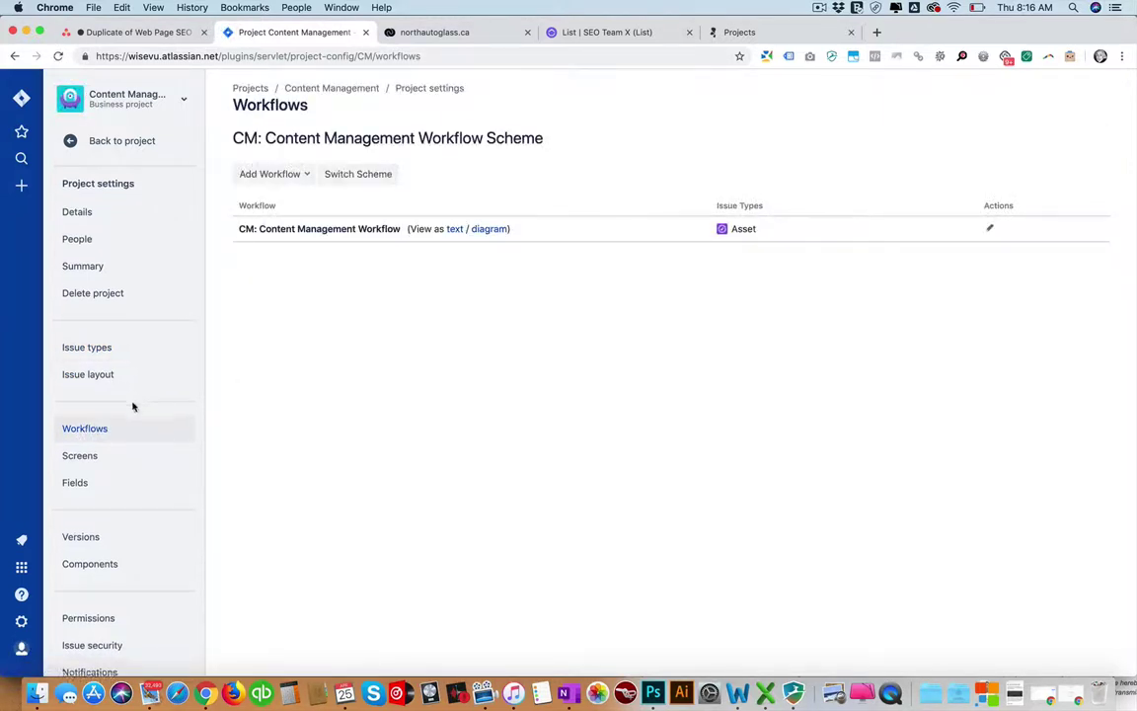
scroll(132, 406, down, 3)
scroll(134, 403, up, 3)
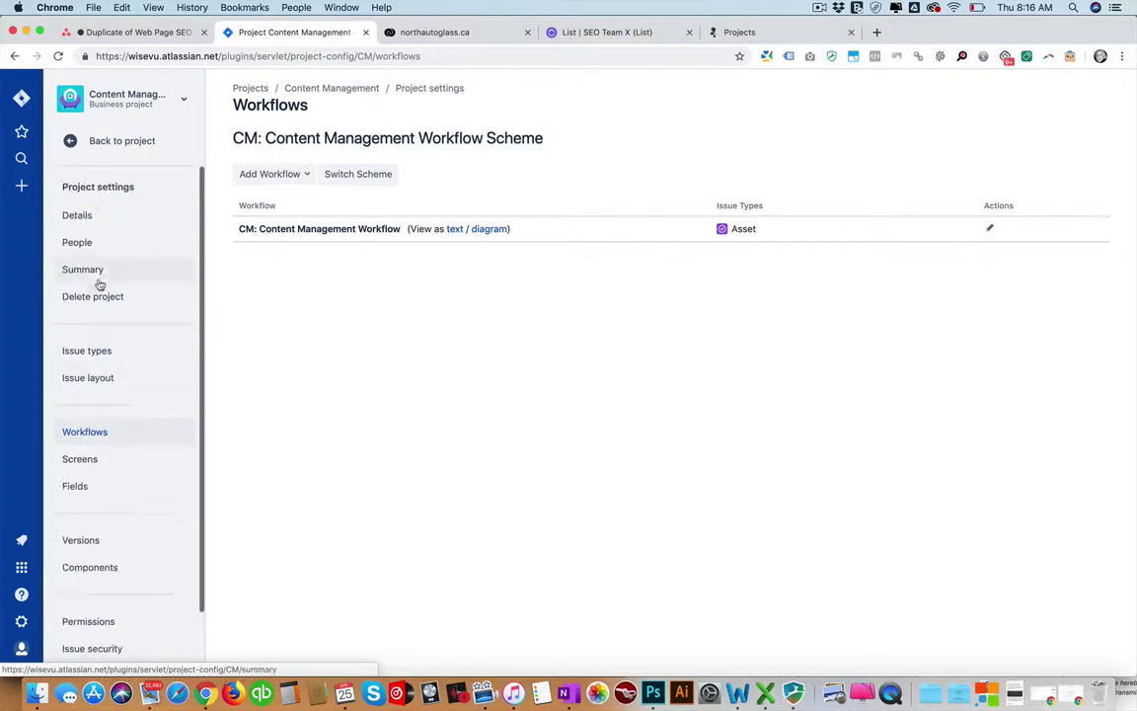
click(21, 100)
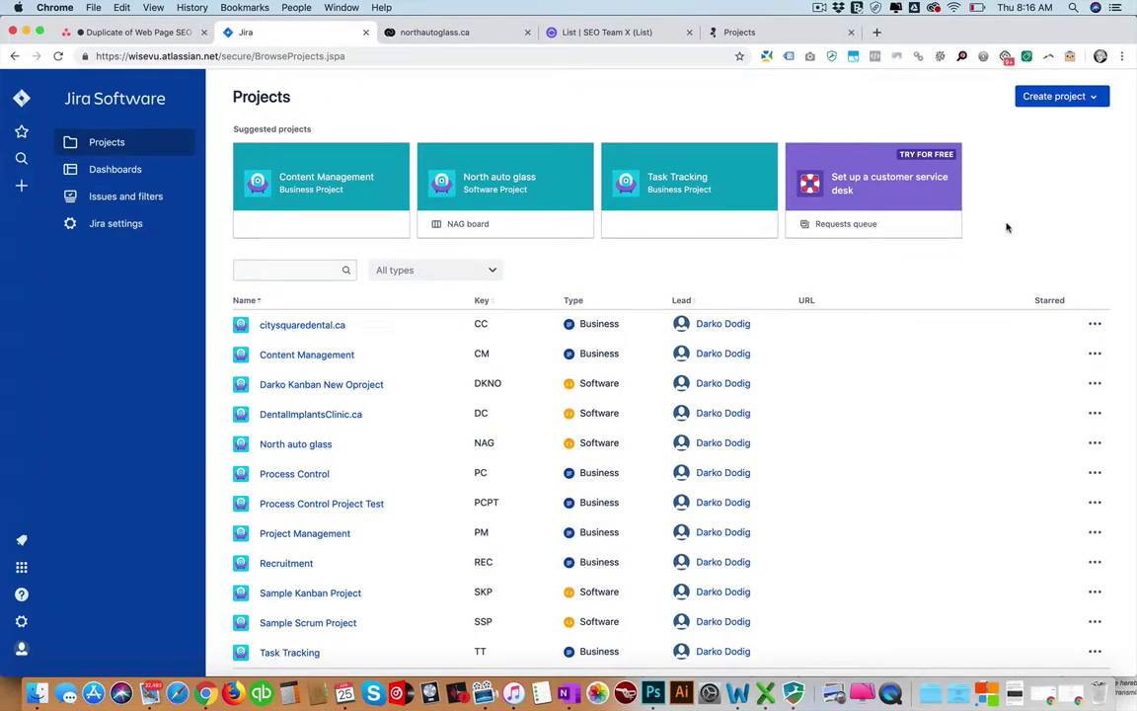
Switch to Flow and open the Team directory showing Team Wisevu from the workspace menu.
click(448, 34)
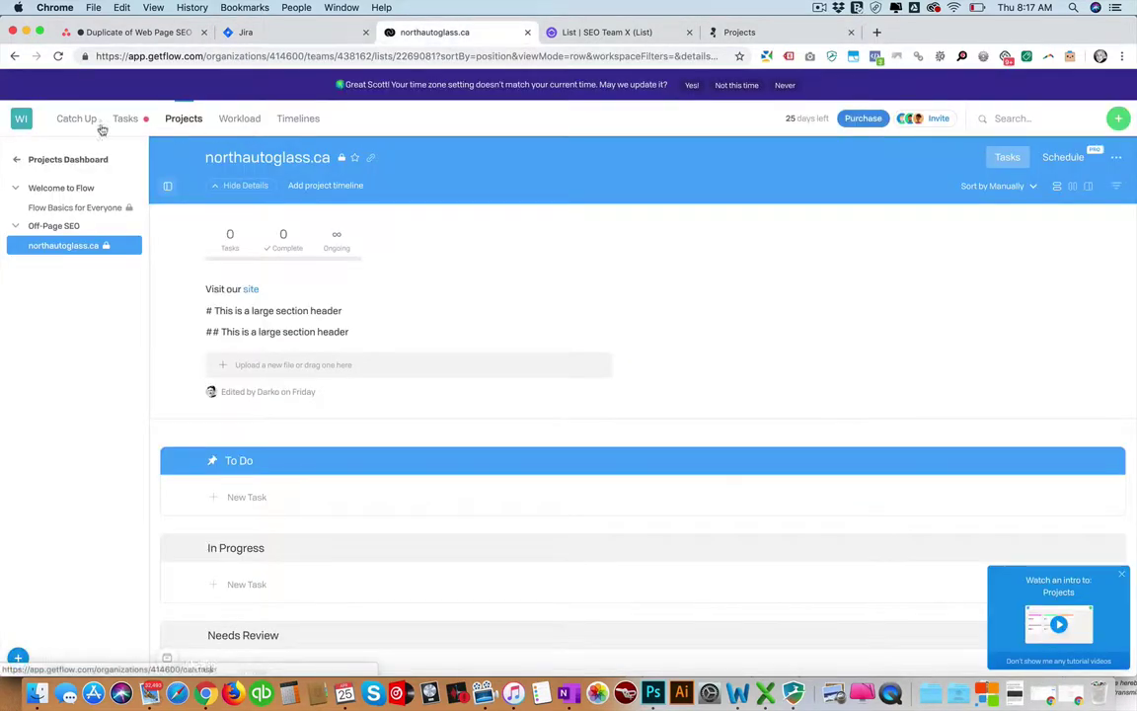
double_click(147, 57)
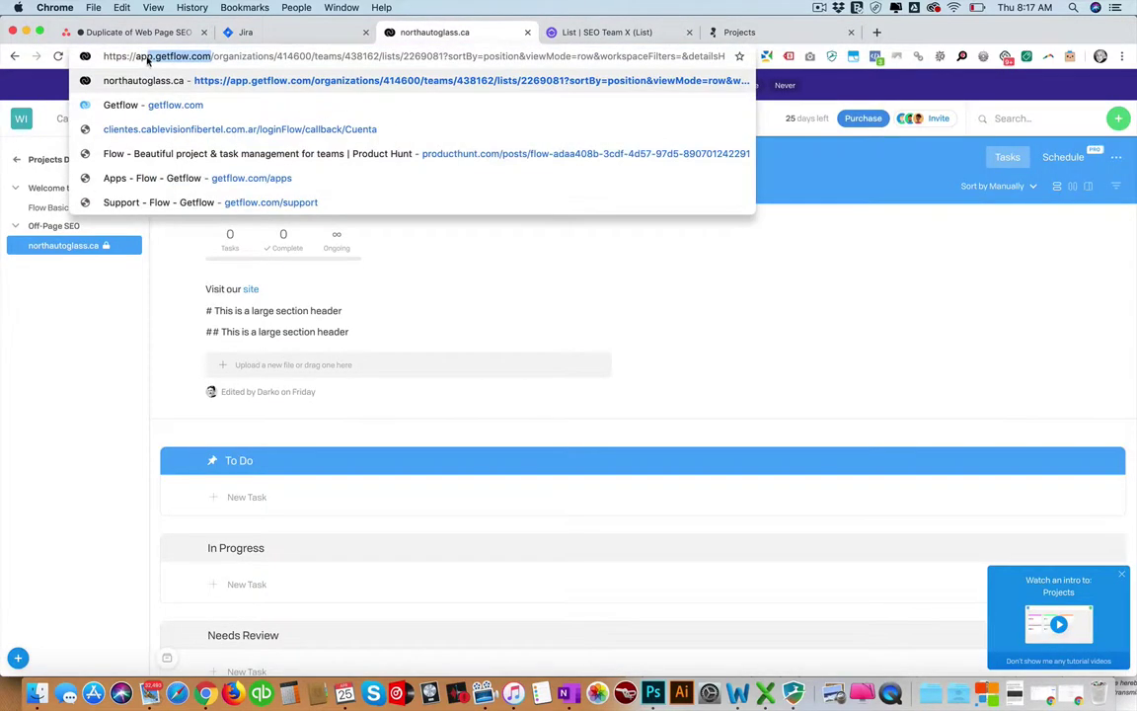
click(135, 316)
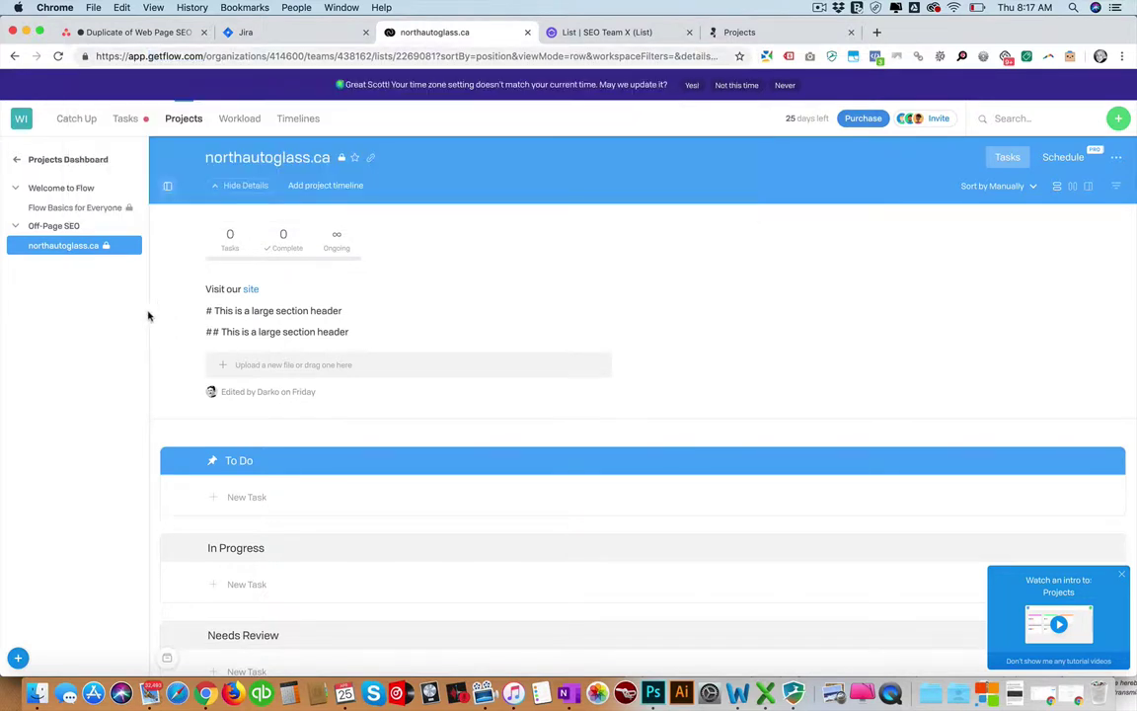
click(21, 117)
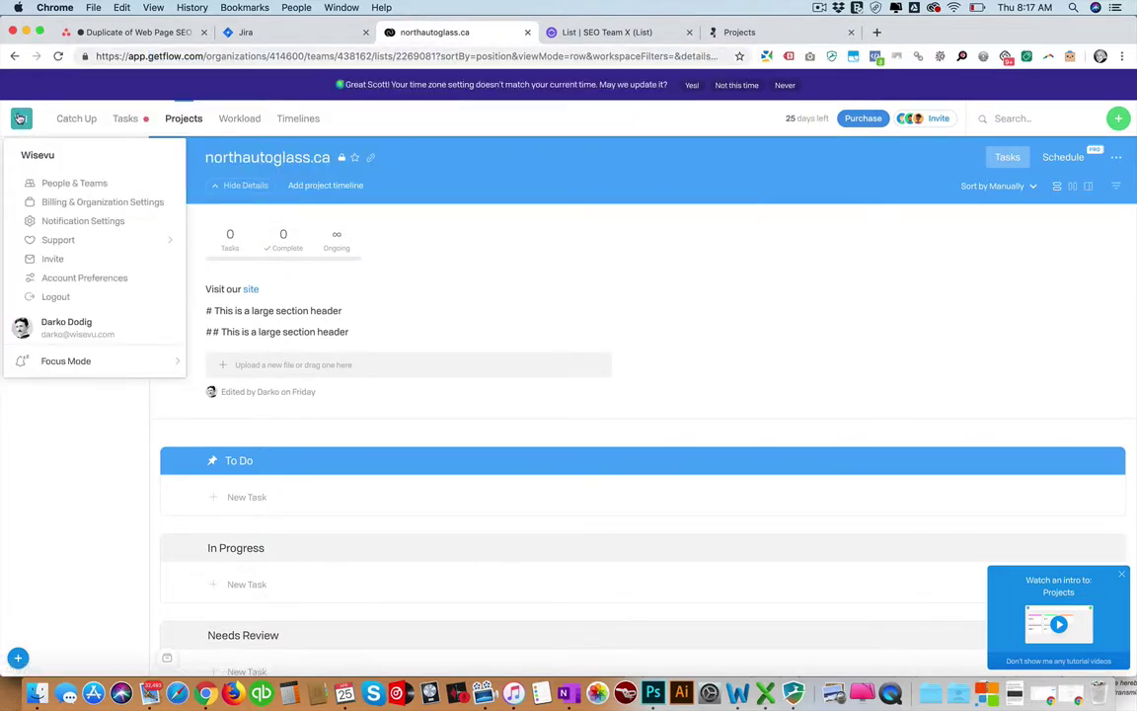
click(81, 182)
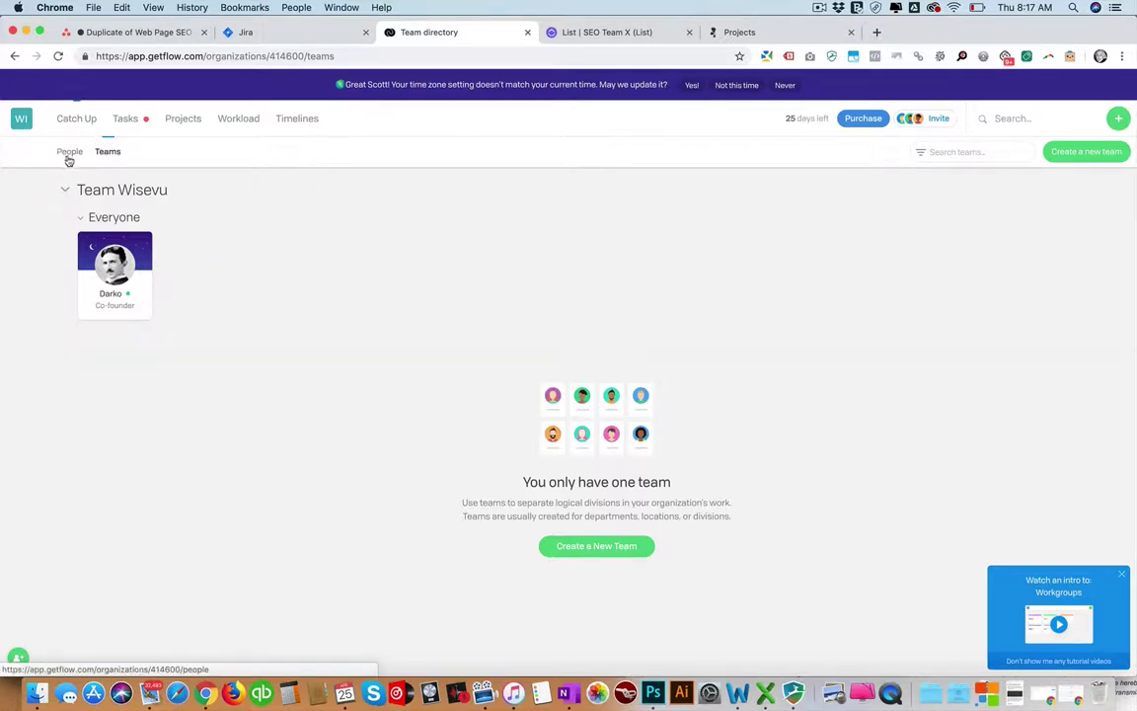
Create a new shared (unlocked) team named My Team.
click(610, 551)
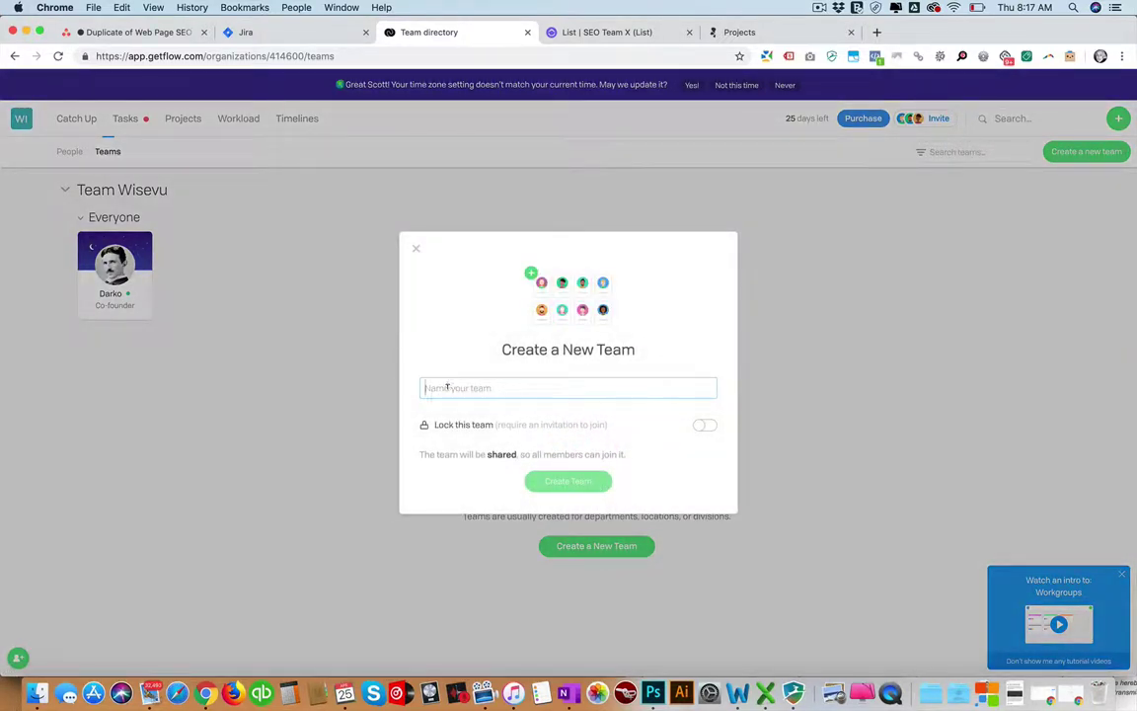
text(My Team)
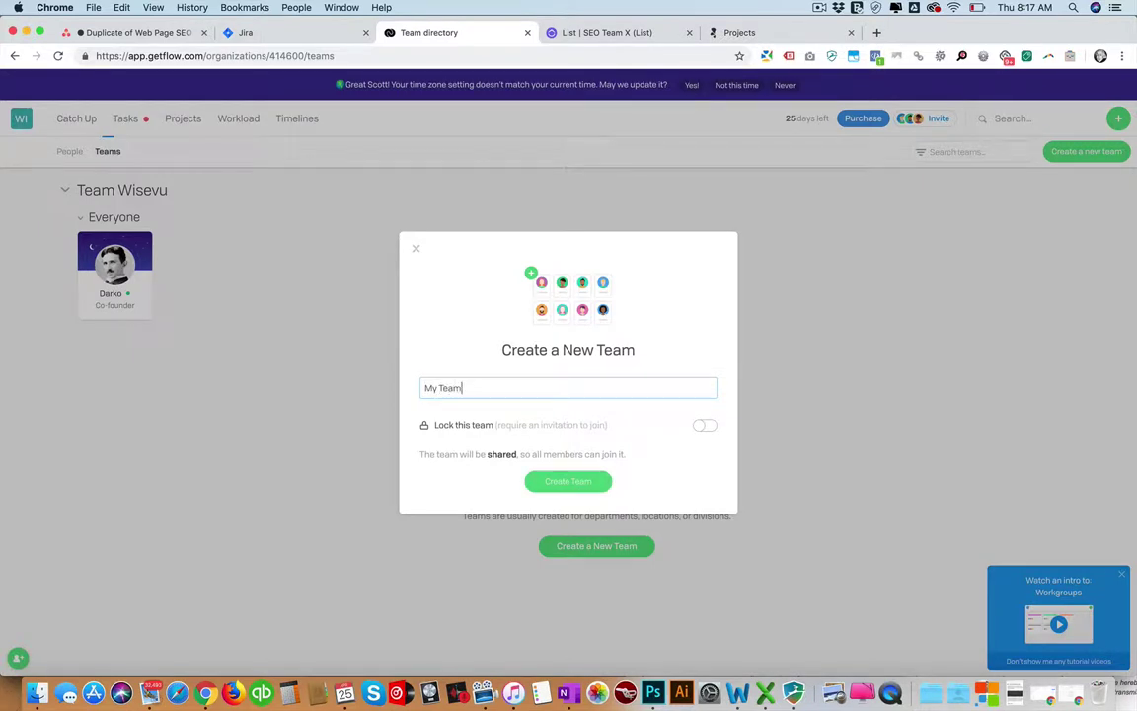
click(572, 482)
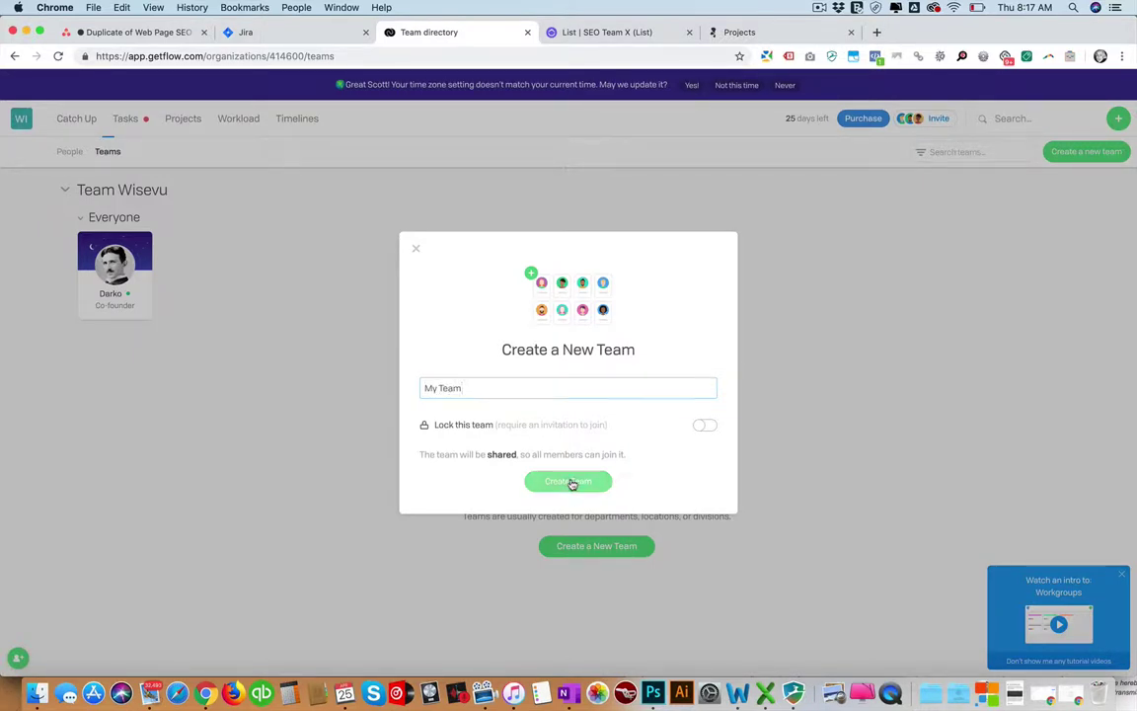
click(702, 426)
click(704, 407)
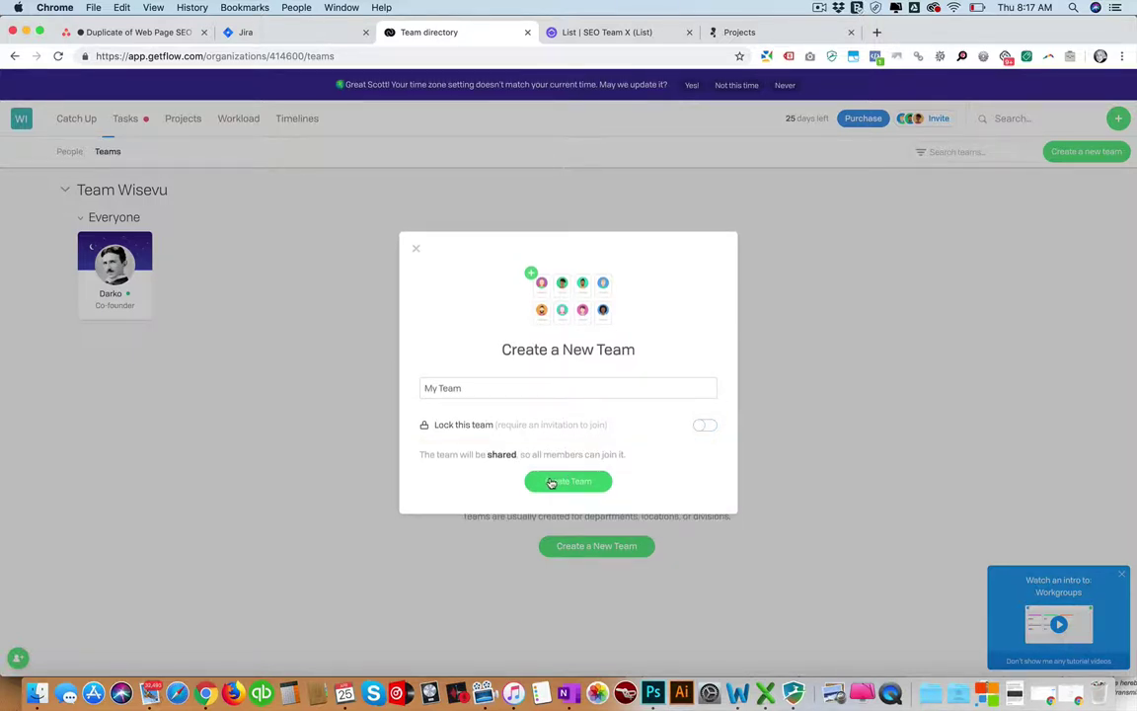
click(551, 483)
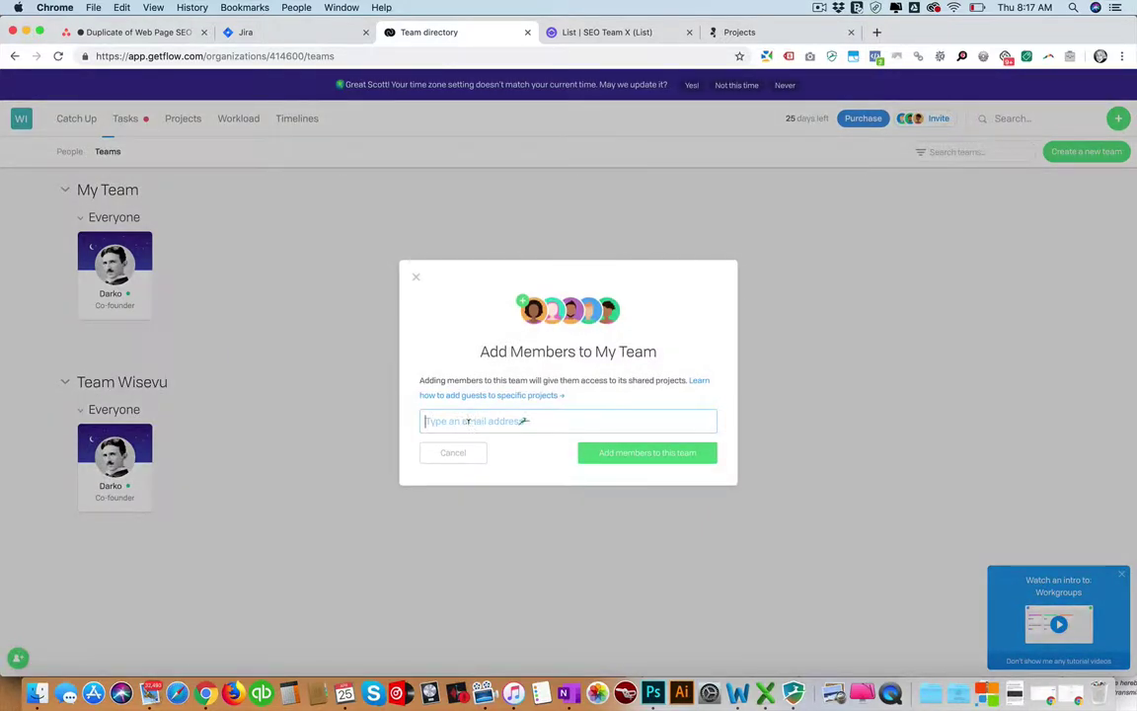
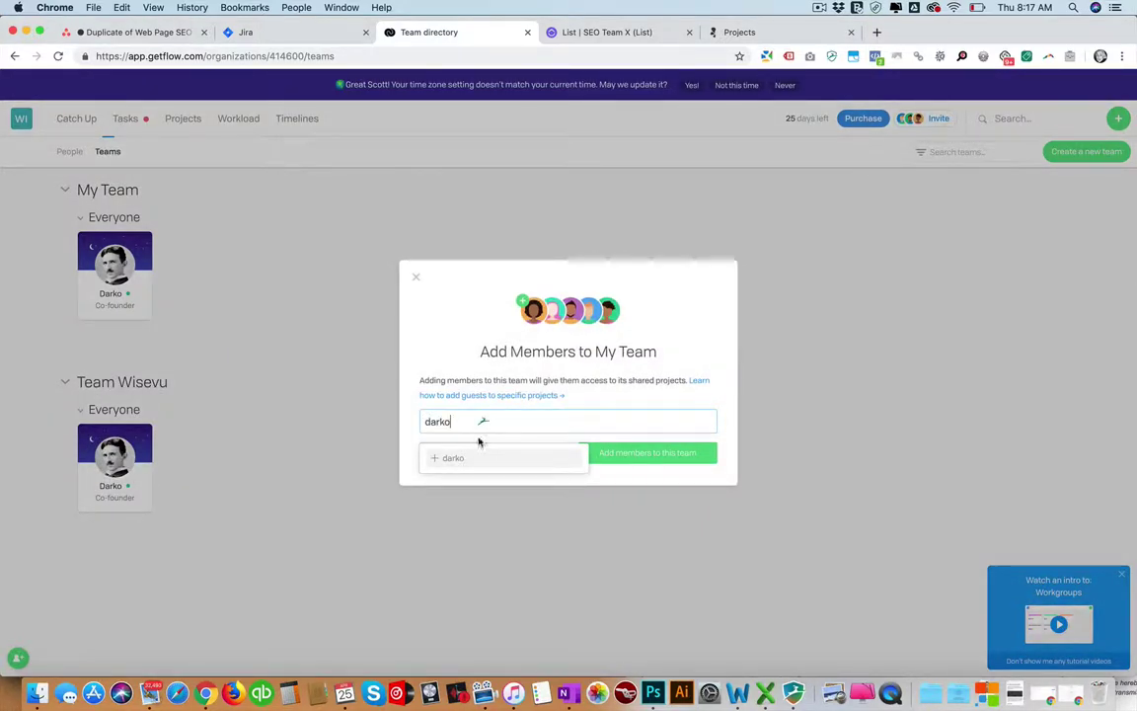
Invite a member to My Team by their e-mail address and confirm the sent invitation.
click(457, 460)
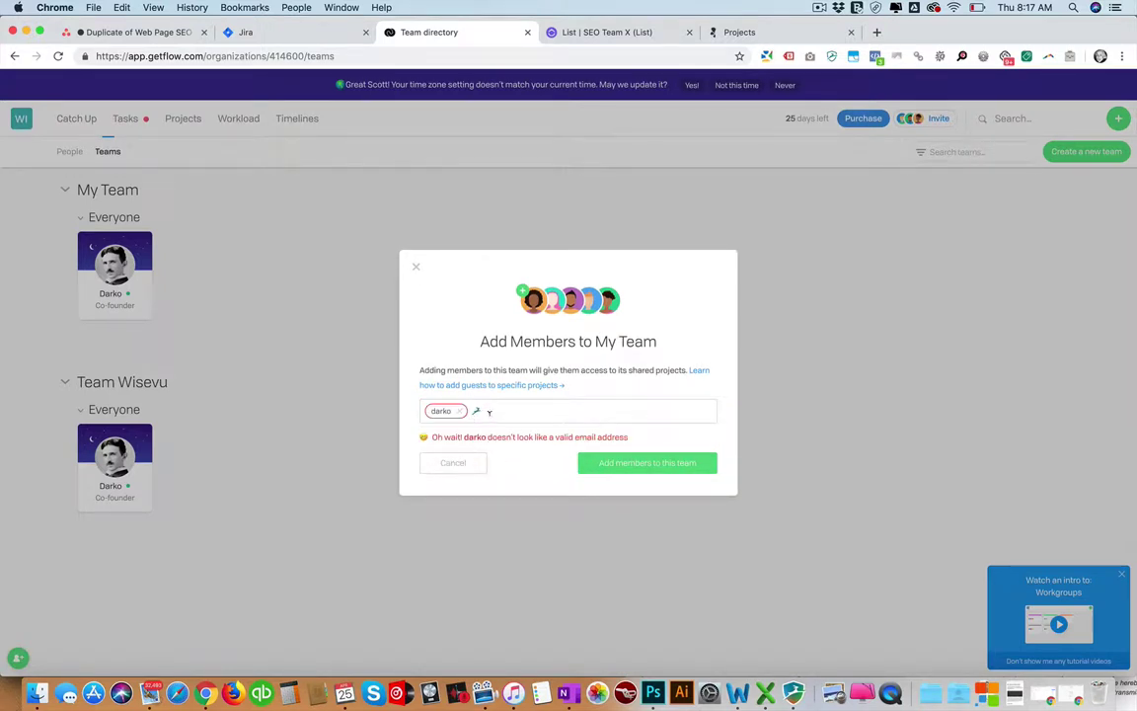
key(BackSpace)
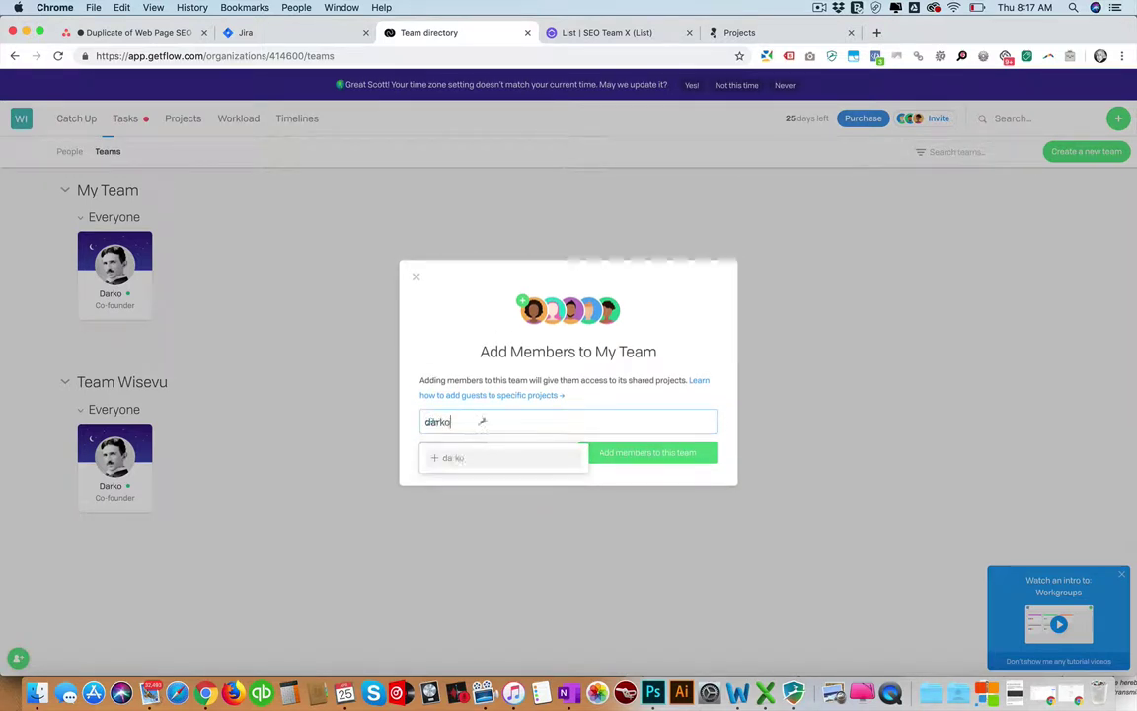
text(@wisevu.com)
key(Return)
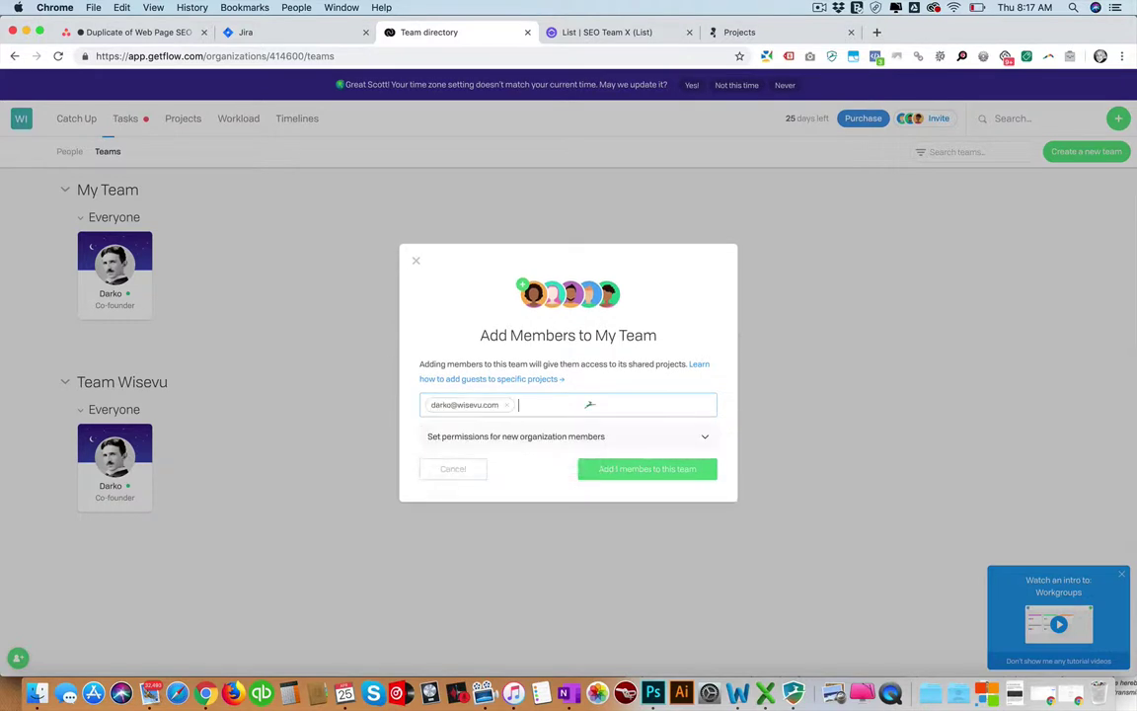
click(617, 471)
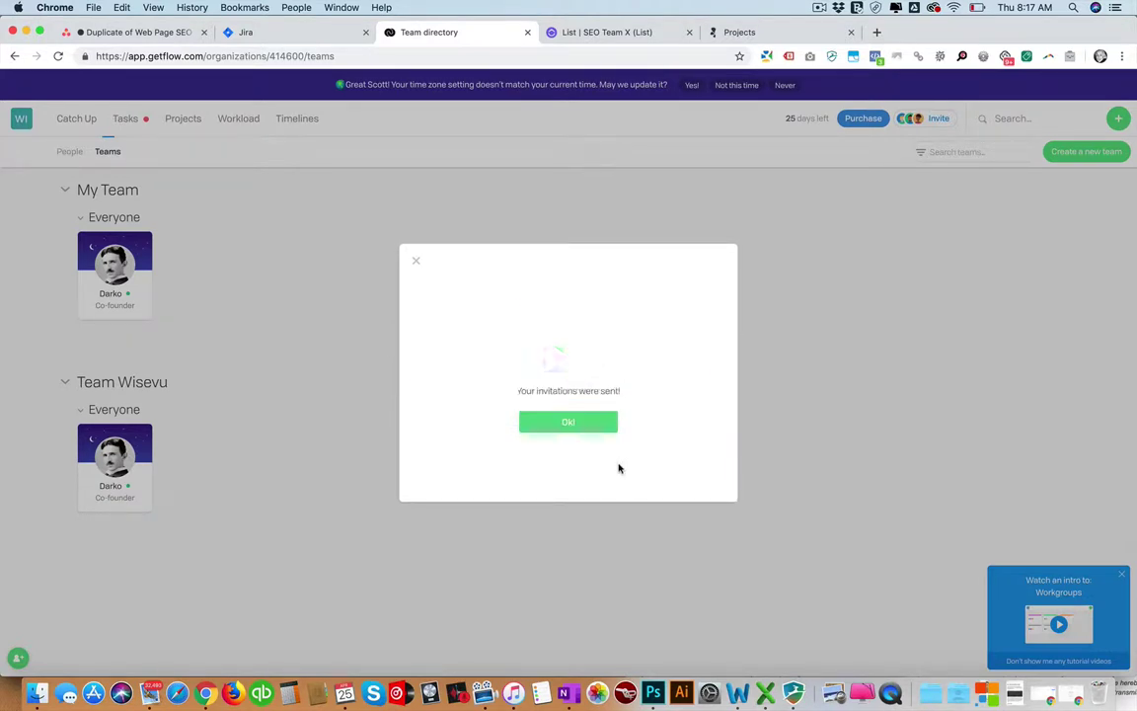
click(570, 422)
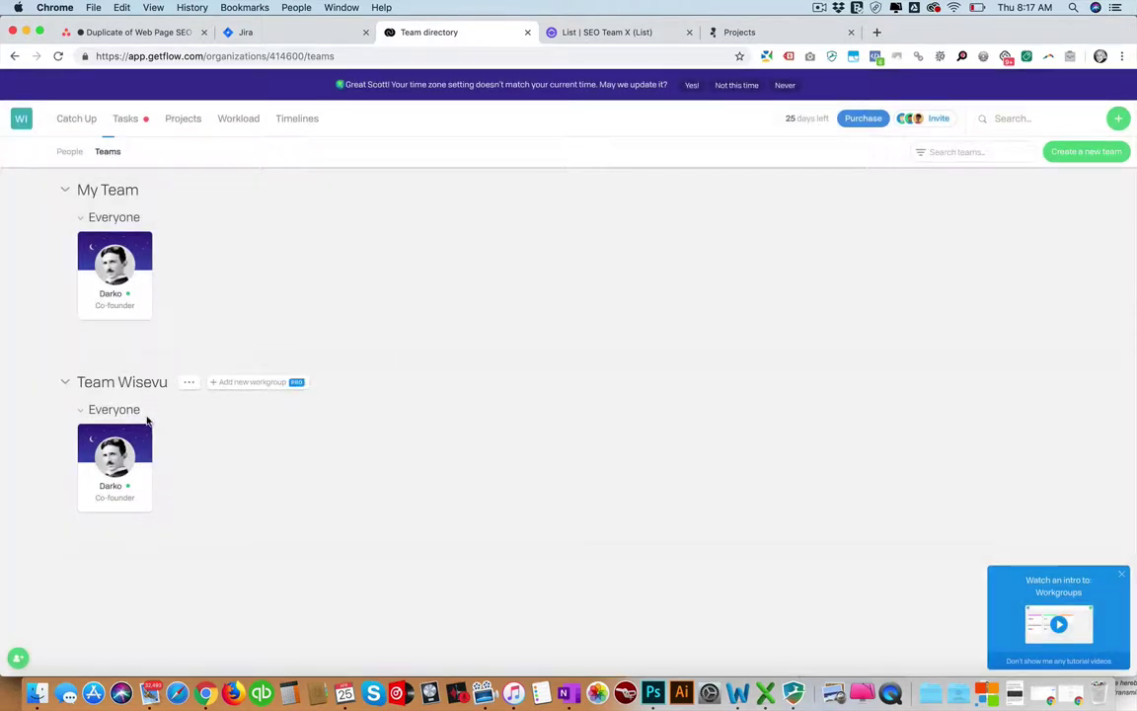
Open the co-founder's profile from Team Wisevu and view their My Tasks list of overdue tasks.
click(190, 384)
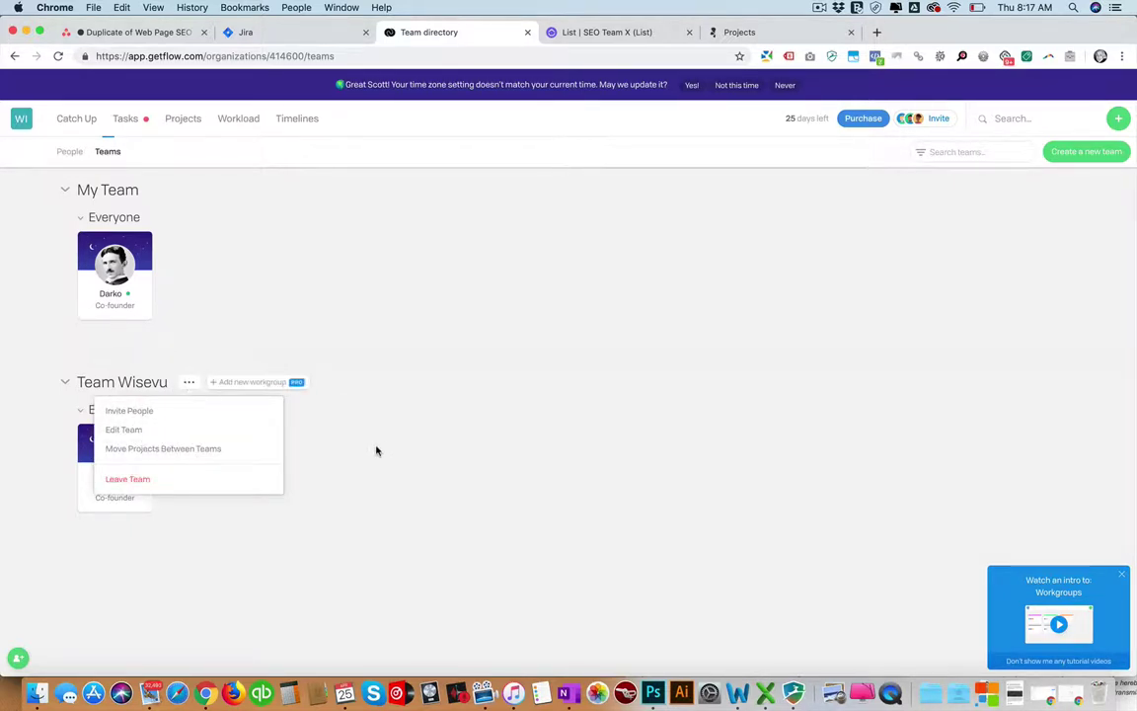
click(117, 454)
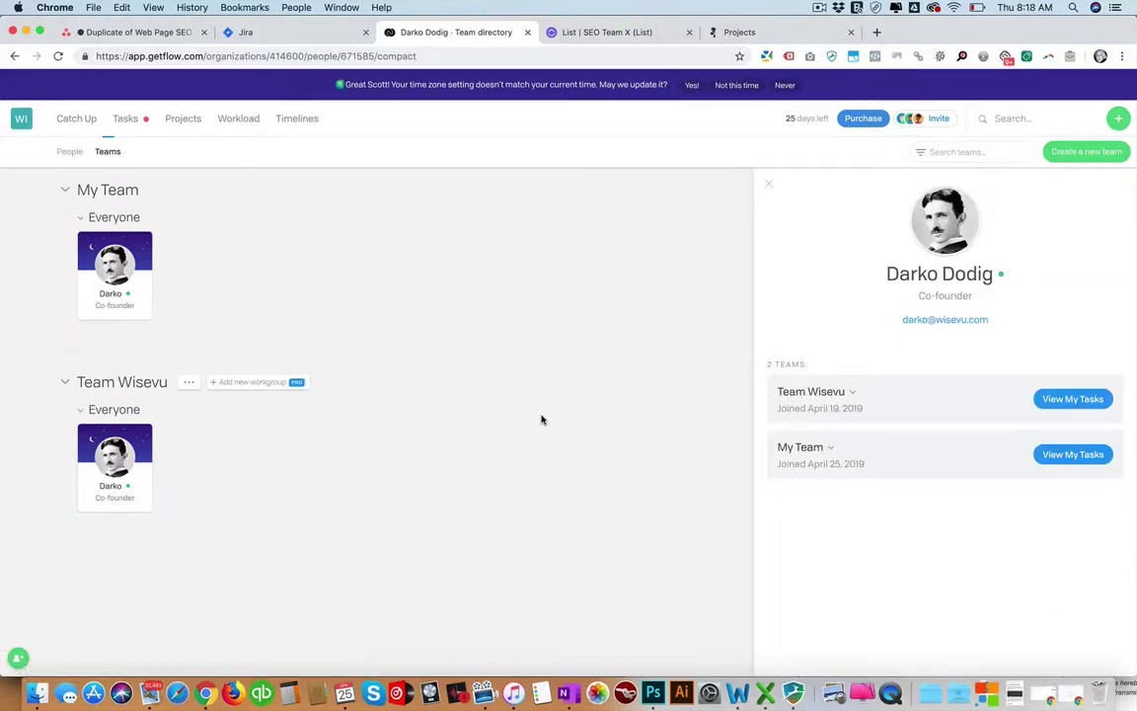
click(1066, 400)
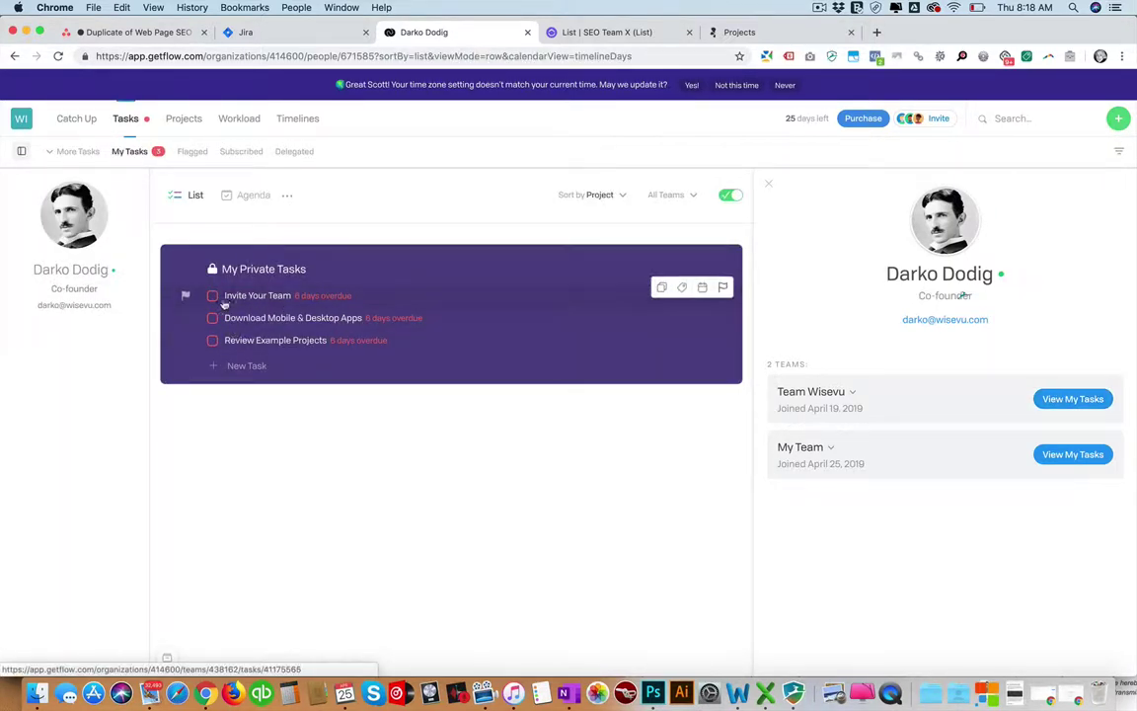
click(211, 296)
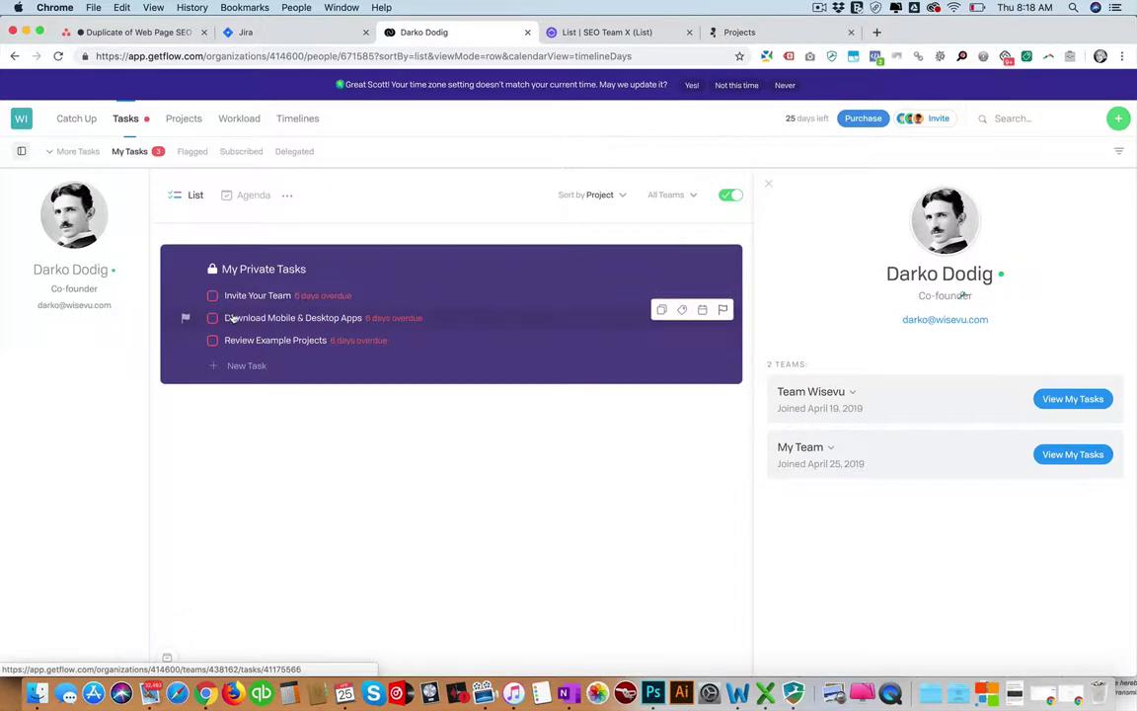
Add a bold **Heading** line below the Download Mobile & Desktop Apps description, then go to ClickUp.
click(242, 317)
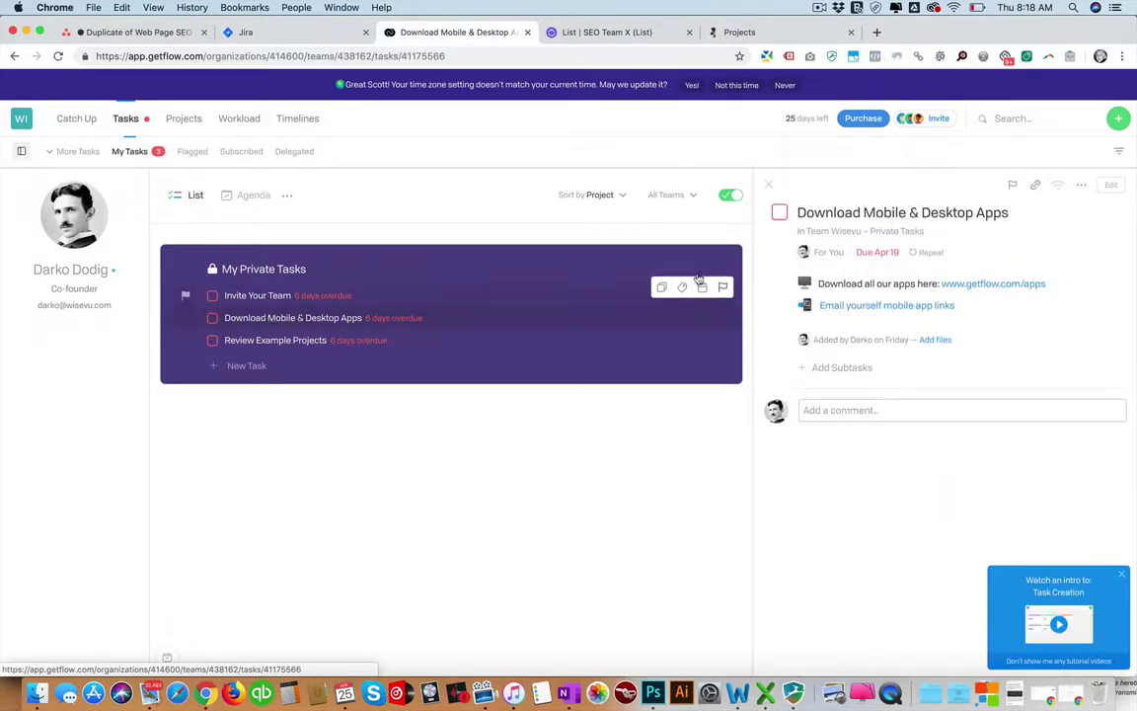
click(1081, 185)
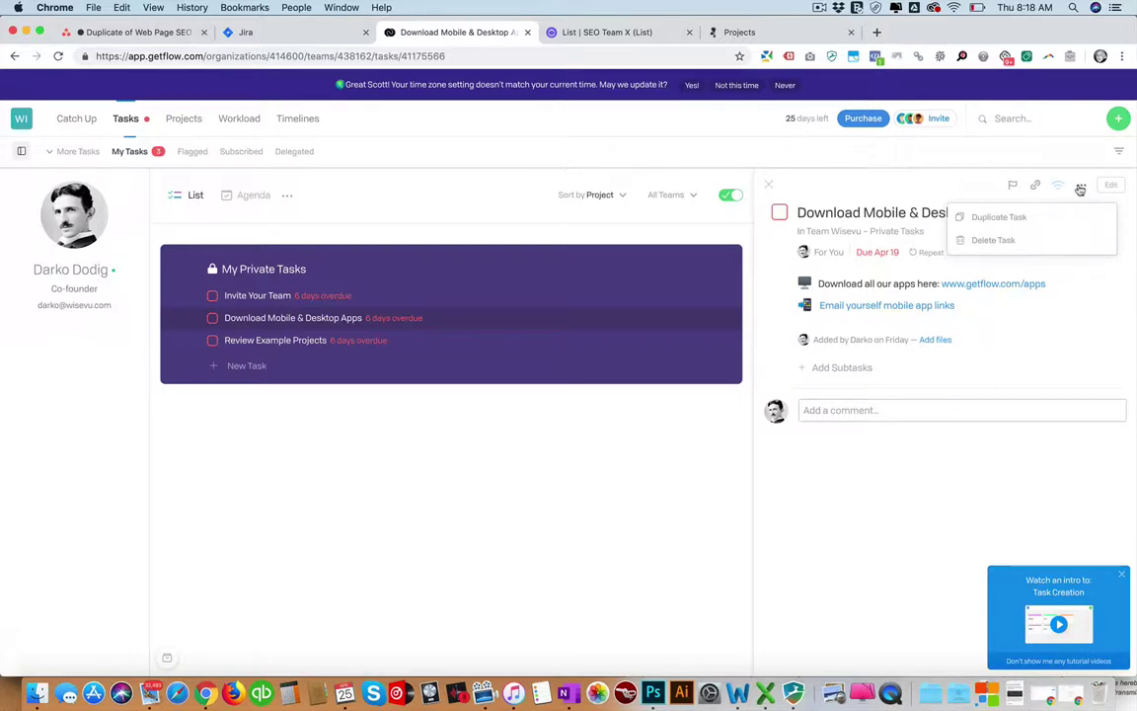
click(1080, 187)
click(1109, 187)
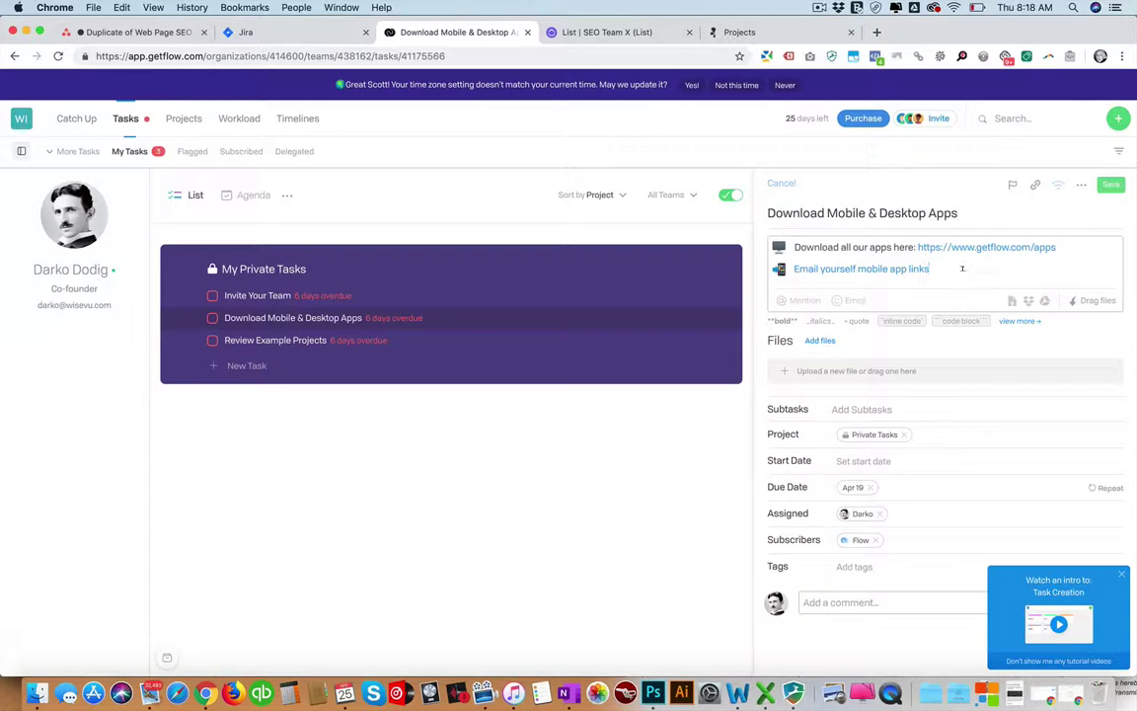
key(Return)
key(Return)
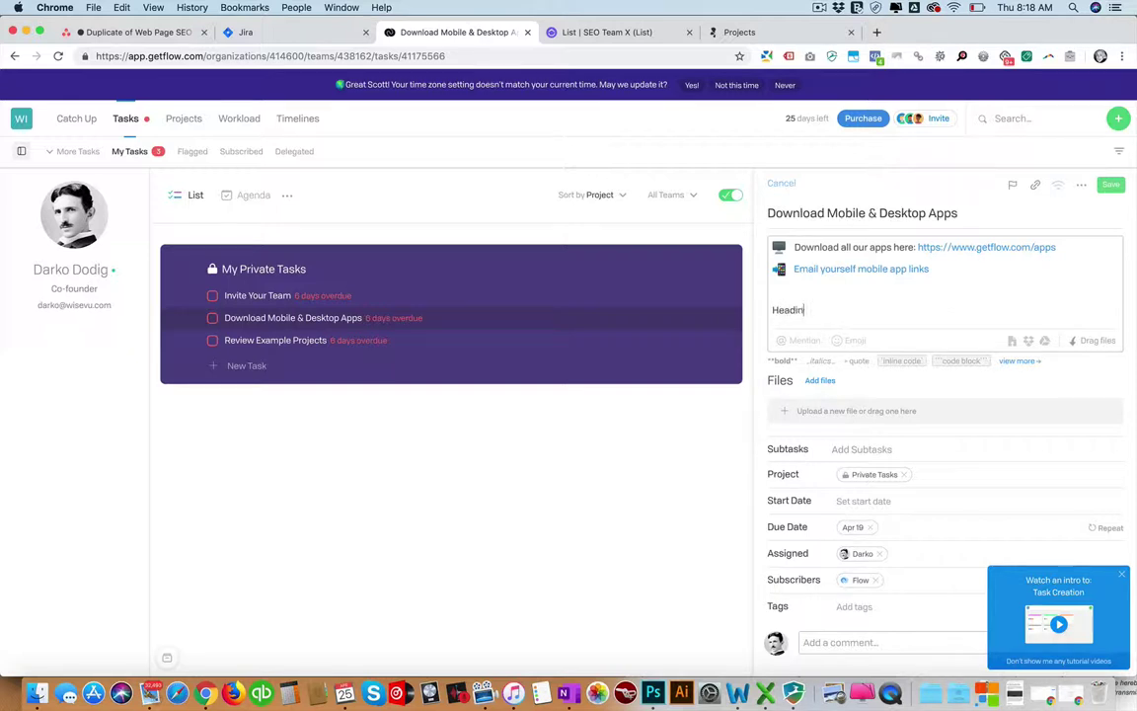
double_click(804, 310)
text(**)
key(Return)
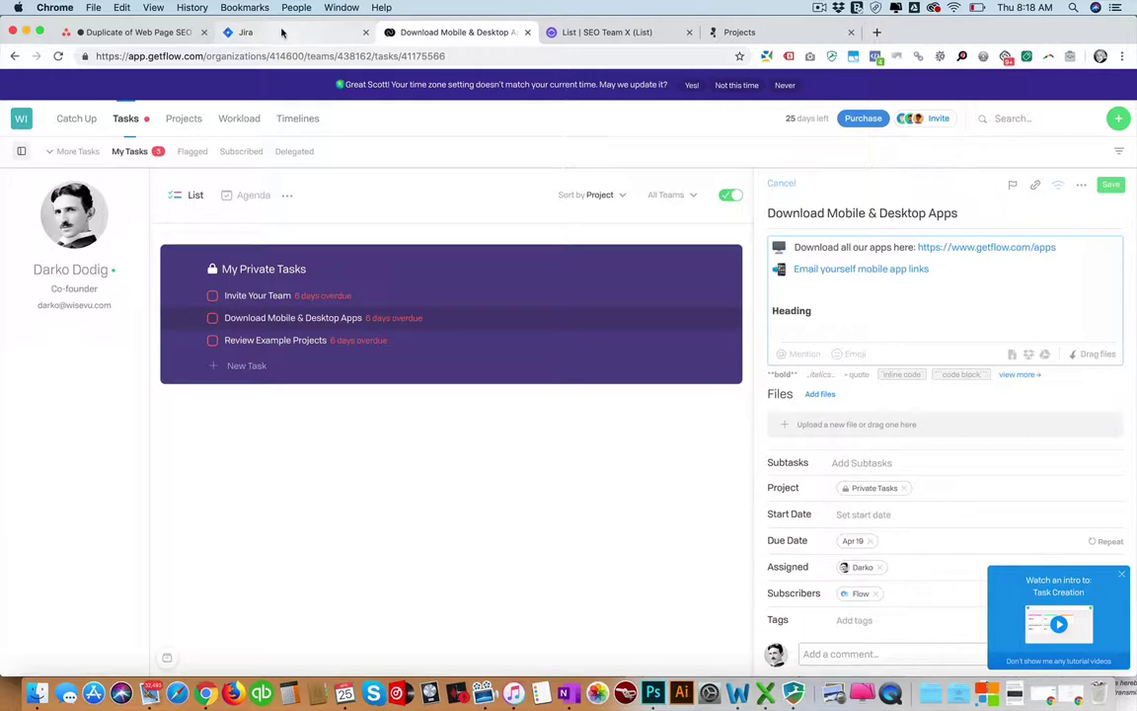
click(564, 33)
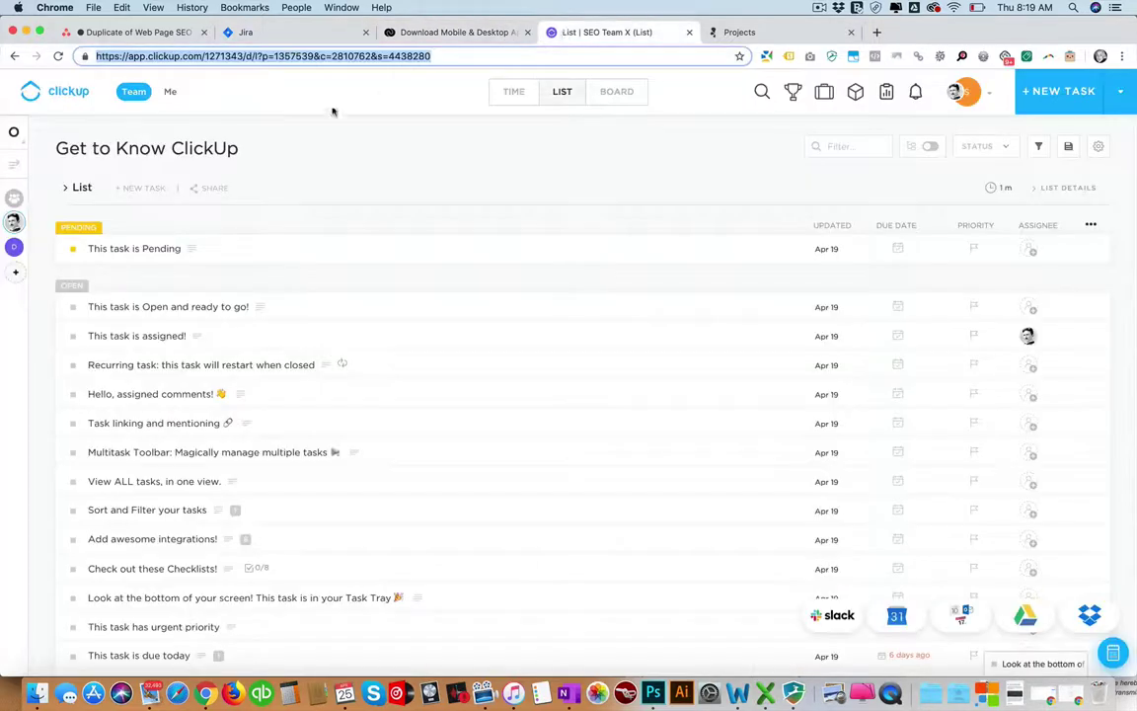
Turn the workflow paragraph in 'This task is Open and ready to go!' into a Heading 2.
click(180, 307)
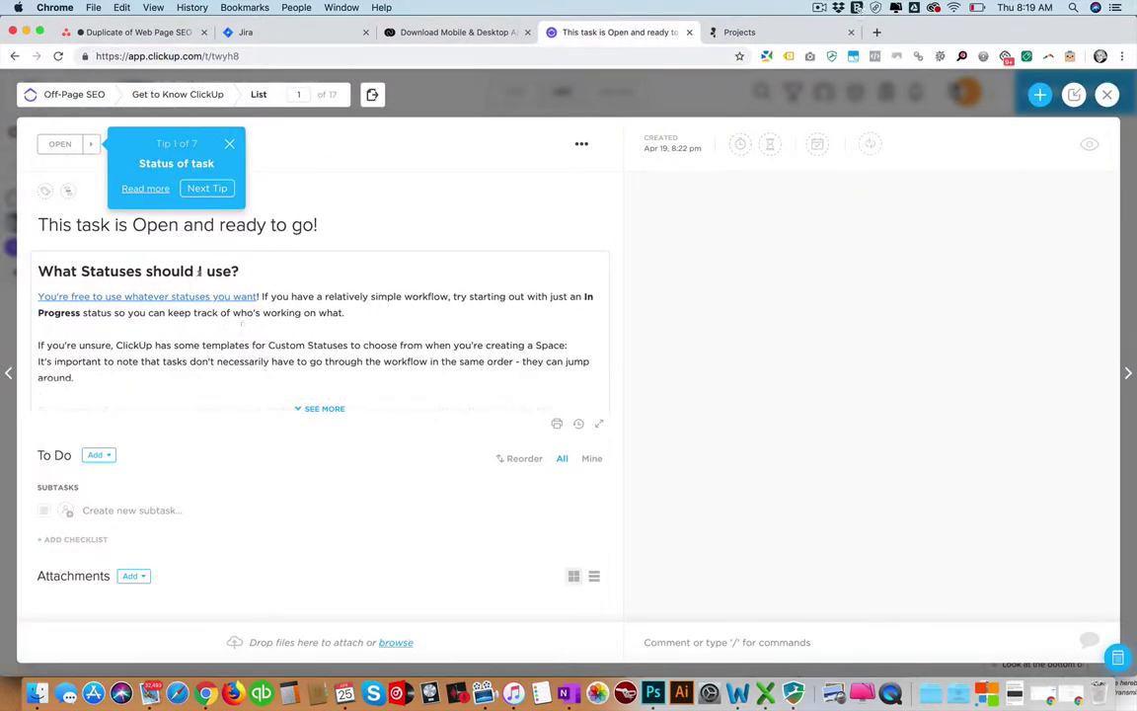
click(199, 271)
double_click(61, 404)
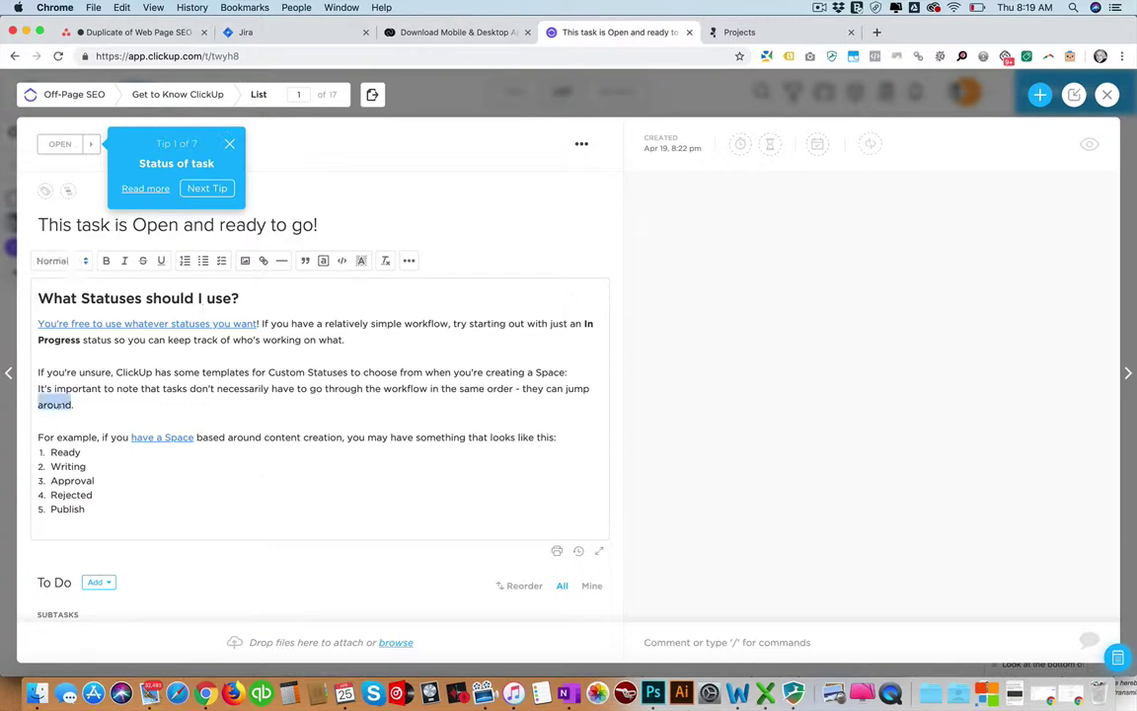
scroll(277, 513, down, 2)
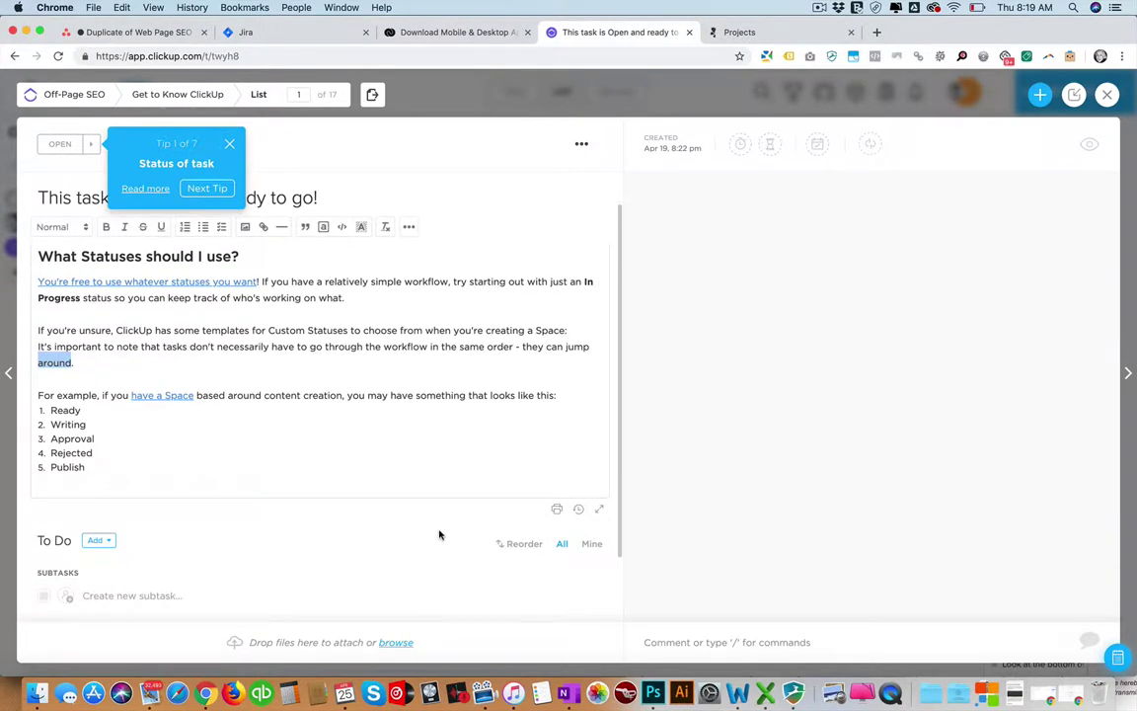
scroll(357, 526, down, 2)
scroll(325, 473, up, 3)
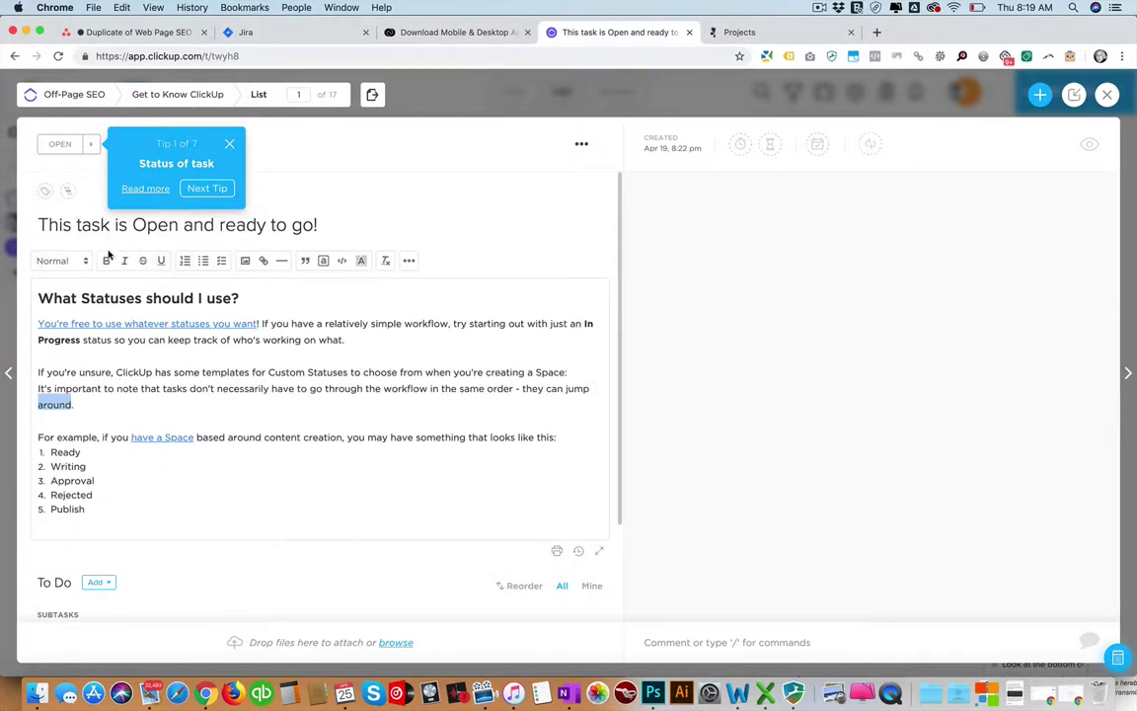
click(74, 259)
click(73, 302)
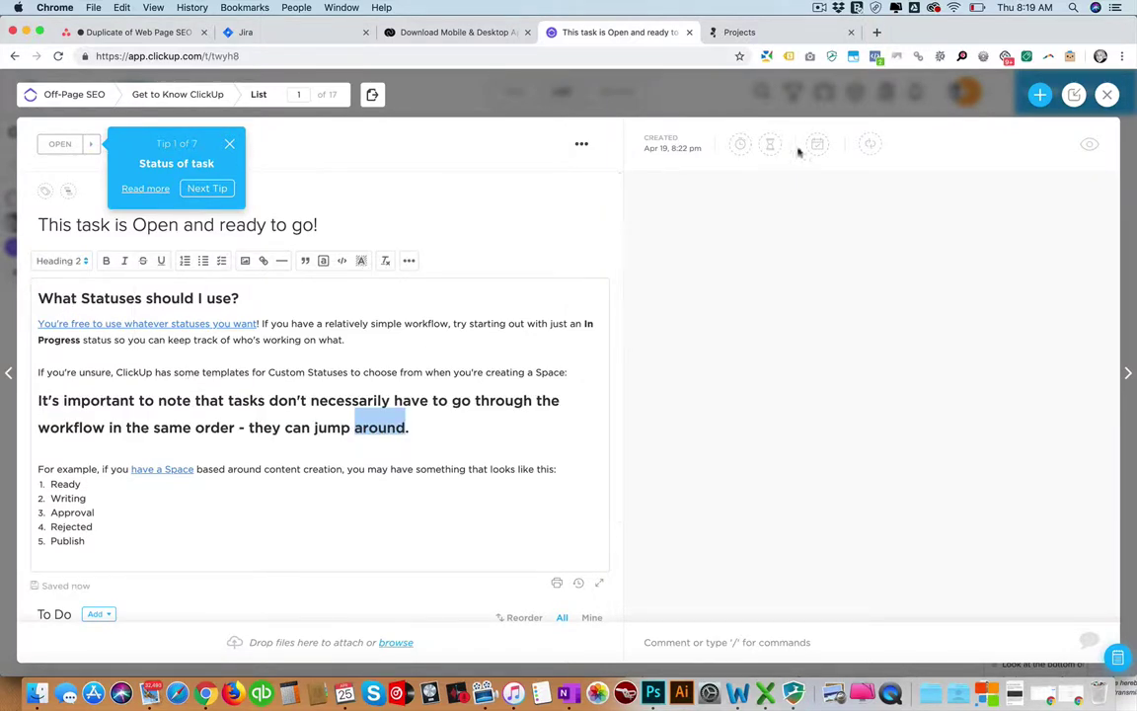
click(1105, 95)
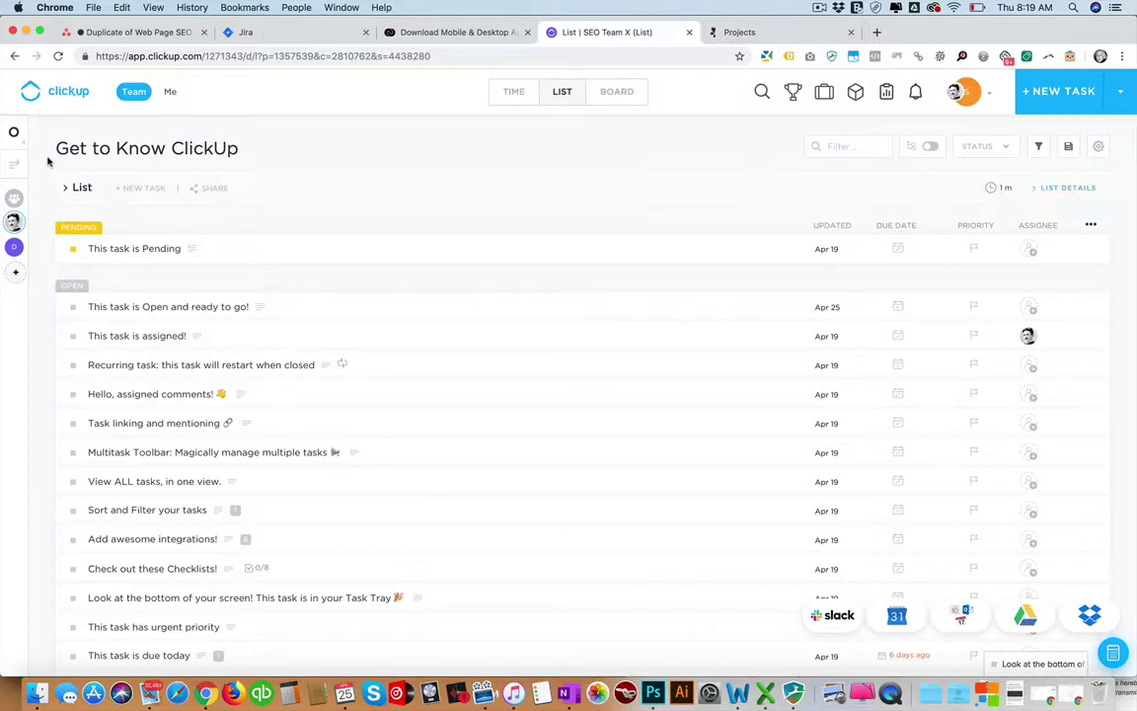
click(15, 129)
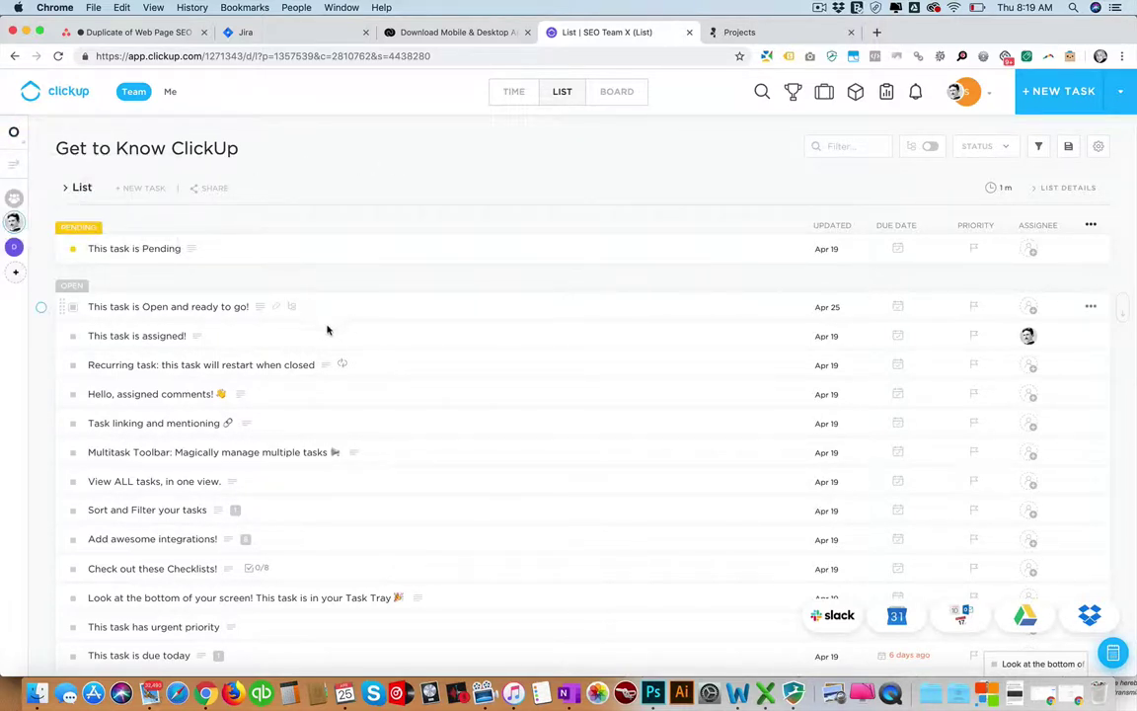
scroll(316, 330, down, 2)
click(181, 326)
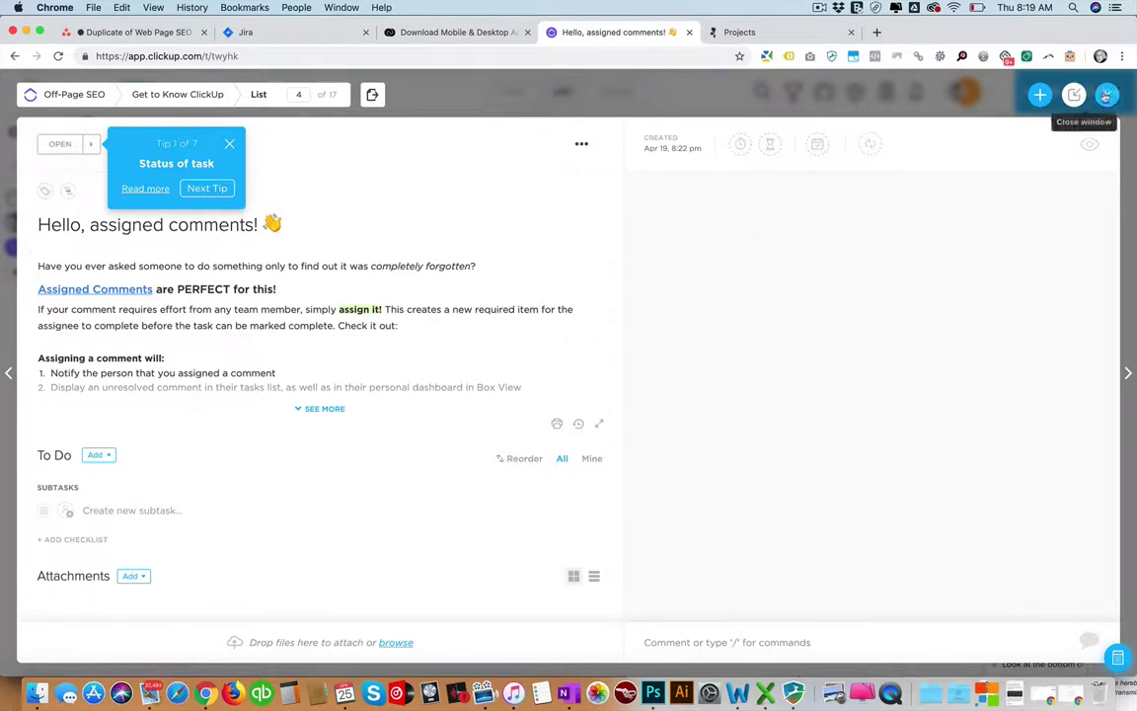
click(1106, 94)
click(14, 133)
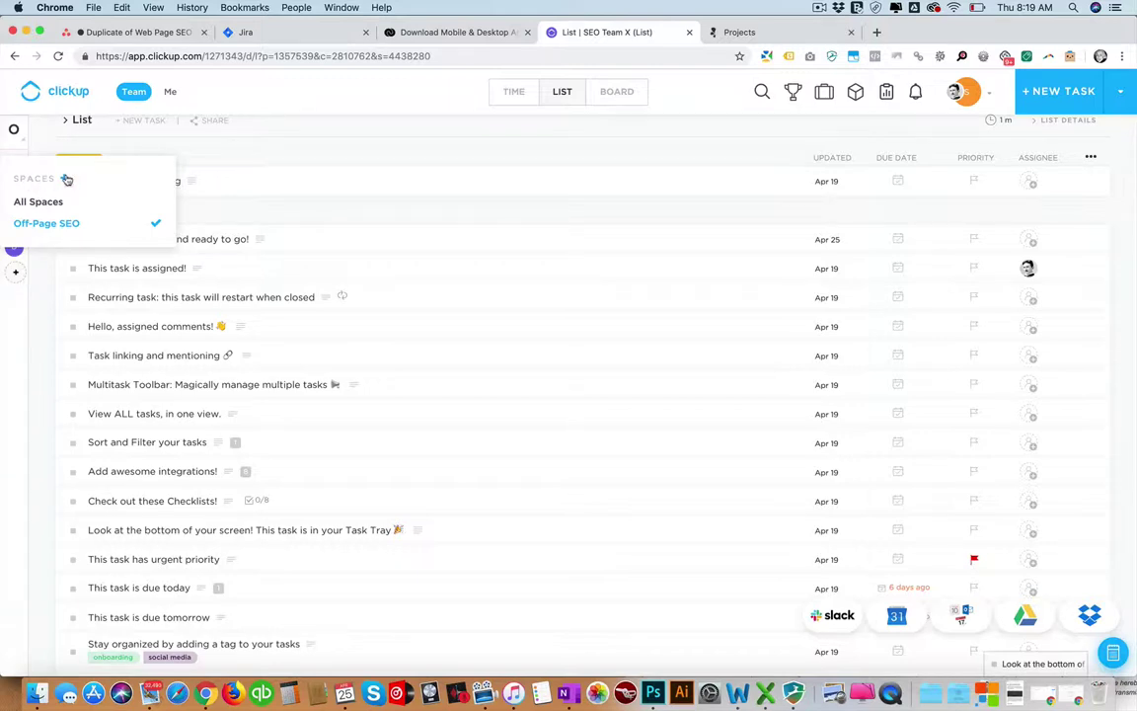
click(50, 224)
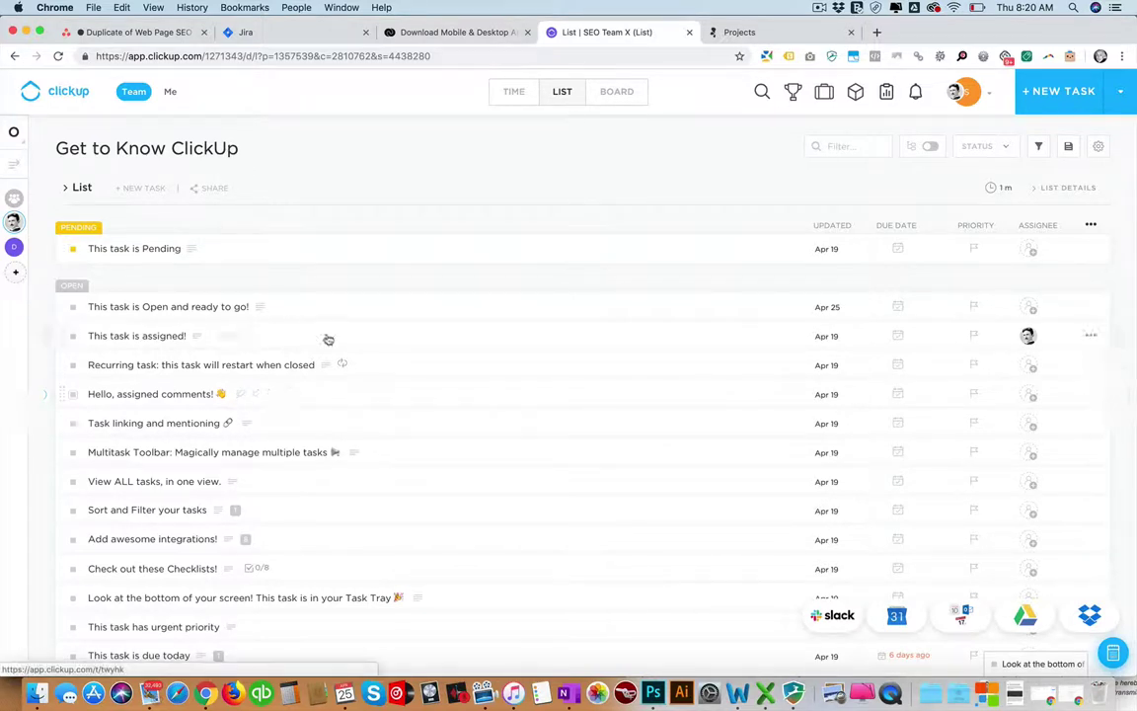
Close the Asana instructions task, open Web Pages SEO Checklist, then return to ClickUp.
click(138, 32)
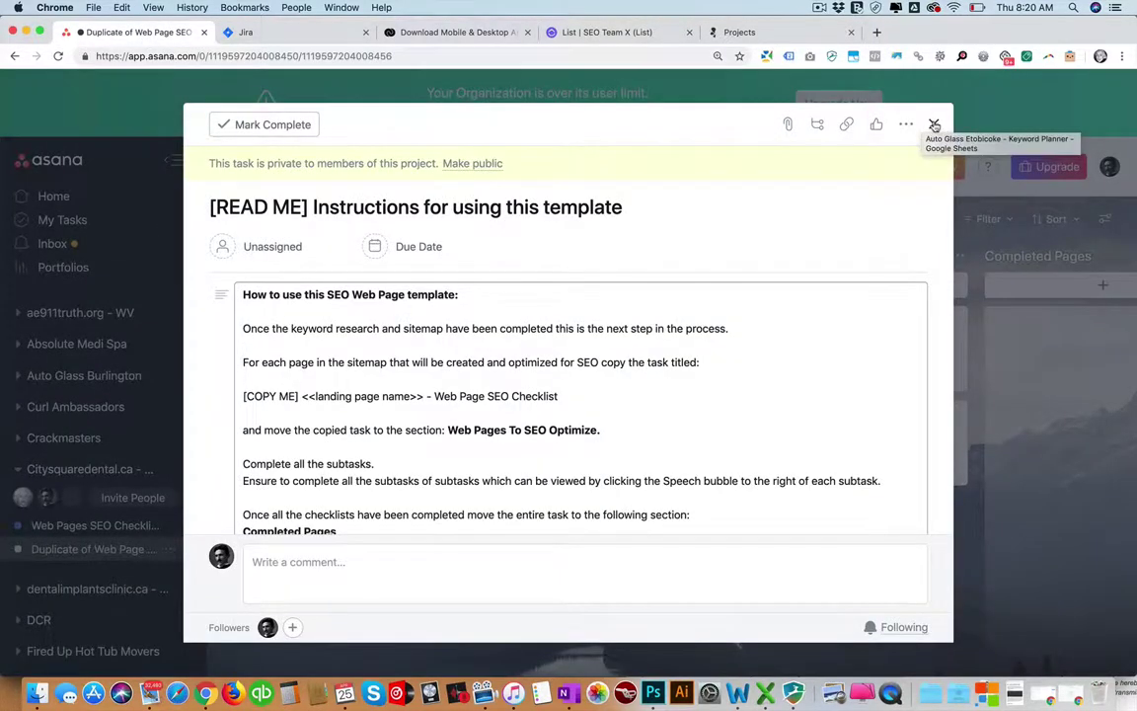
click(933, 124)
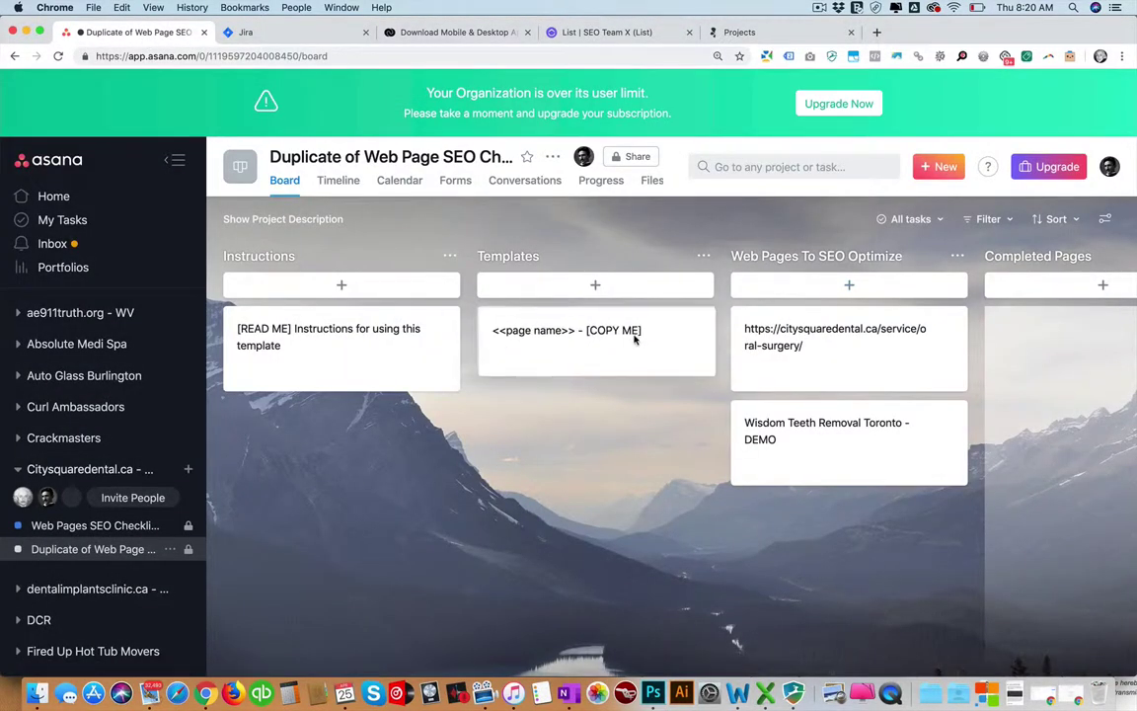
click(95, 525)
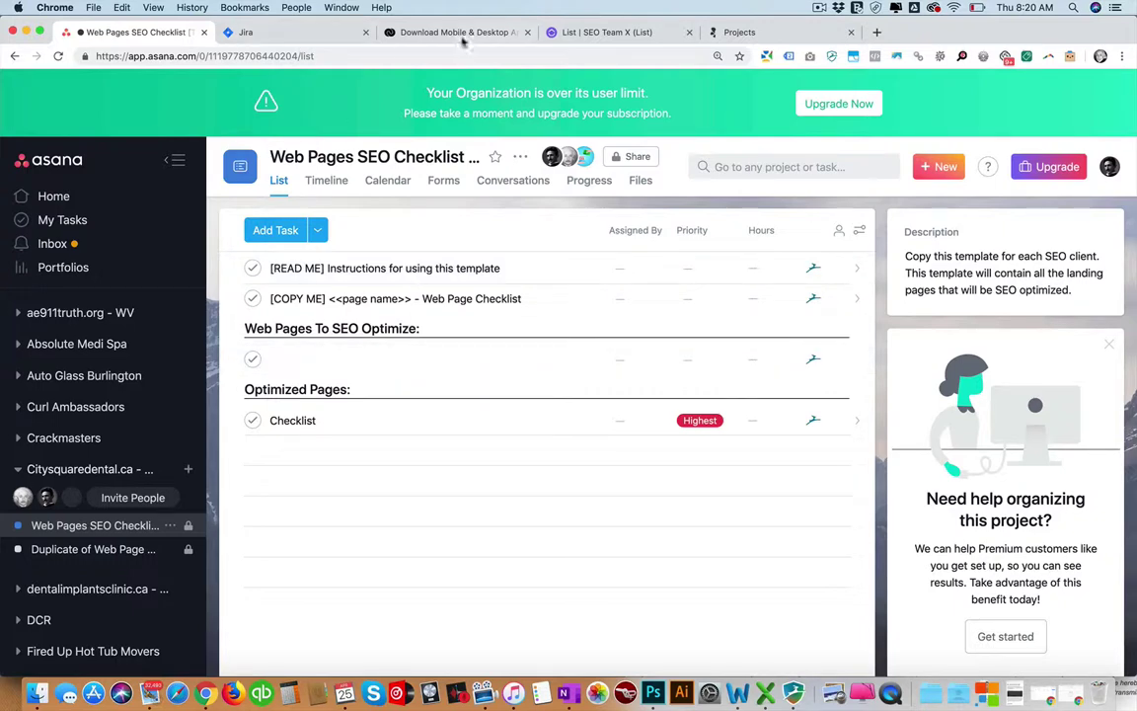
click(611, 33)
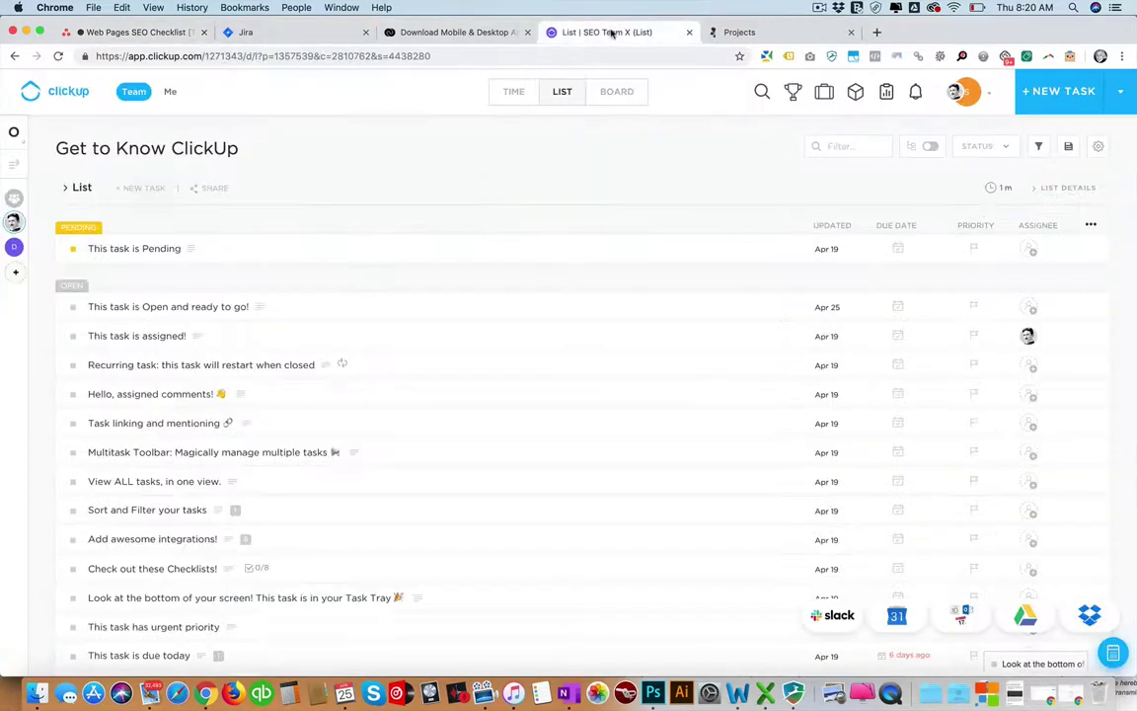
Change the ClickUp space filter from Off-Page SEO to All Spaces.
click(20, 197)
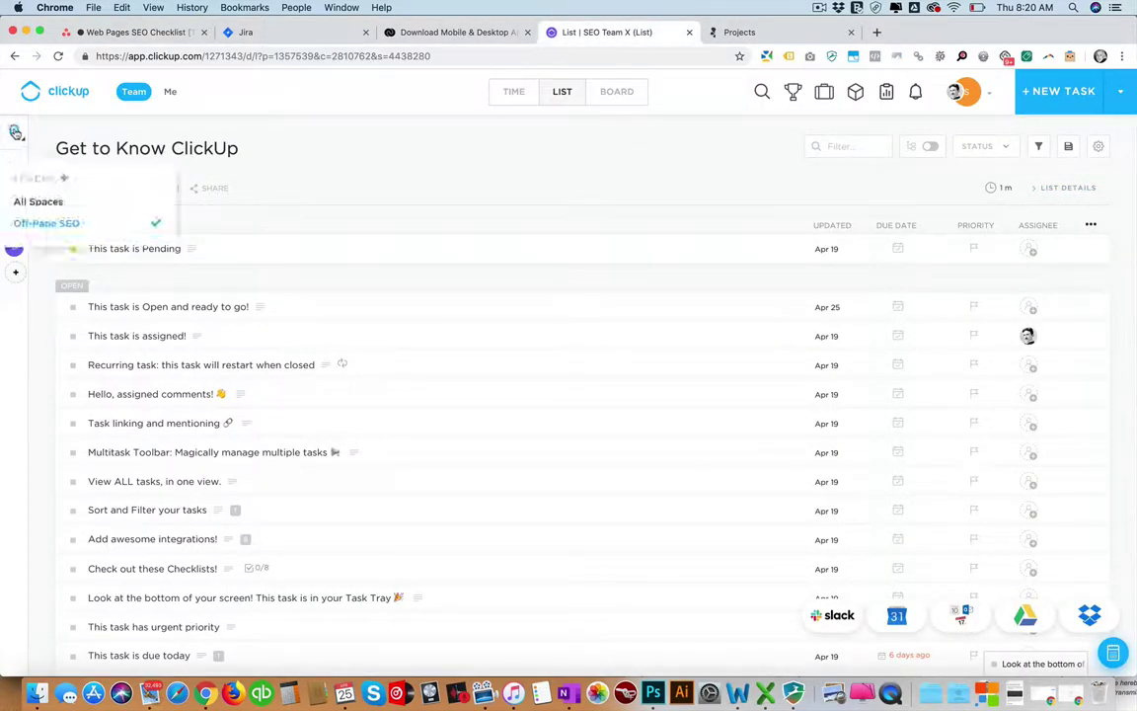
click(36, 201)
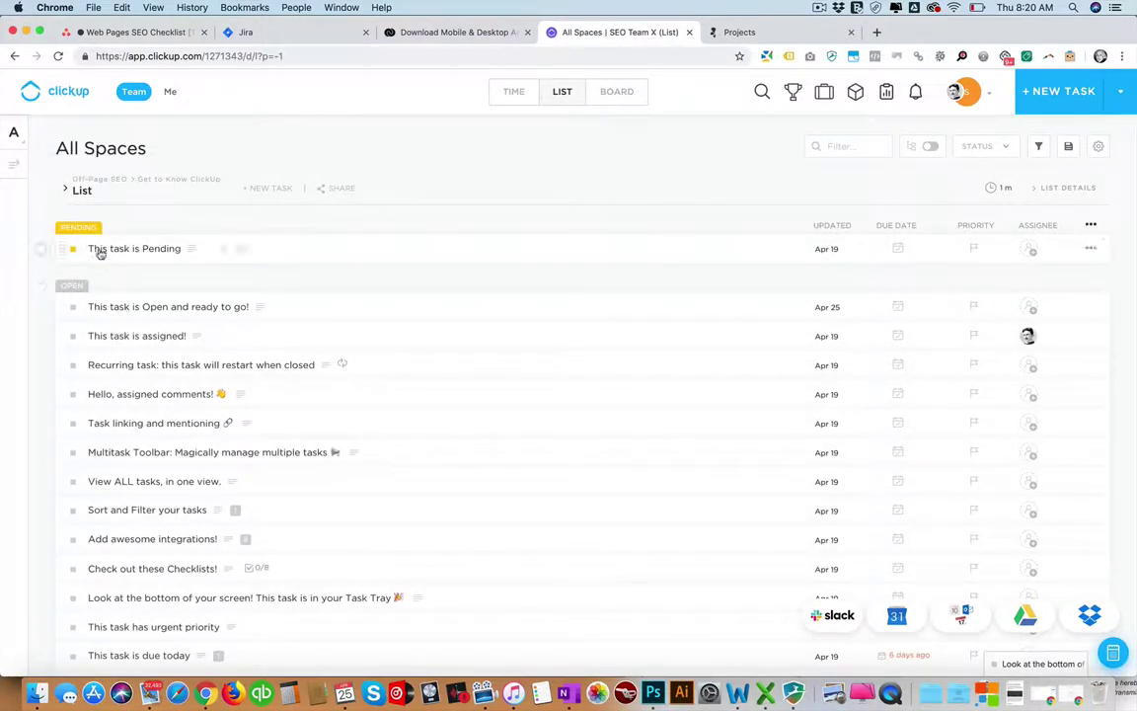
scroll(123, 331, down, 5)
scroll(143, 323, up, 5)
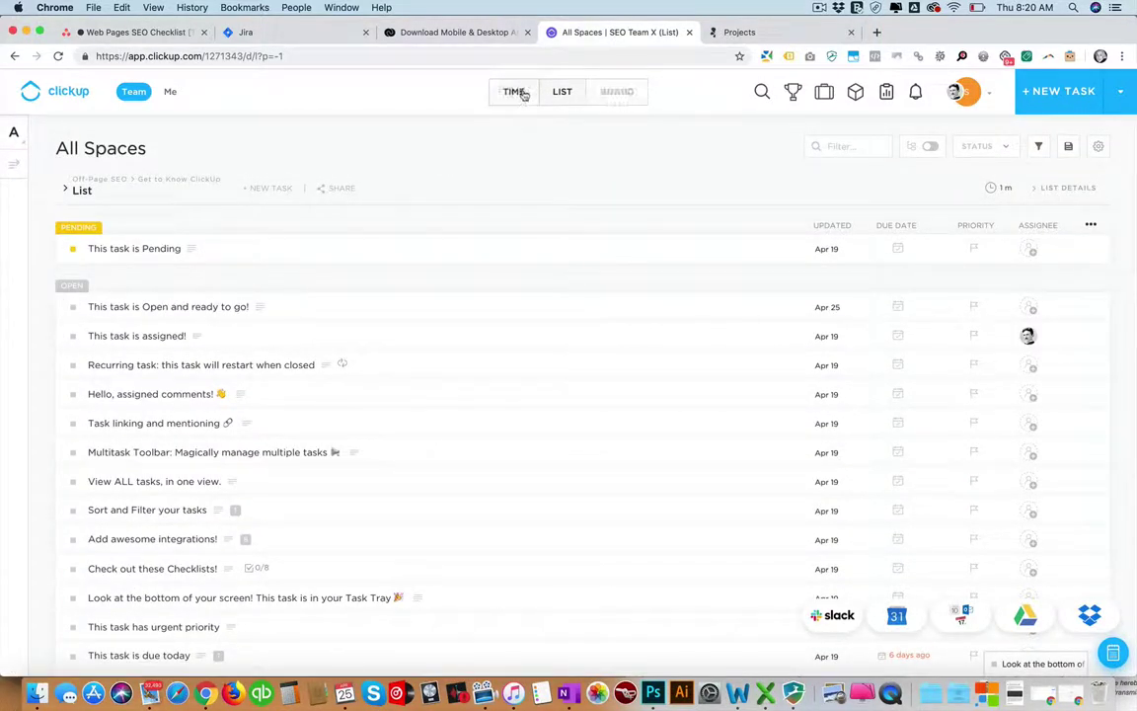
Preview the tasks in BOARD and TIME views, then switch back to LIST.
click(614, 93)
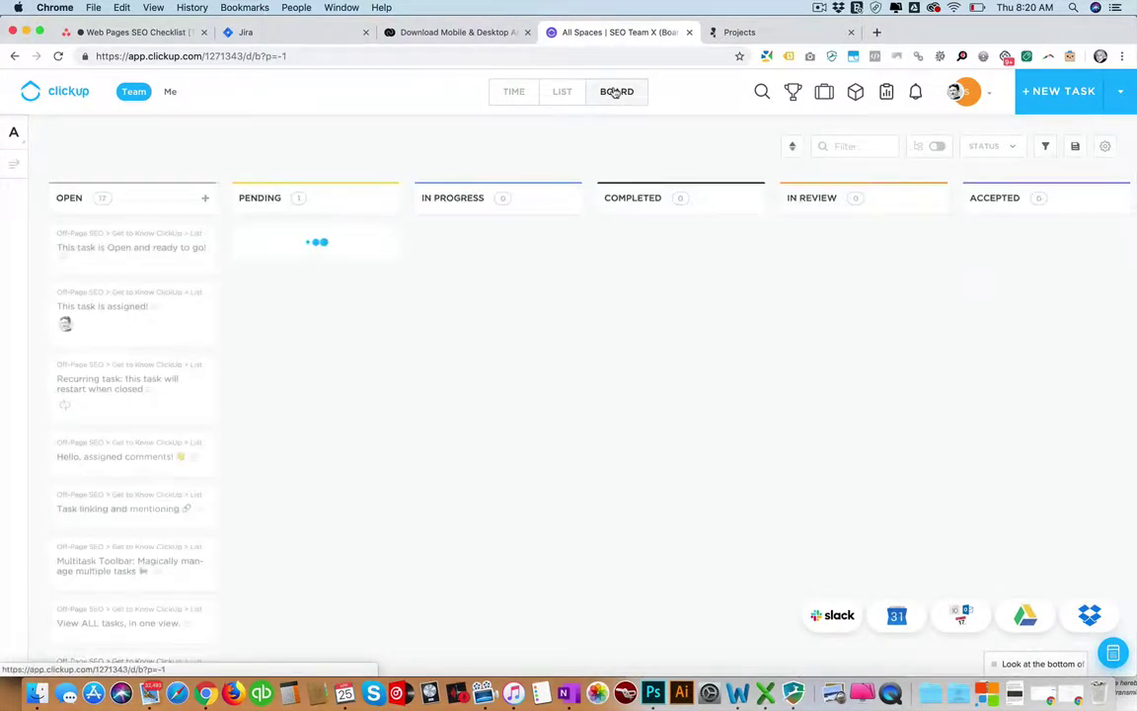
scroll(414, 202, right, 3)
scroll(415, 201, right, 5)
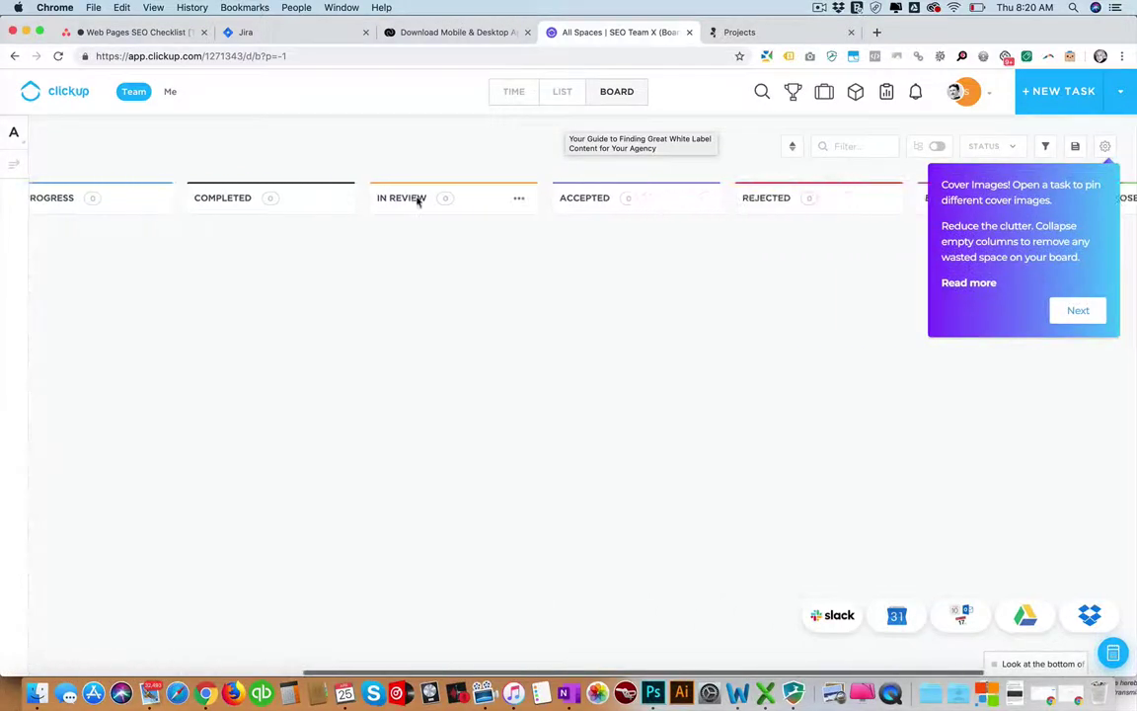
scroll(416, 198, left, 10)
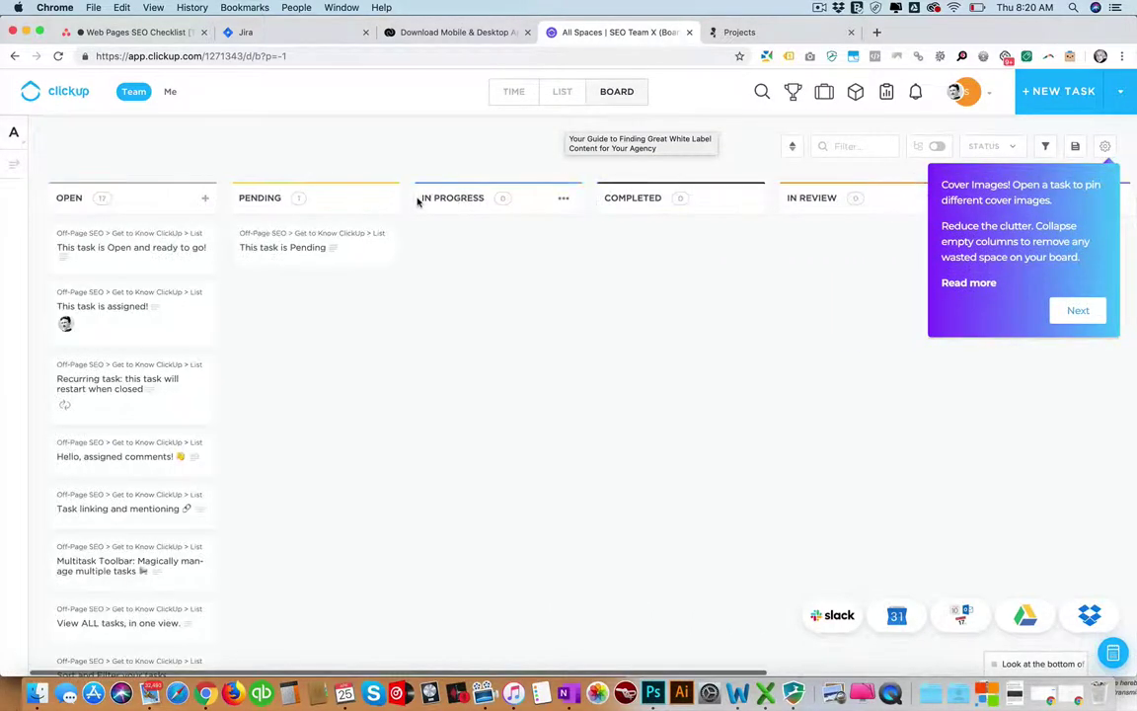
click(510, 96)
click(561, 93)
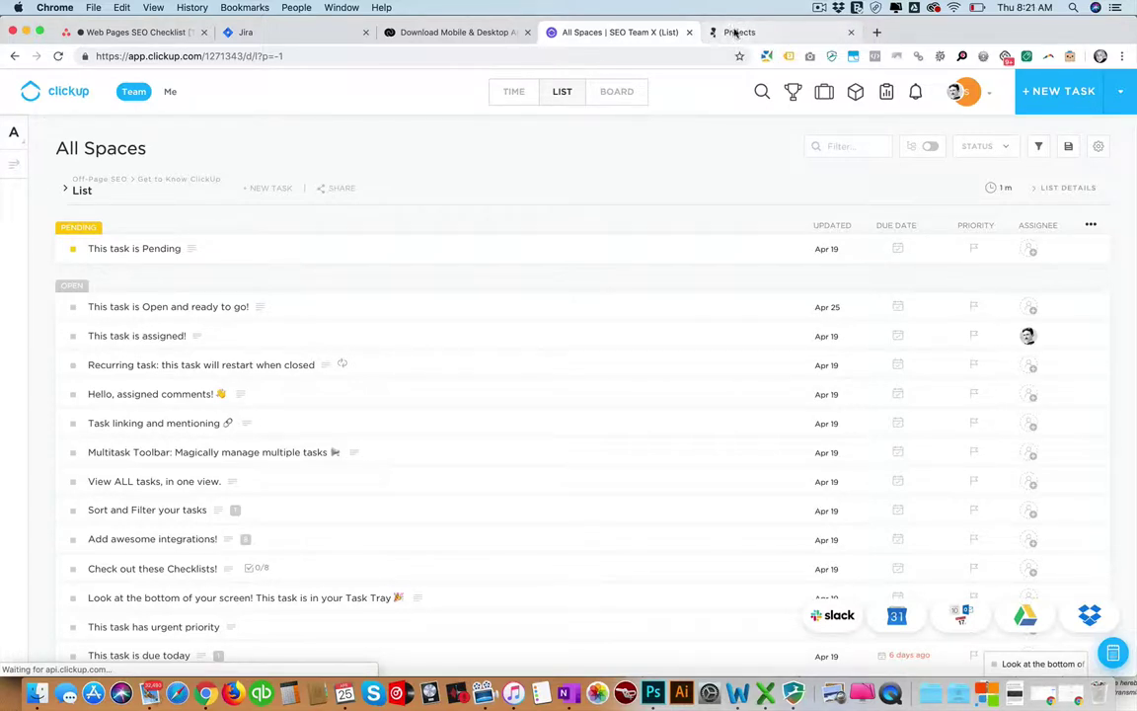
Browse the draperycurtainrods.ca guest-blogging board's monthly sections in Breeze, then return to Asana.
click(735, 34)
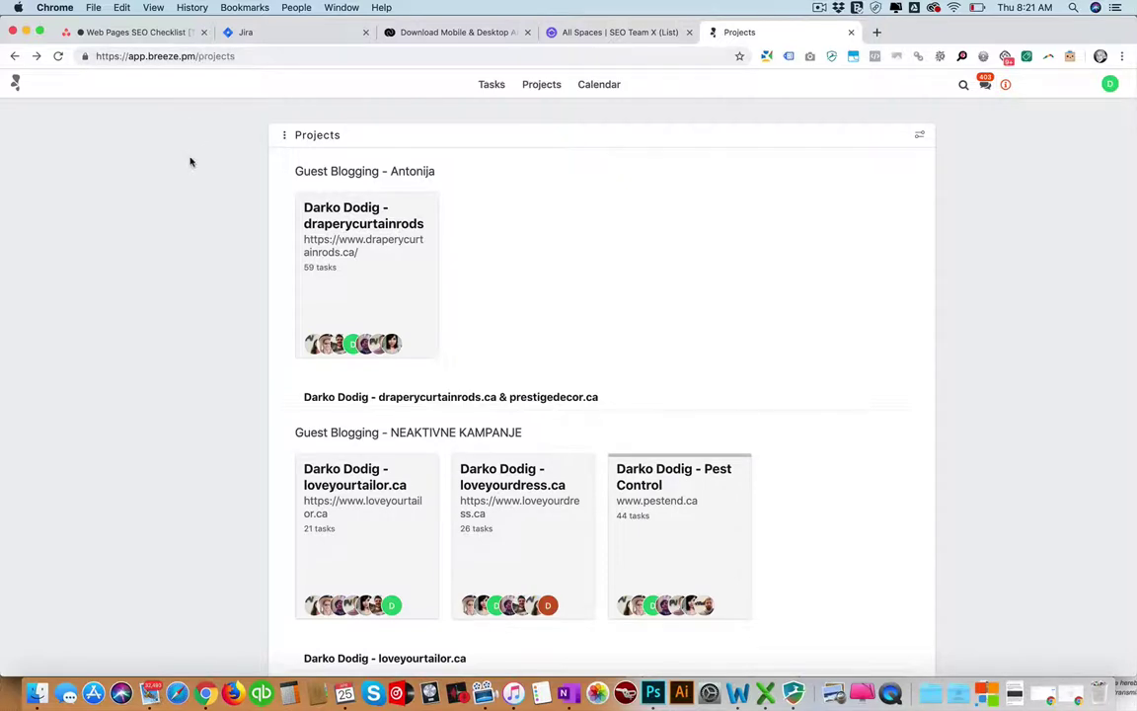
scroll(190, 163, down, 2)
scroll(190, 163, up, 2)
scroll(235, 219, down, 2)
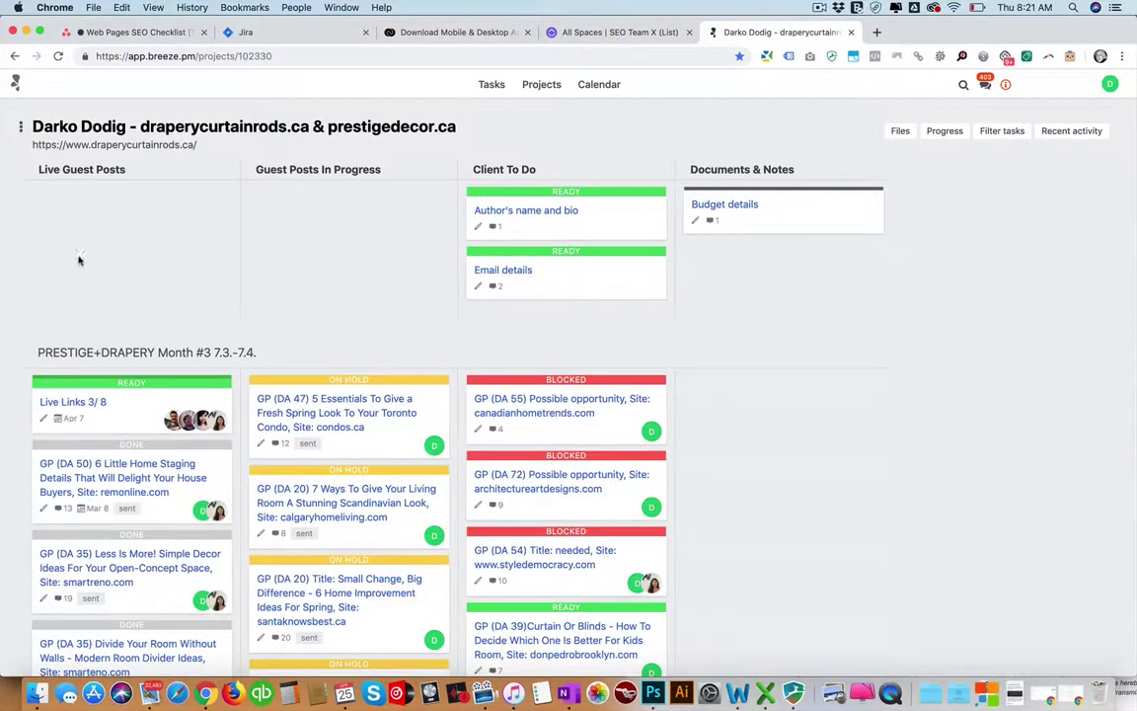
scroll(55, 256, down, 10)
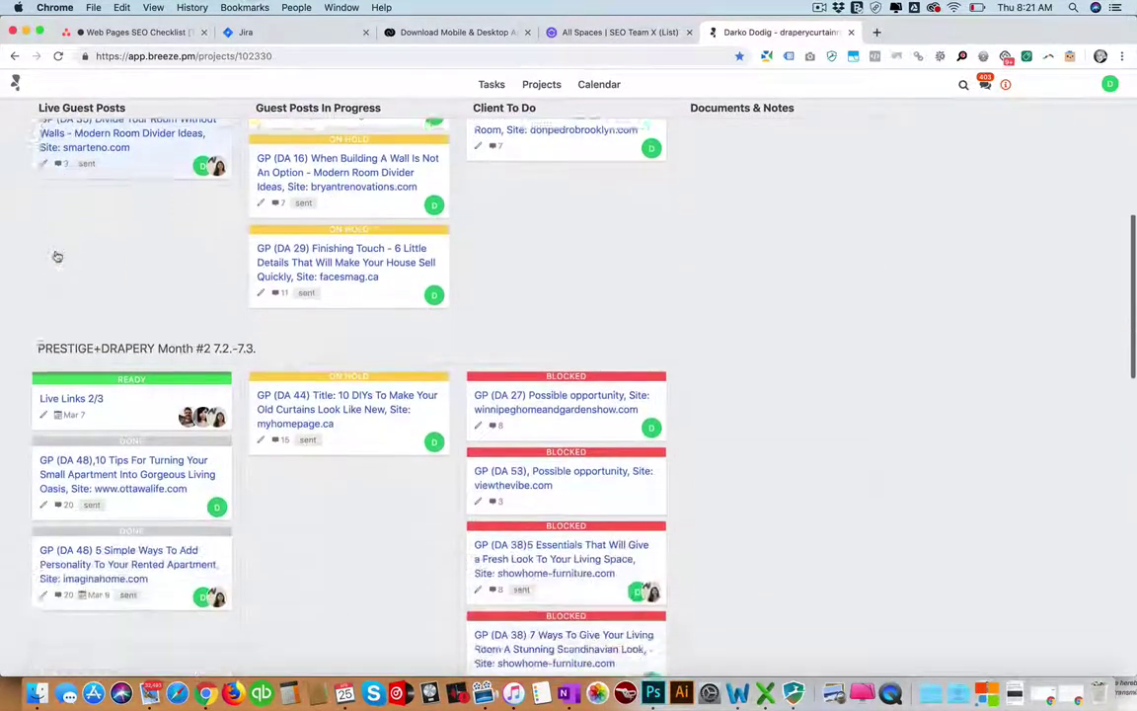
scroll(325, 324, down, 8)
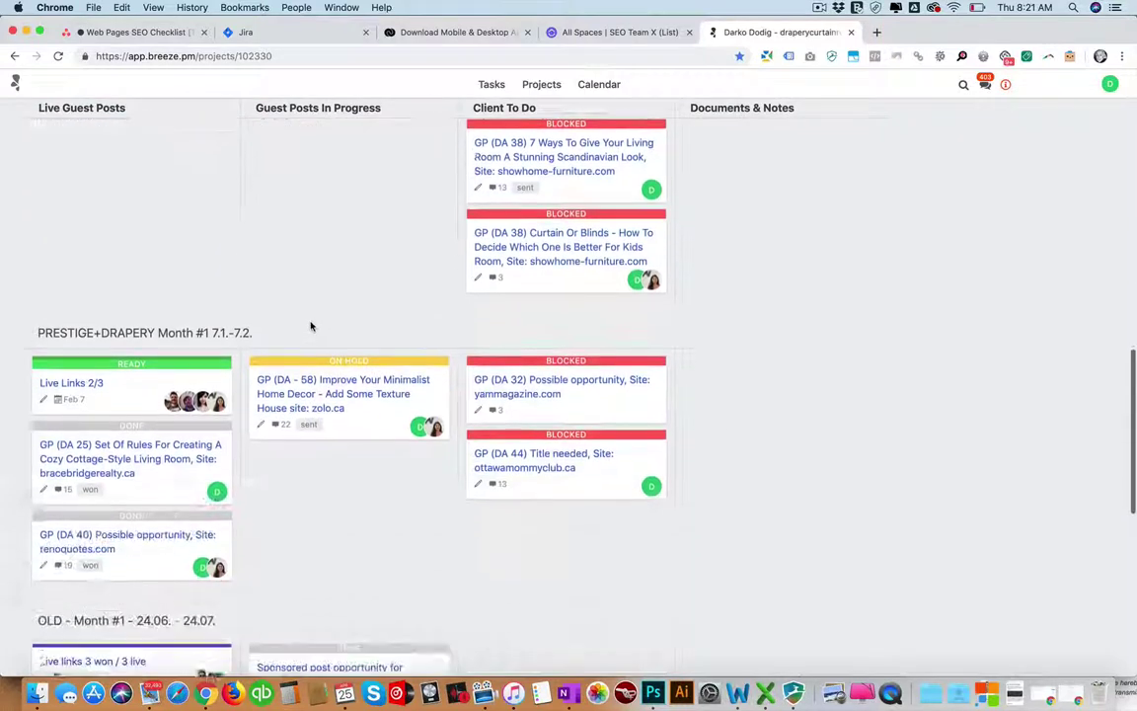
scroll(311, 326, down, 1)
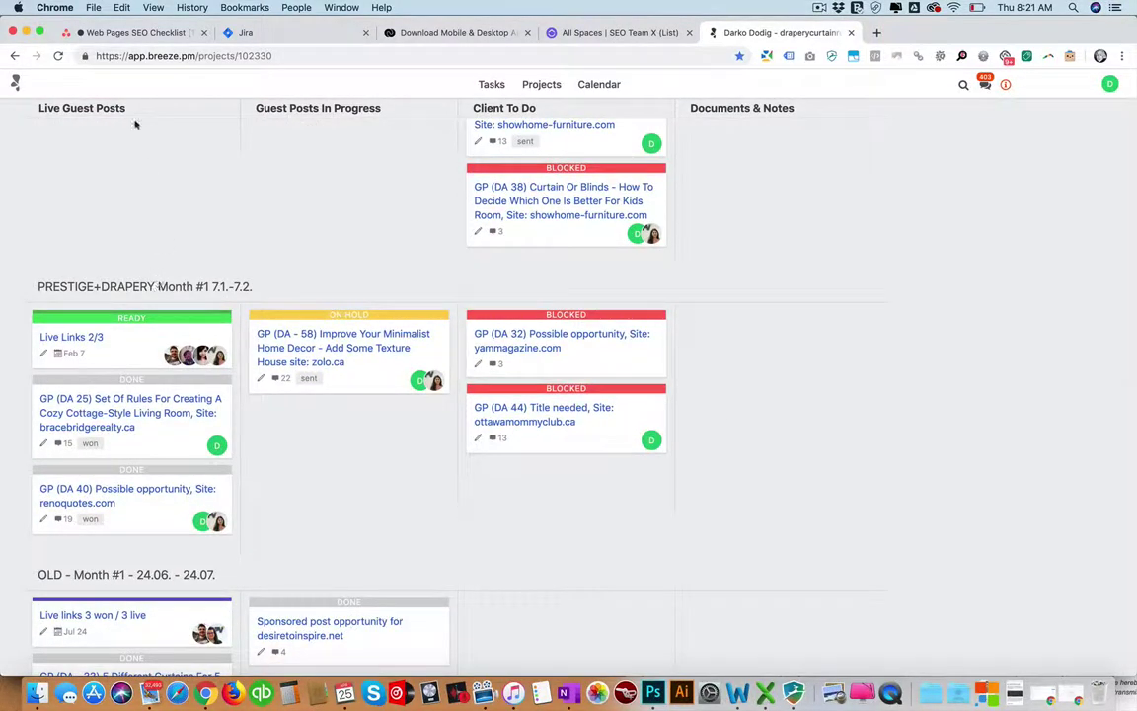
click(103, 31)
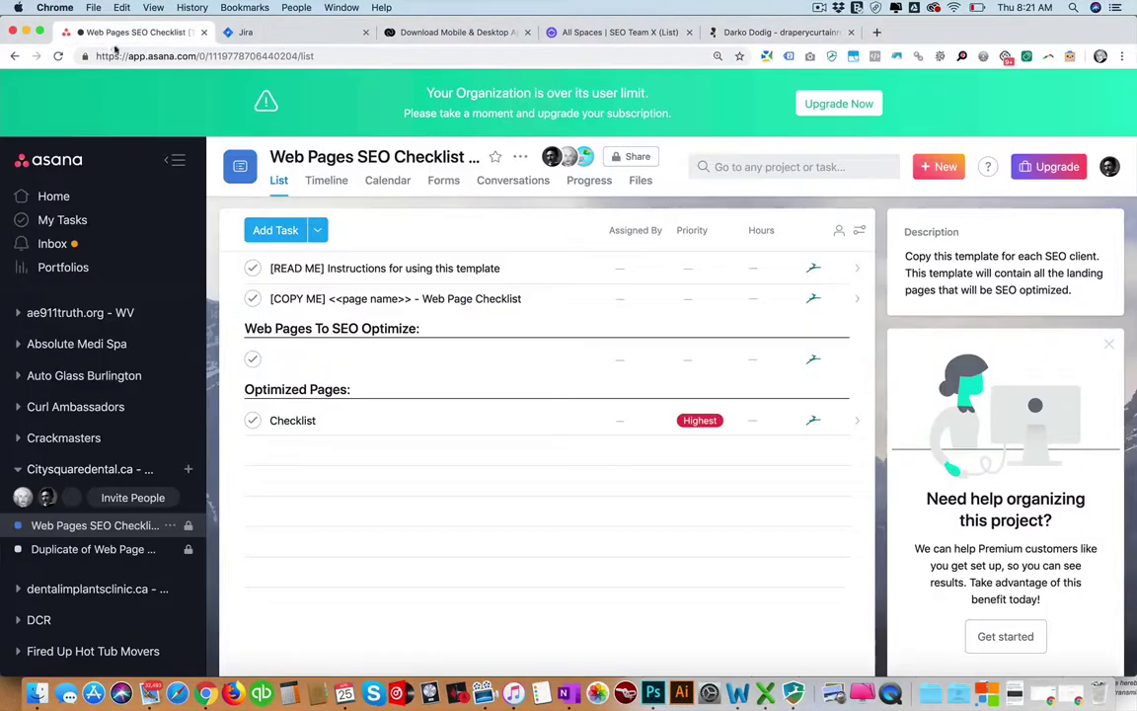
Open the Duplicate of Web Page SEO board in Asana and dismiss the low battery notice.
click(90, 549)
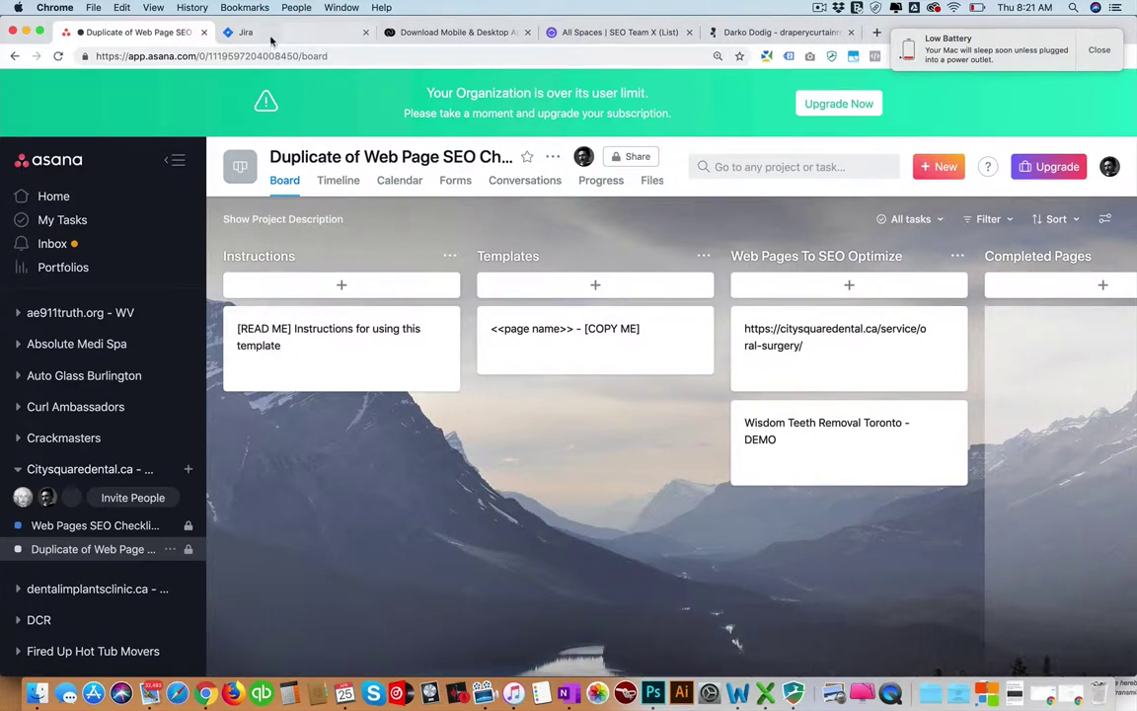
click(1096, 49)
Browse the Breeze board's monthly guest-post sections, then return to Asana's Duplicate of Web Page SEO board.
click(775, 32)
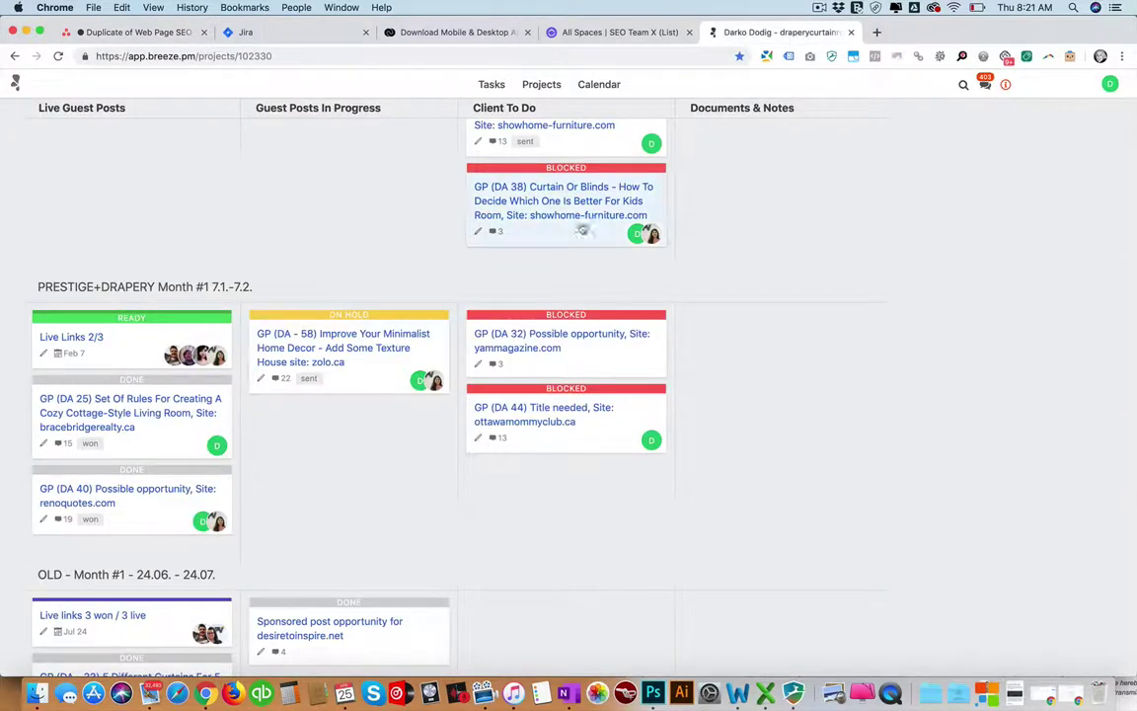
scroll(441, 339, down, 5)
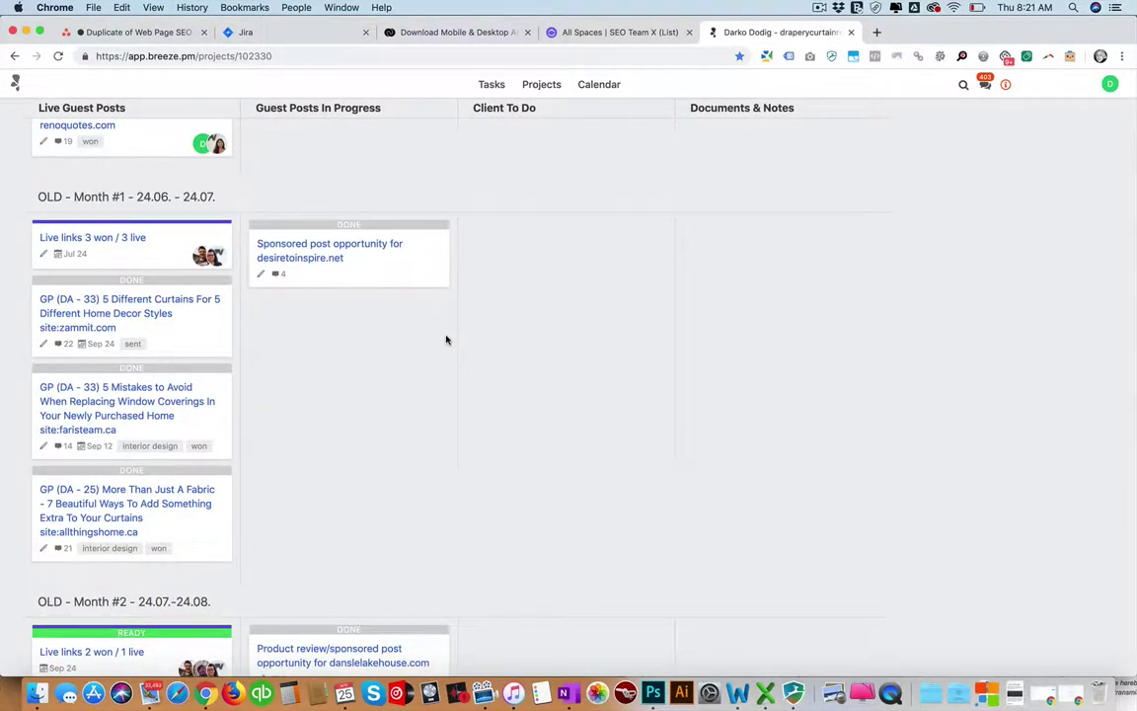
scroll(445, 339, up, 15)
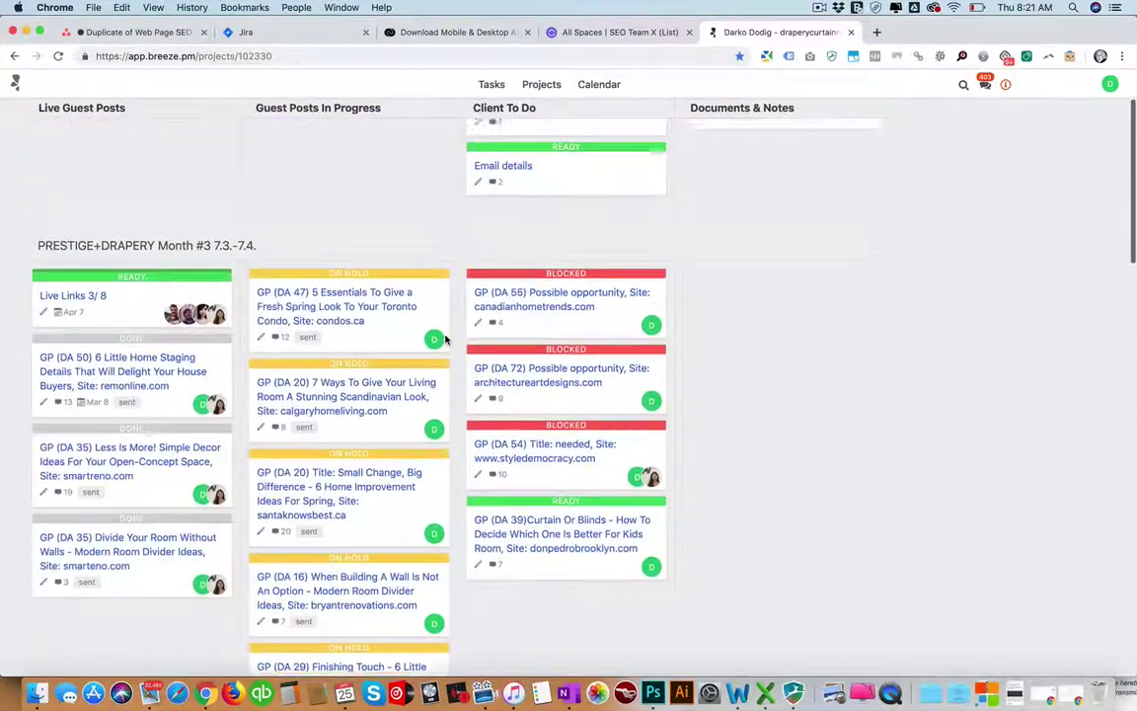
scroll(446, 339, up, 2)
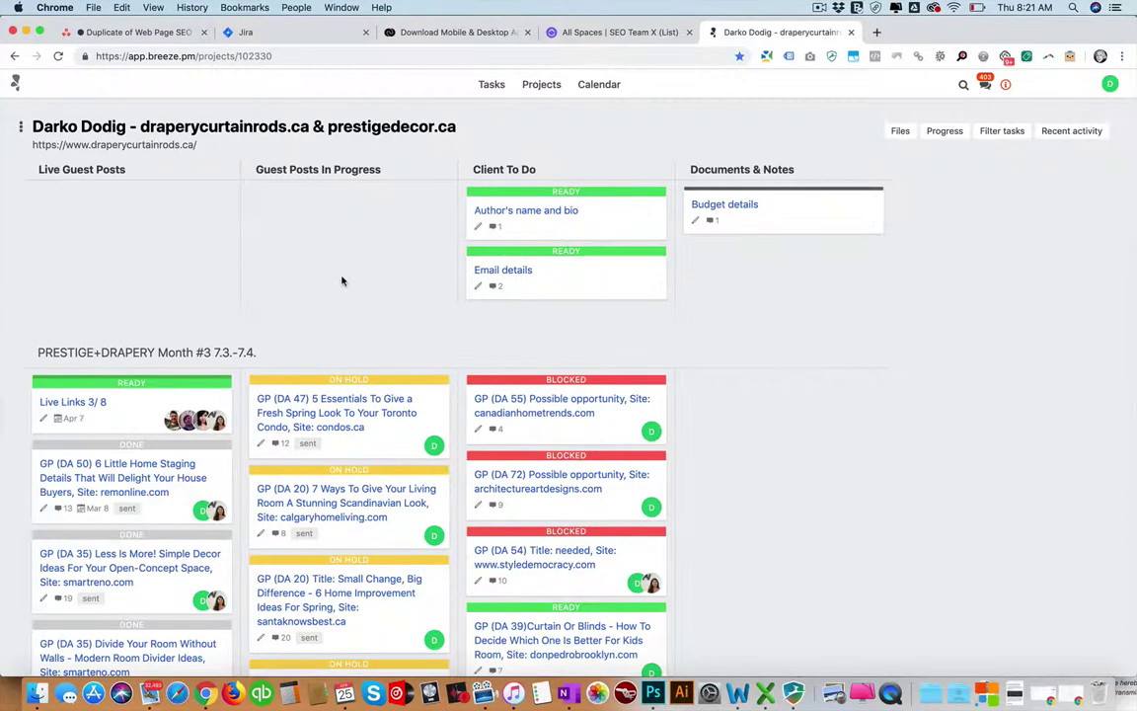
scroll(341, 282, down, 4)
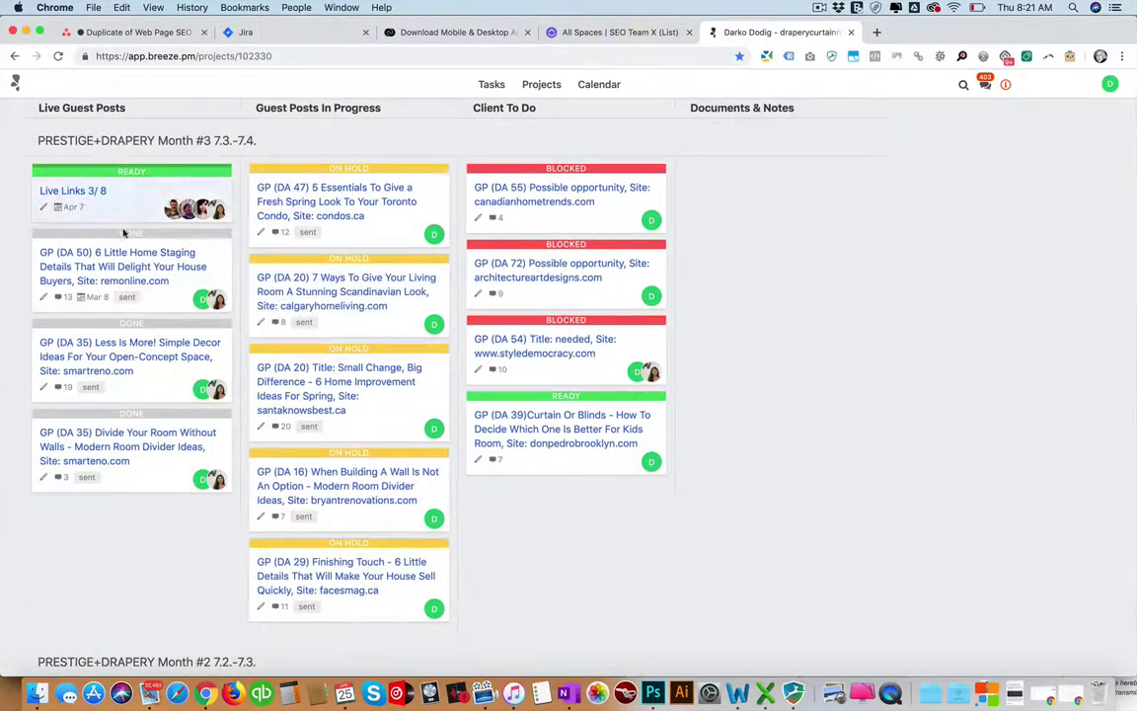
scroll(124, 233, down, 10)
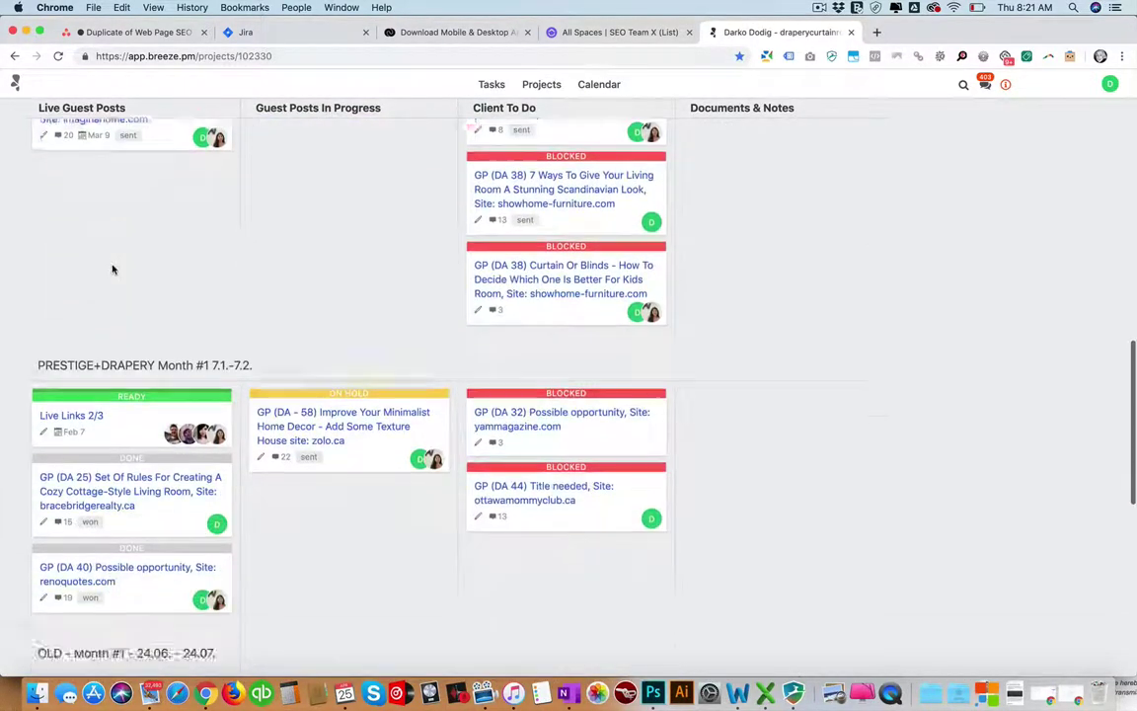
scroll(112, 269, down, 3)
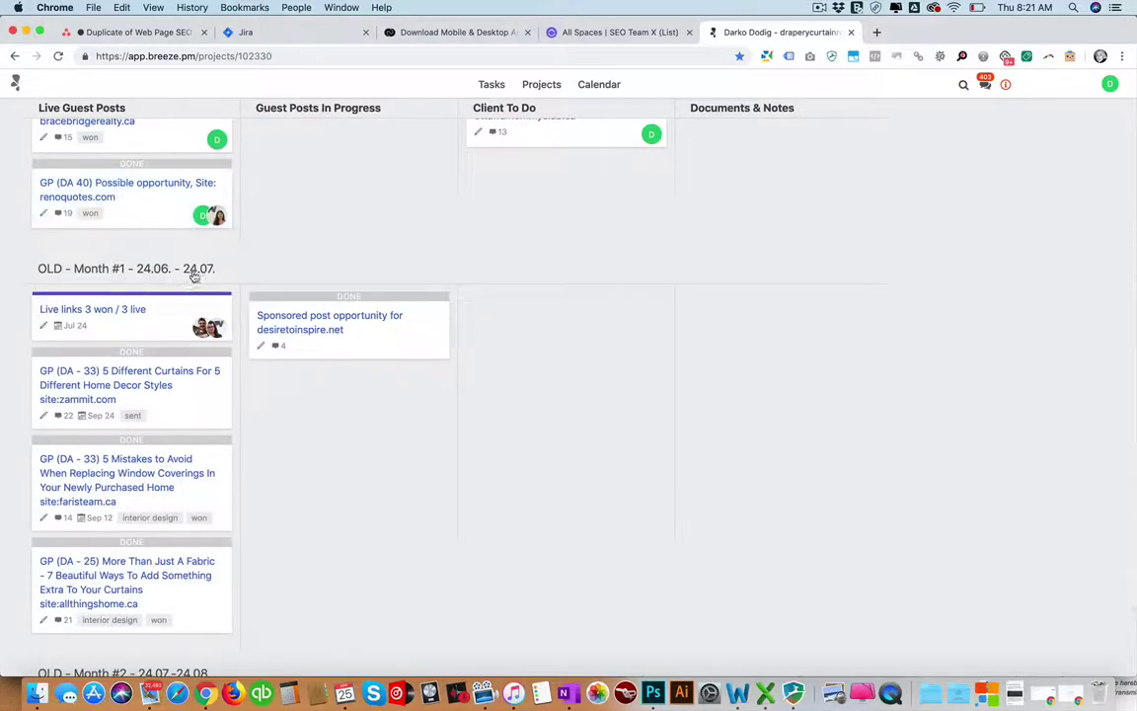
scroll(187, 287, down, 5)
scroll(182, 341, up, 15)
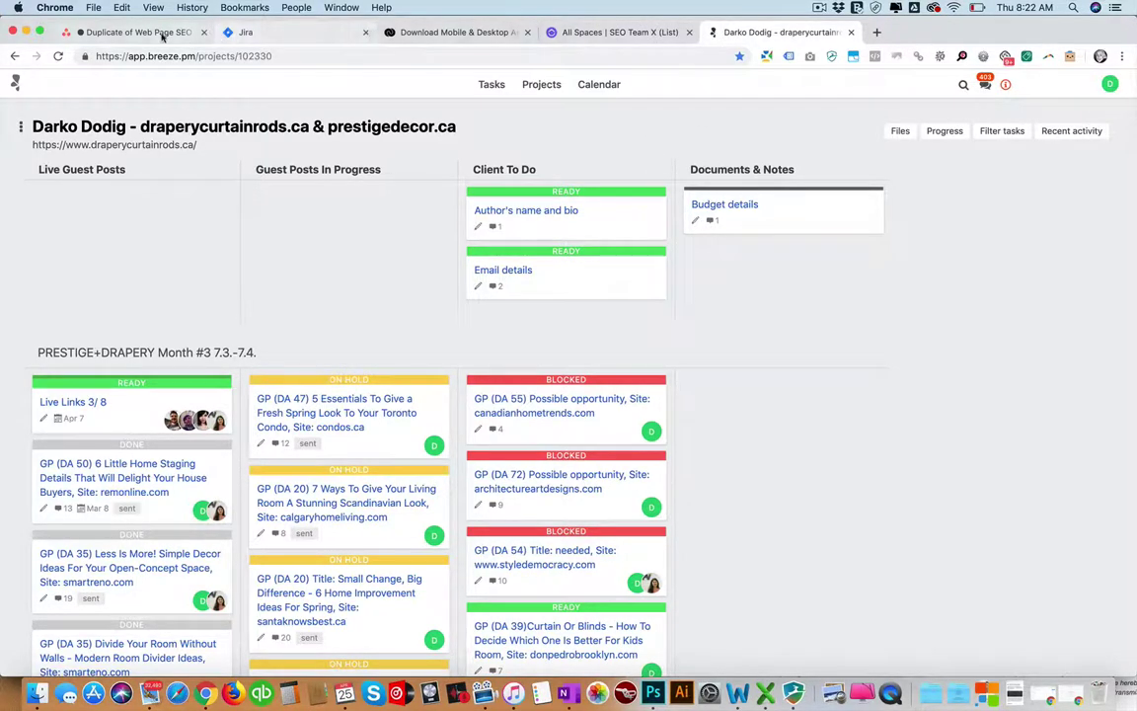
click(162, 34)
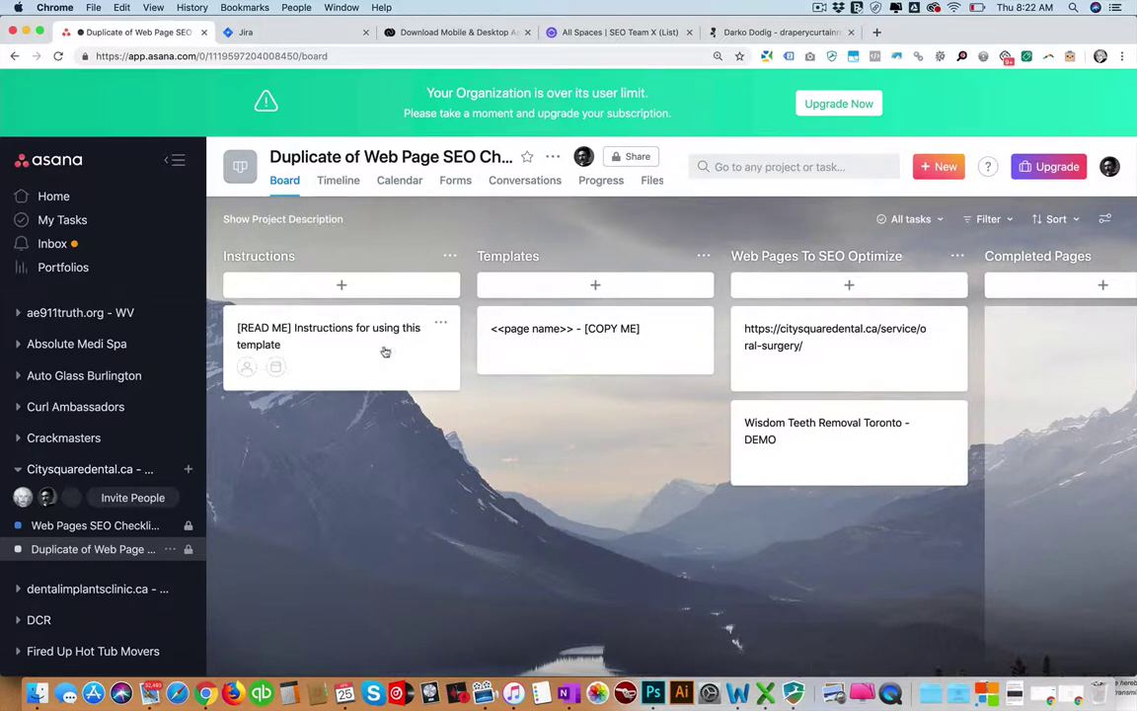
Show the Web Pages SEO Checklist project's task list from the Asana sidebar.
click(99, 525)
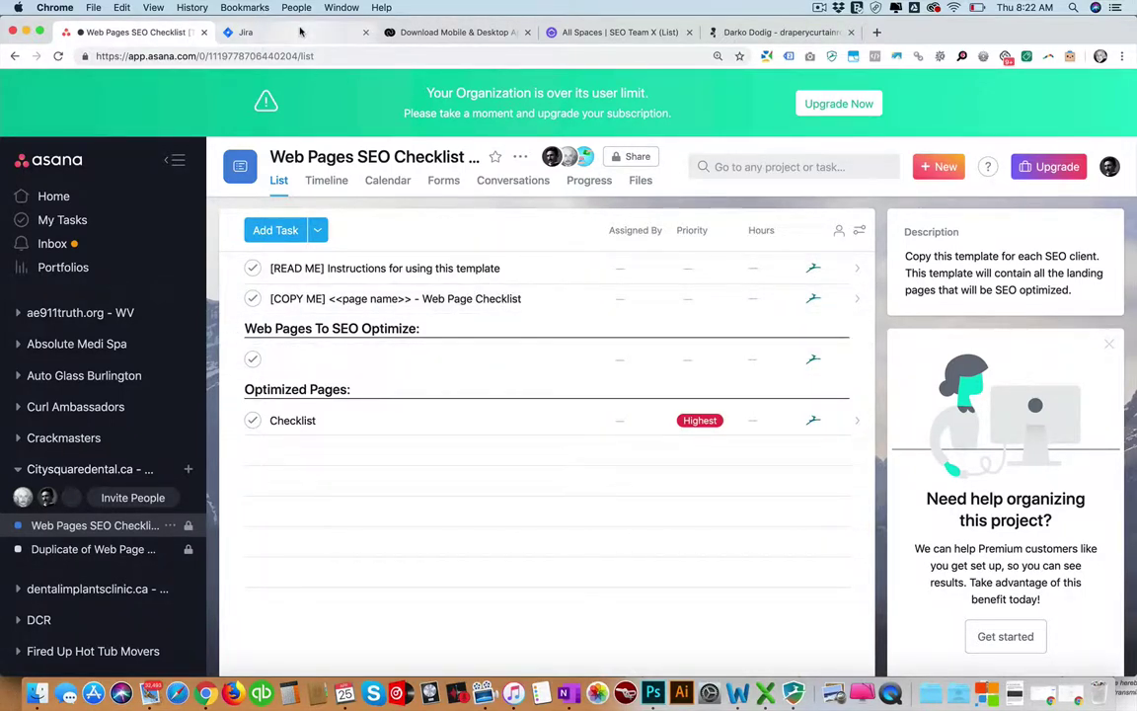
click(449, 32)
click(602, 31)
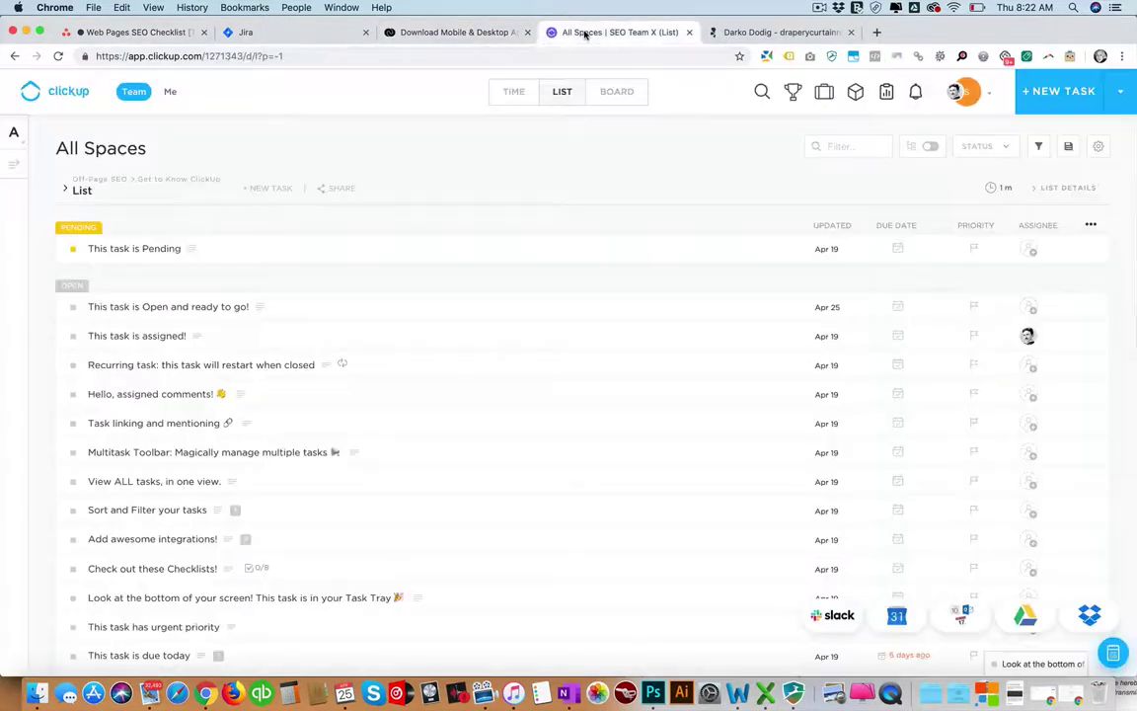